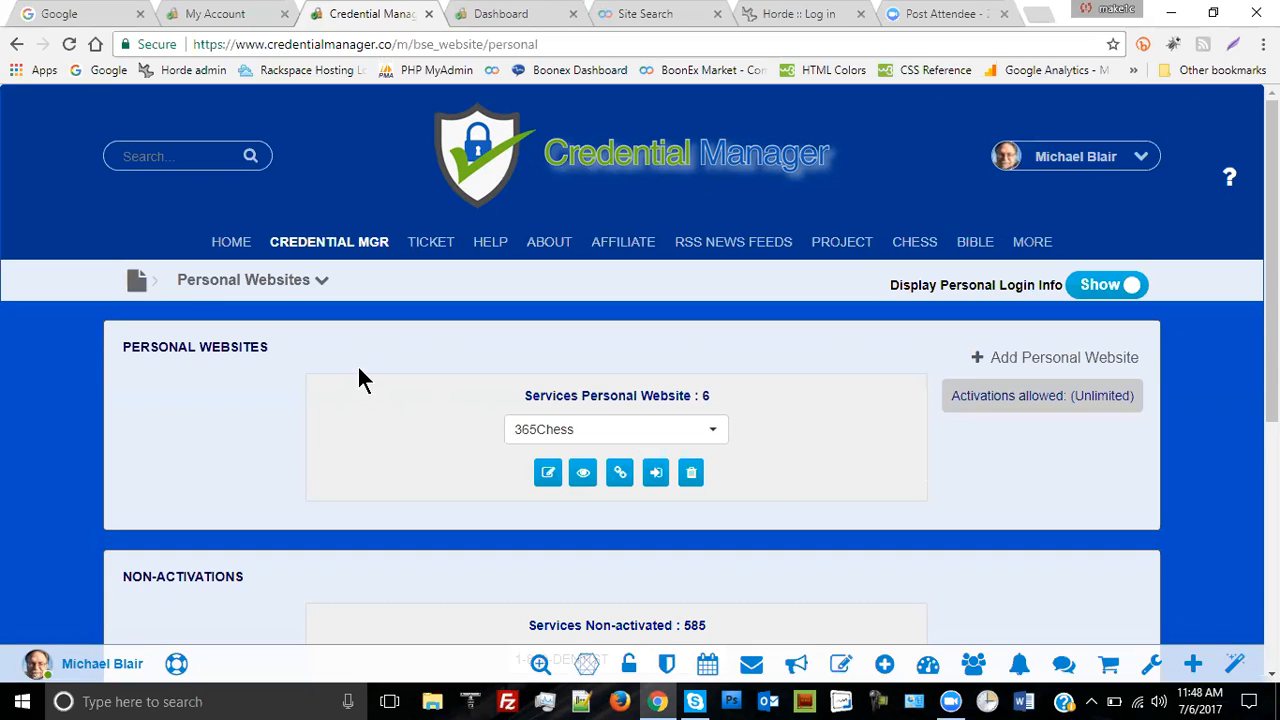
- Open and dismiss the section list repeatedly, staying on Personal Websites with its six services
click(322, 283)
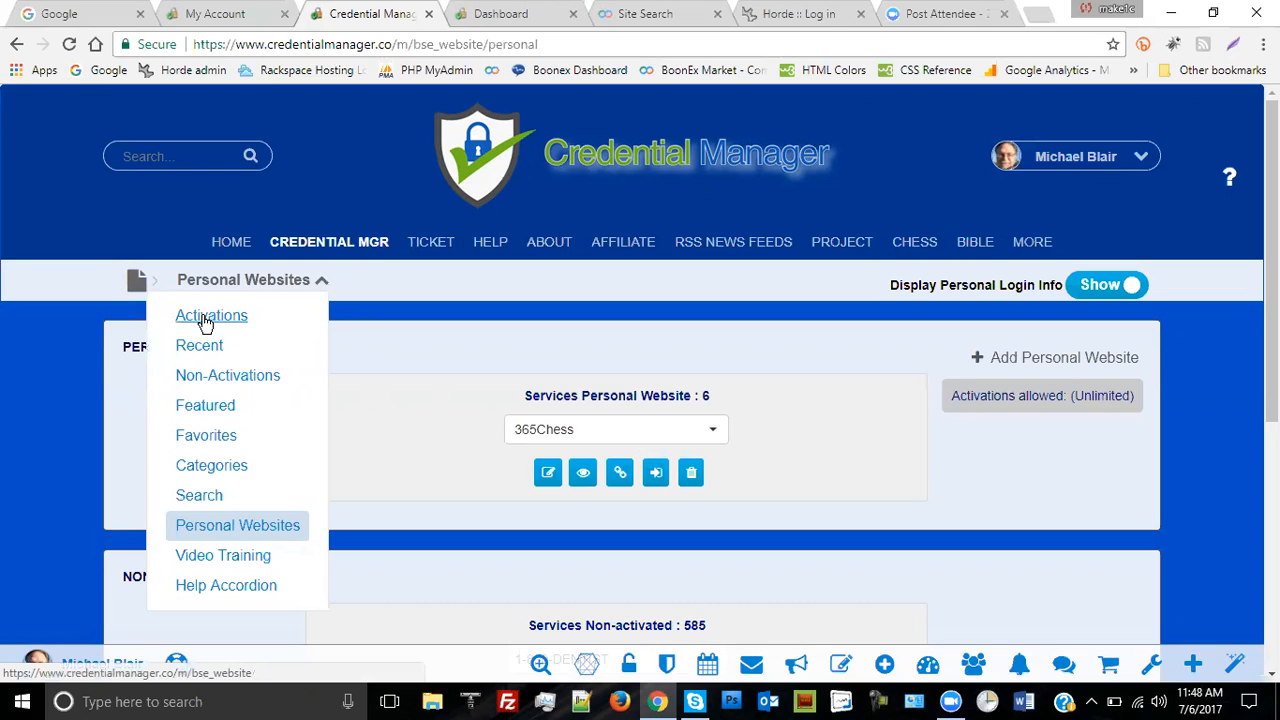
click(325, 287)
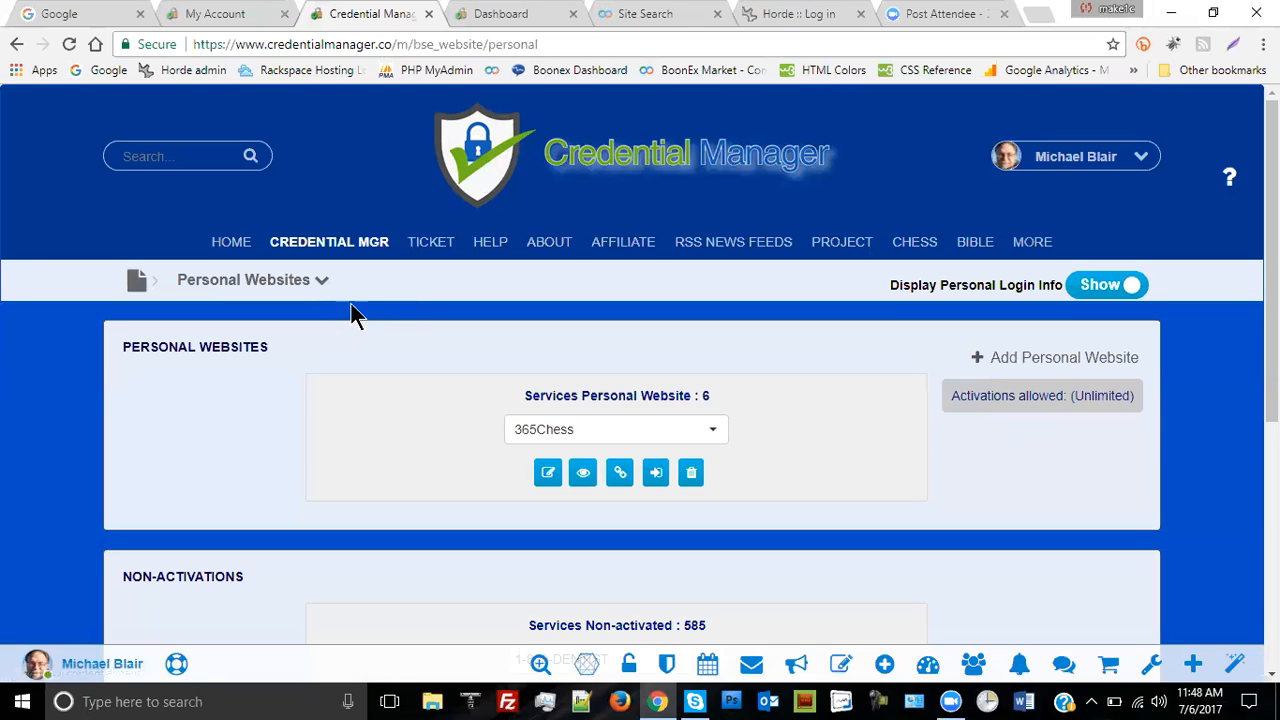
click(322, 284)
click(322, 284)
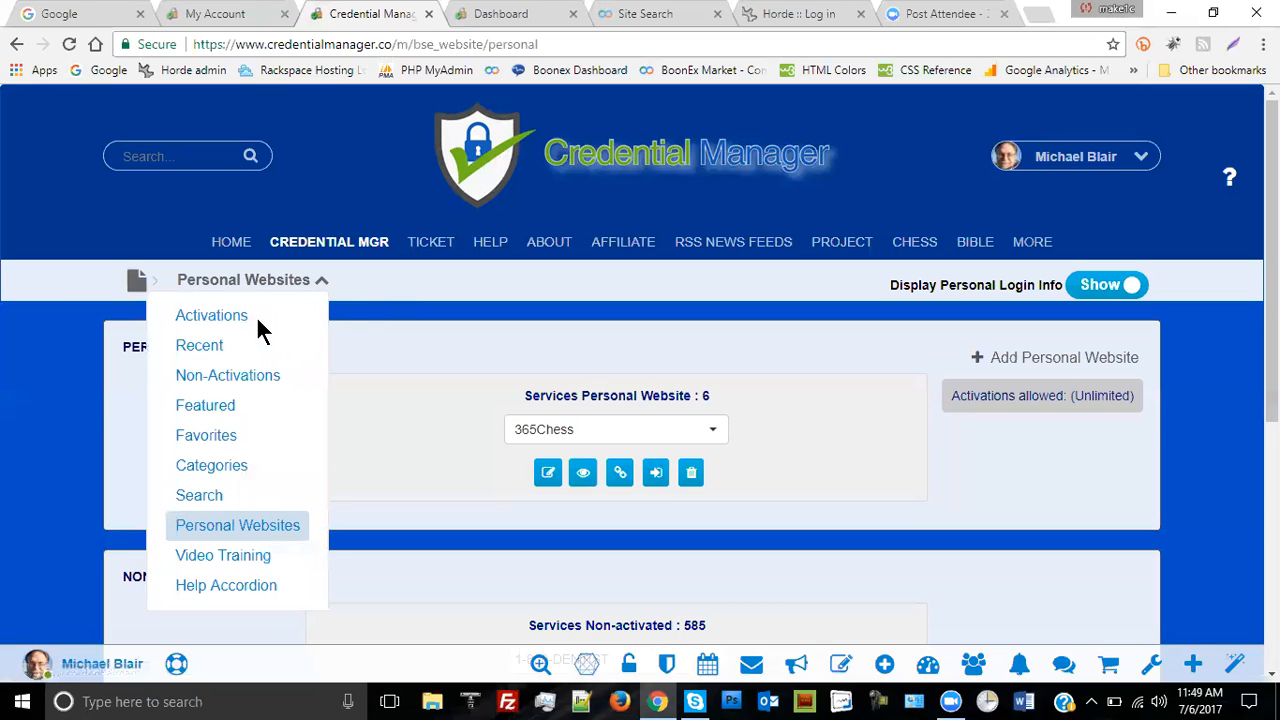
click(866, 368)
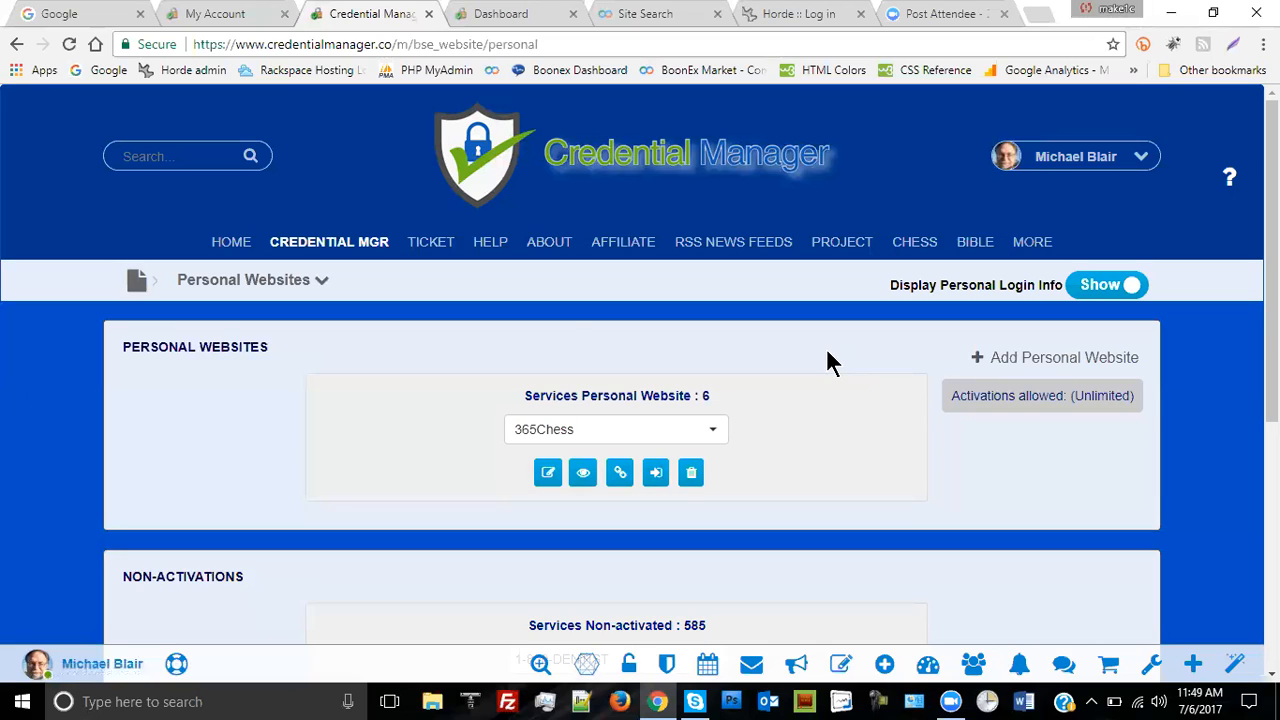
click(322, 284)
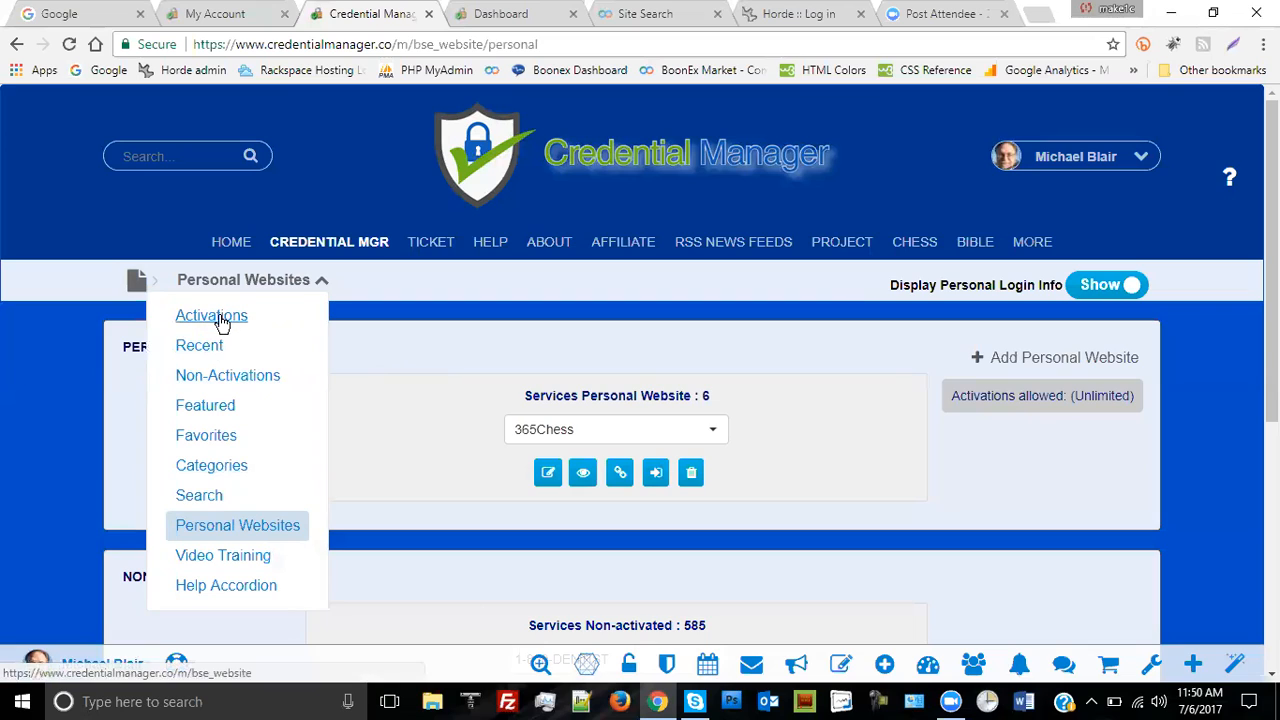
click(404, 337)
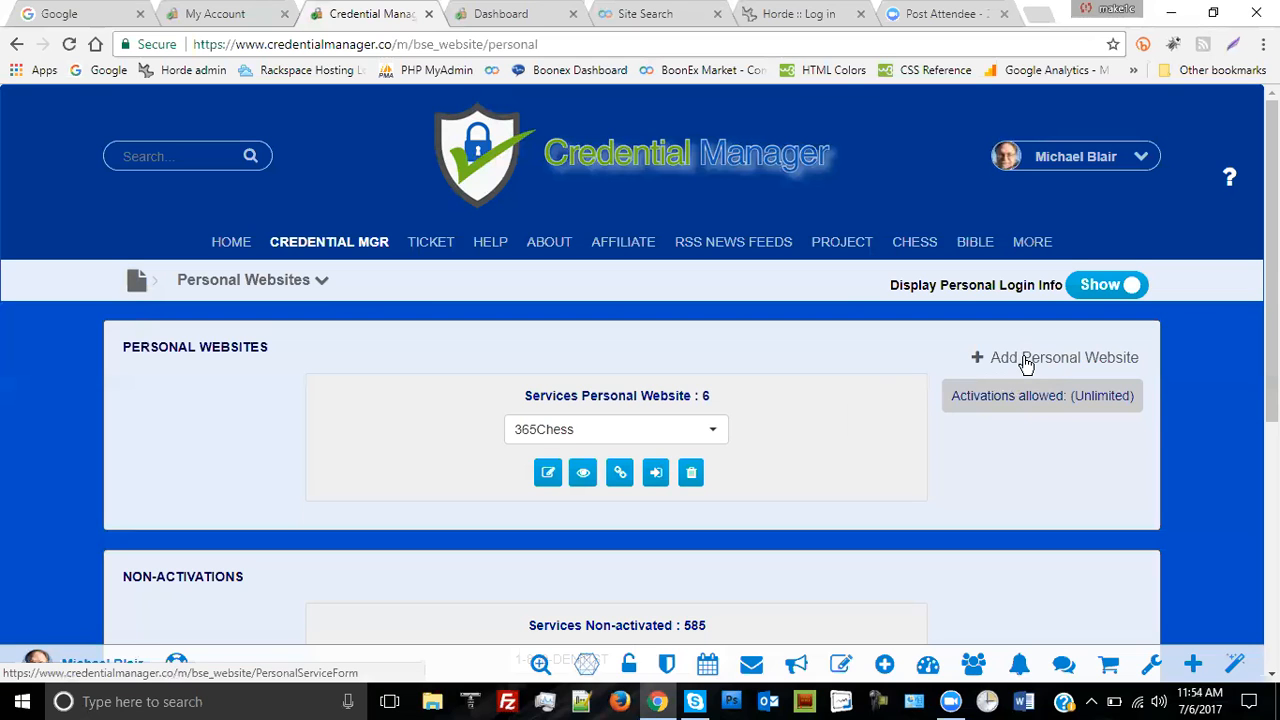
- Select Google Analytics from the dropdown of 585 non-activated services
scroll(849, 440, down, 5)
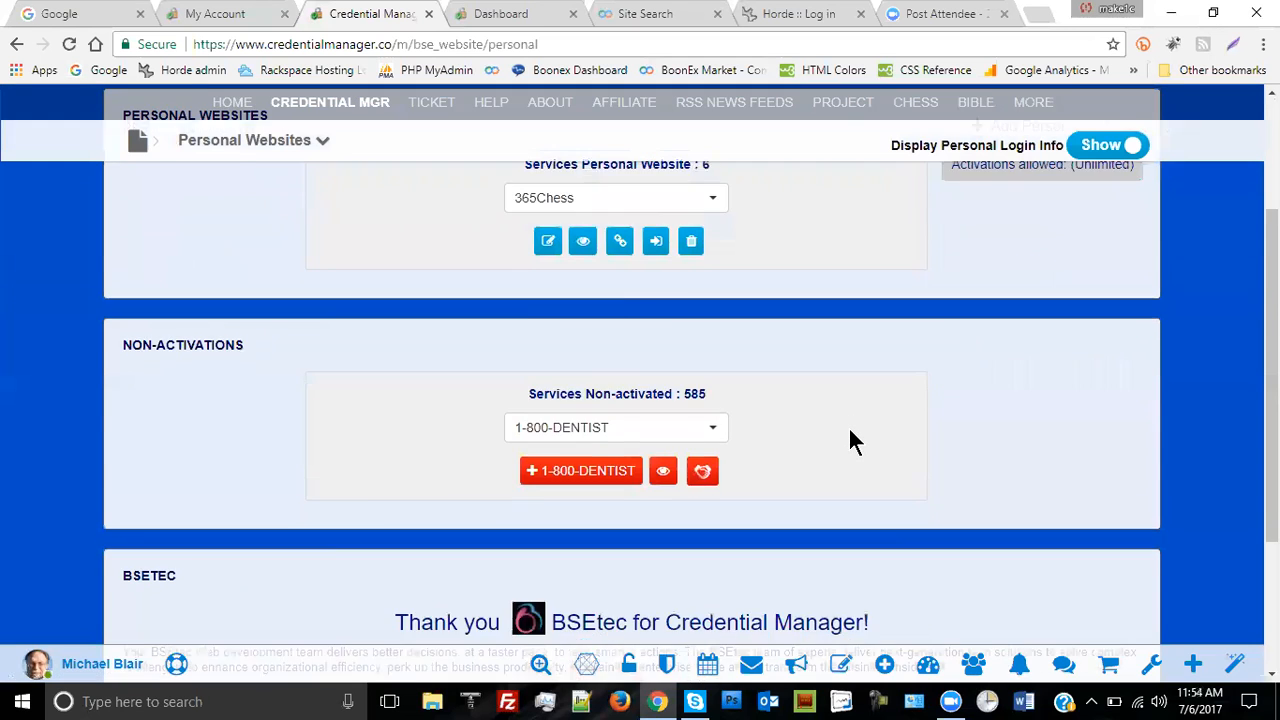
scroll(887, 275, up, 2)
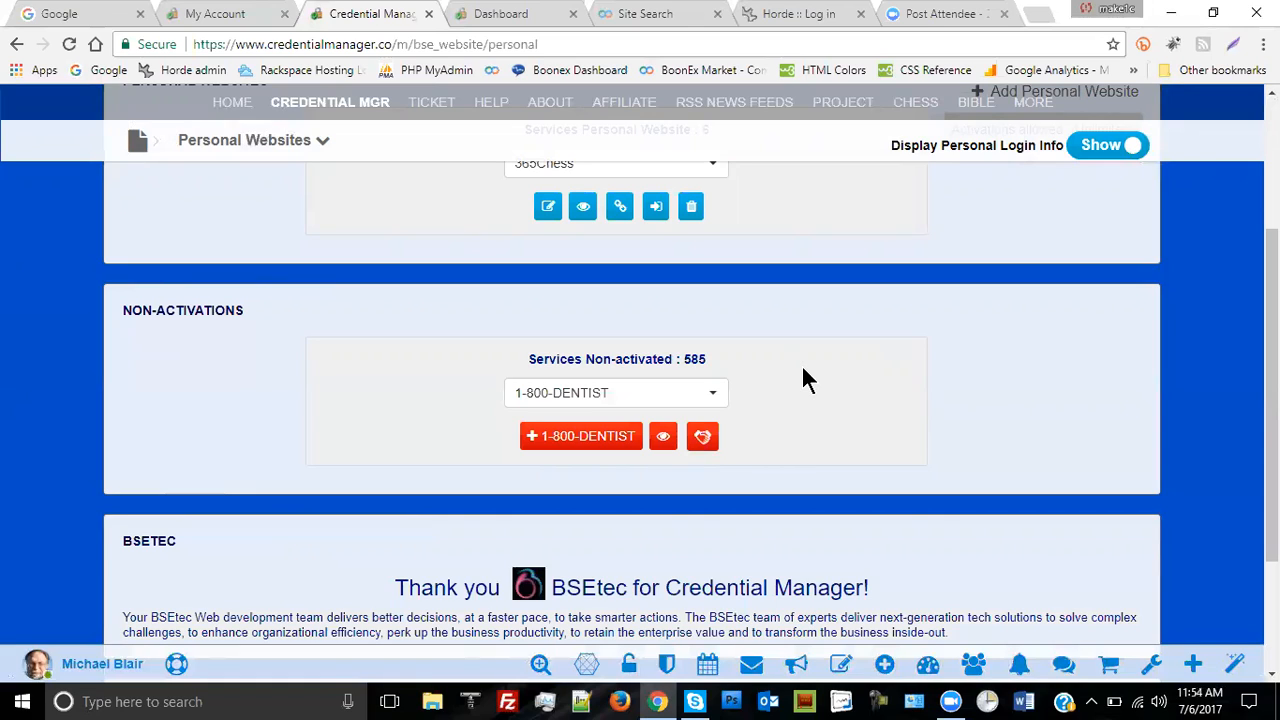
click(712, 396)
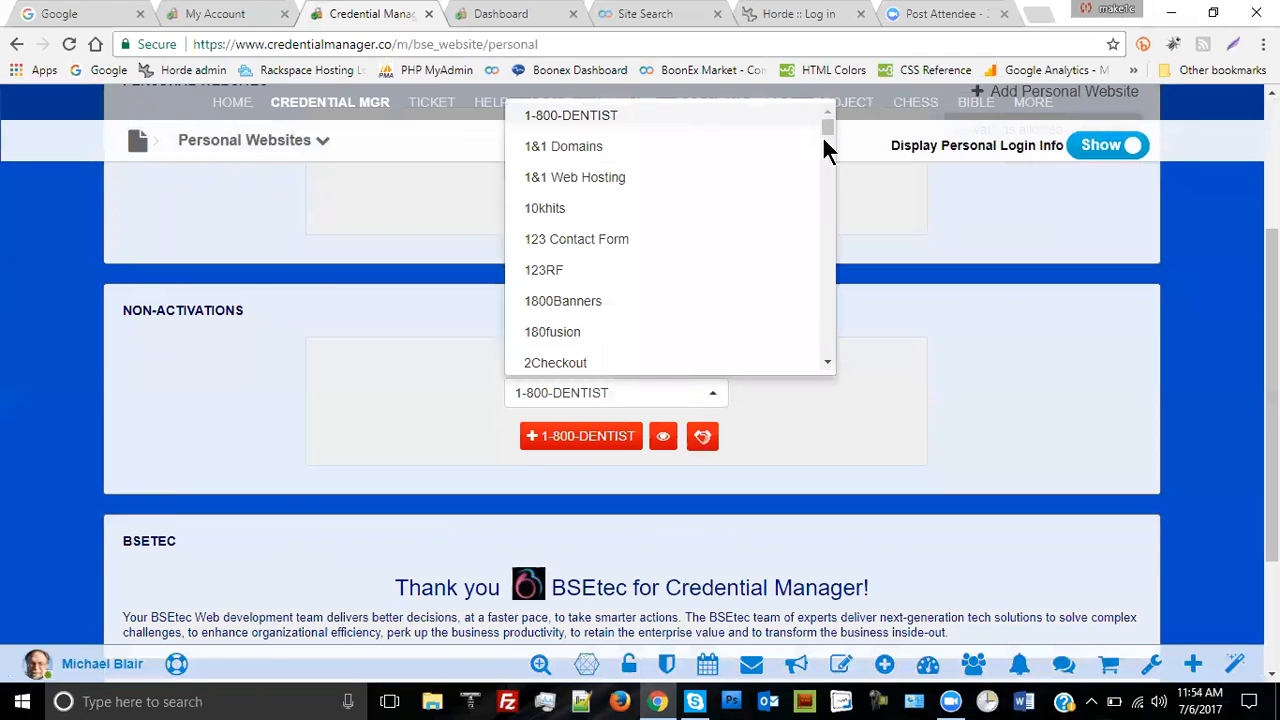
drag(826, 129, 816, 214)
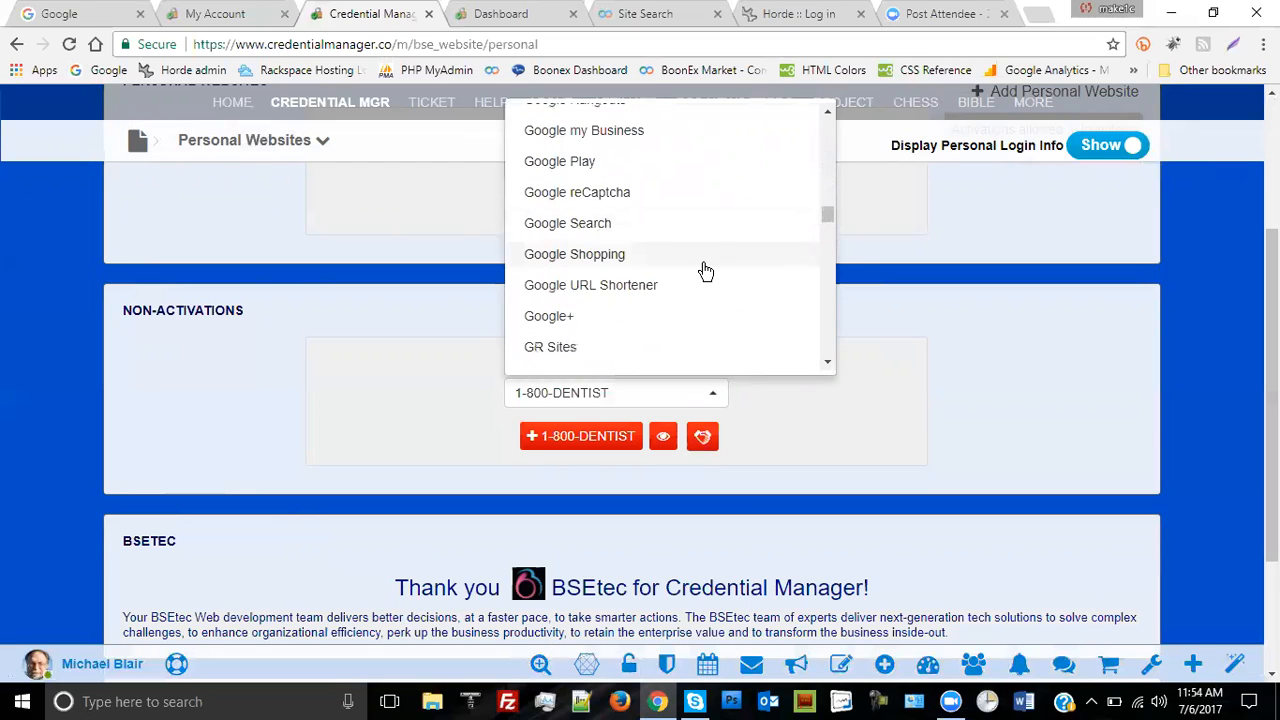
scroll(708, 255, up, 1)
scroll(708, 255, up, 1)
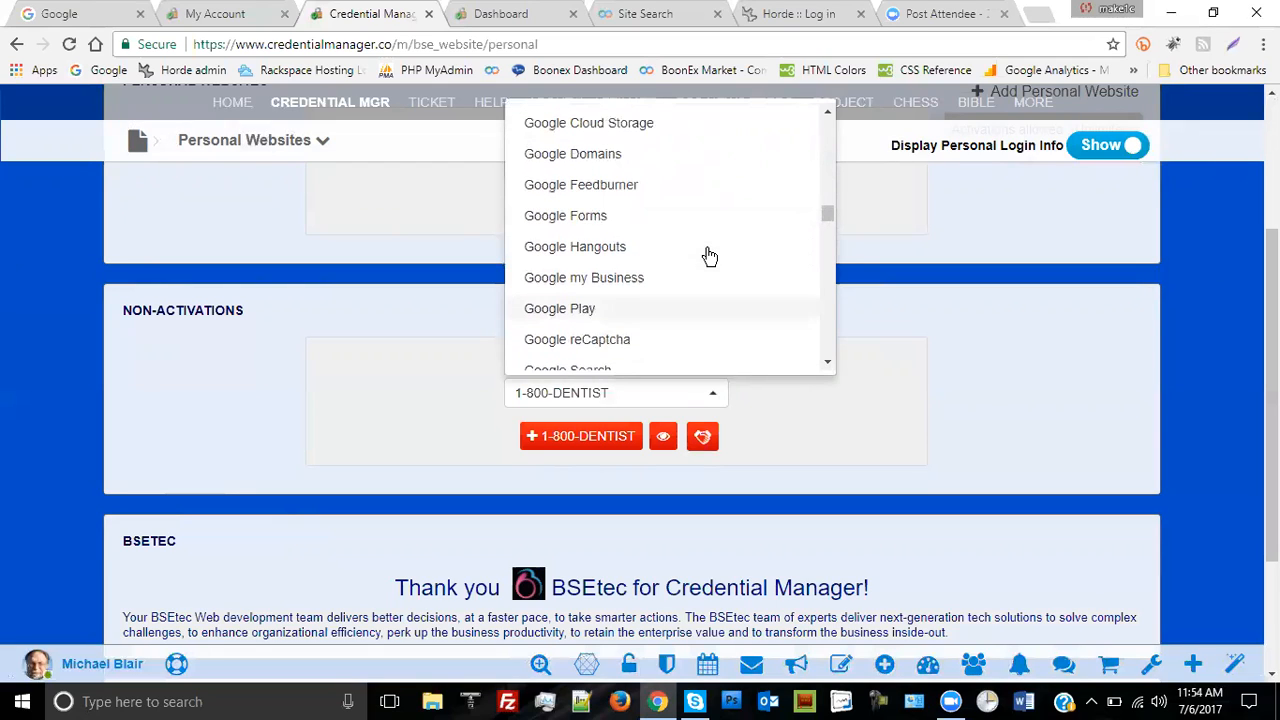
scroll(708, 255, up, 1)
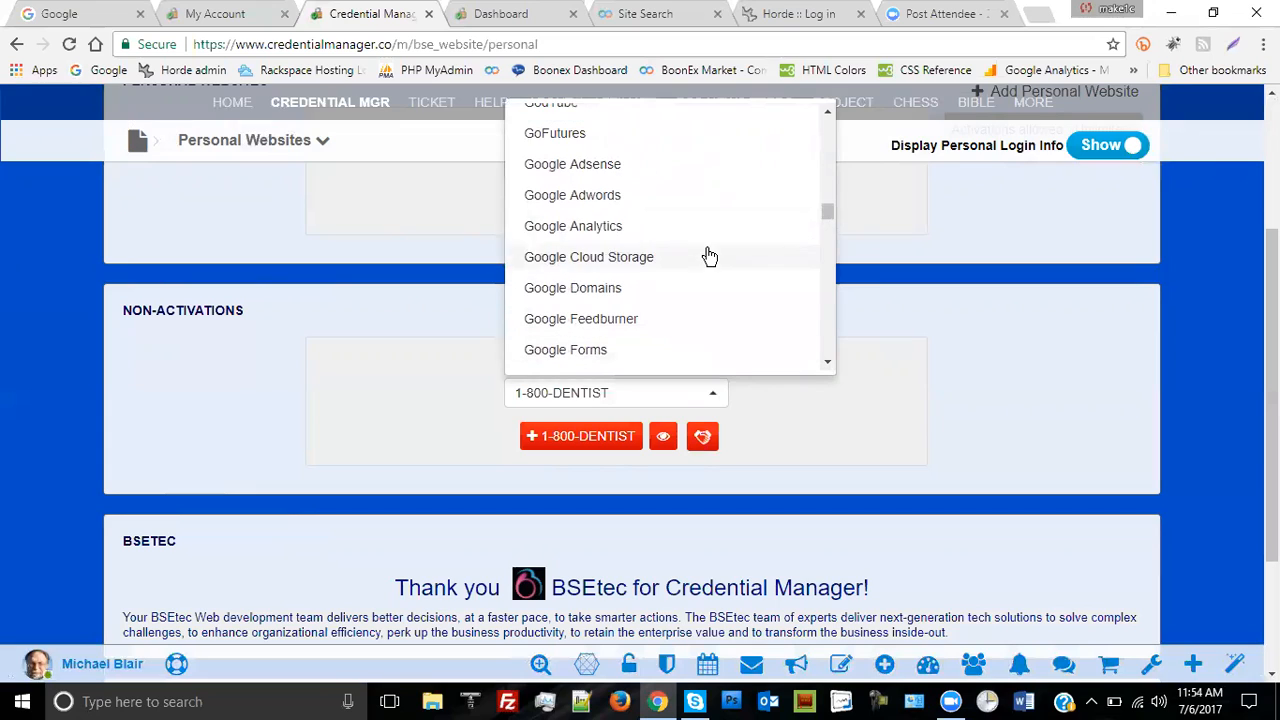
click(592, 228)
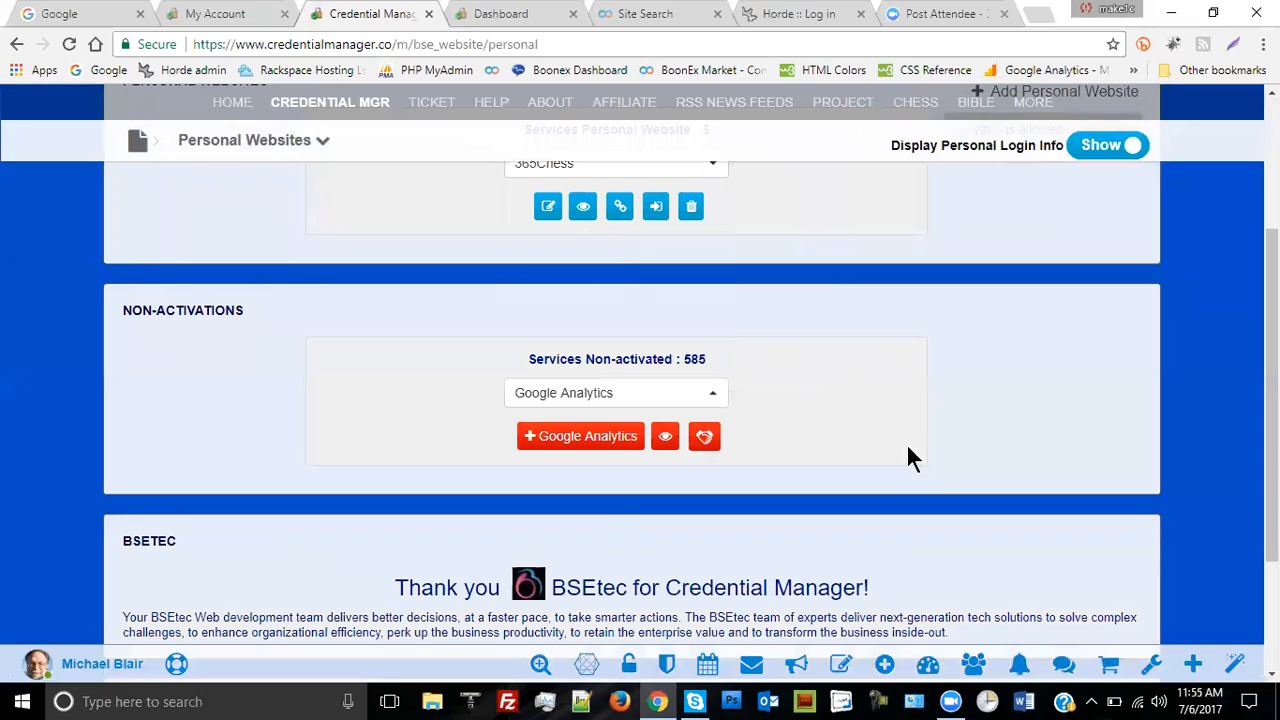
- Open the Google Analytics manage-credentials form and review its empty fields
click(579, 434)
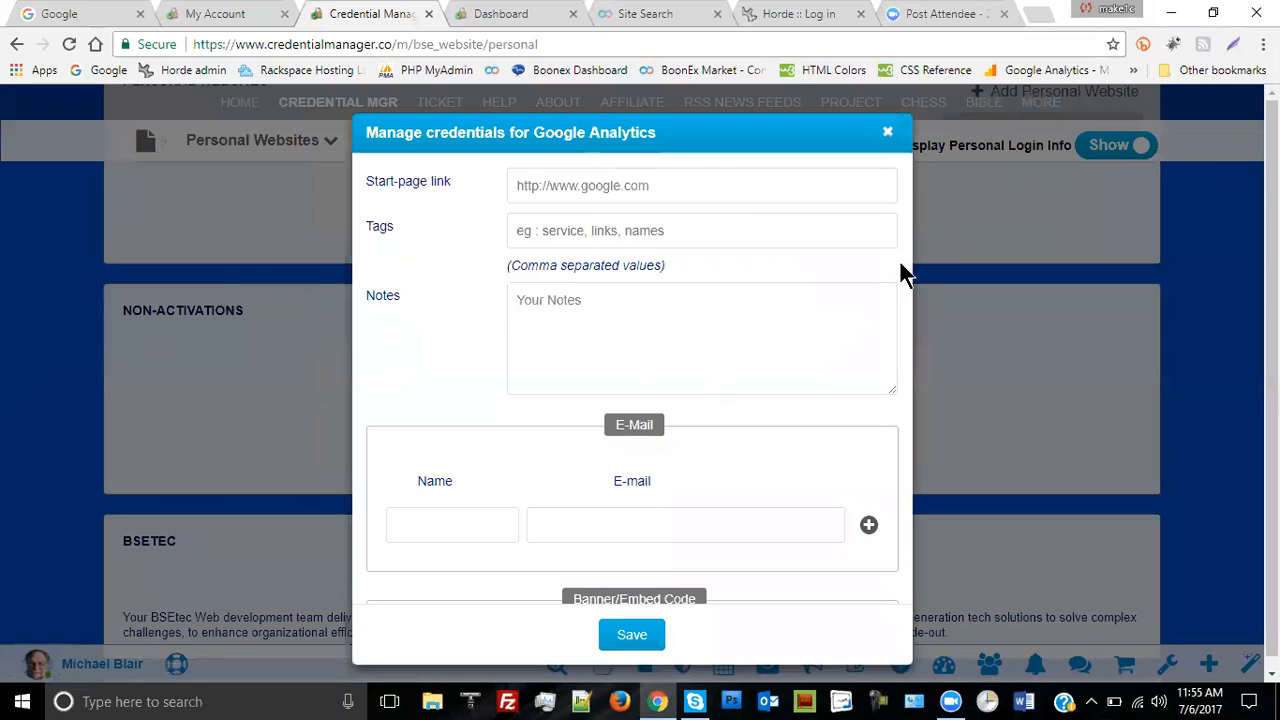
scroll(812, 427, down, 5)
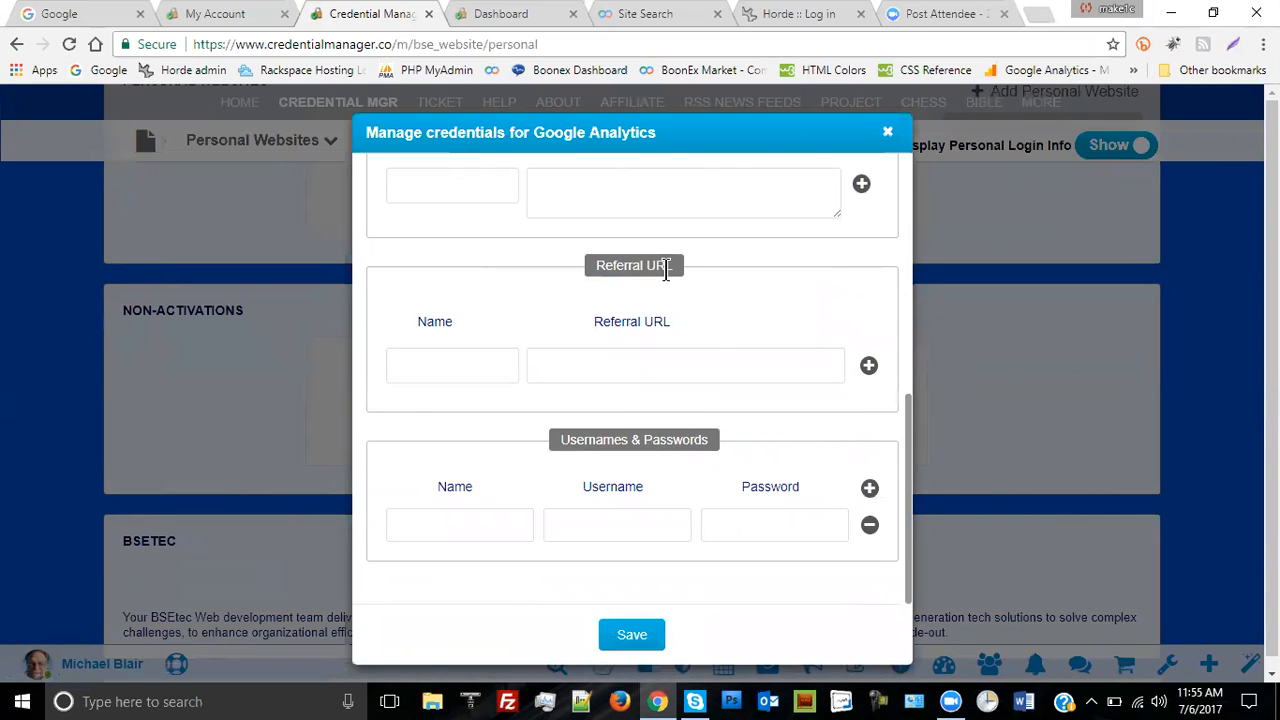
scroll(726, 375, up, 2)
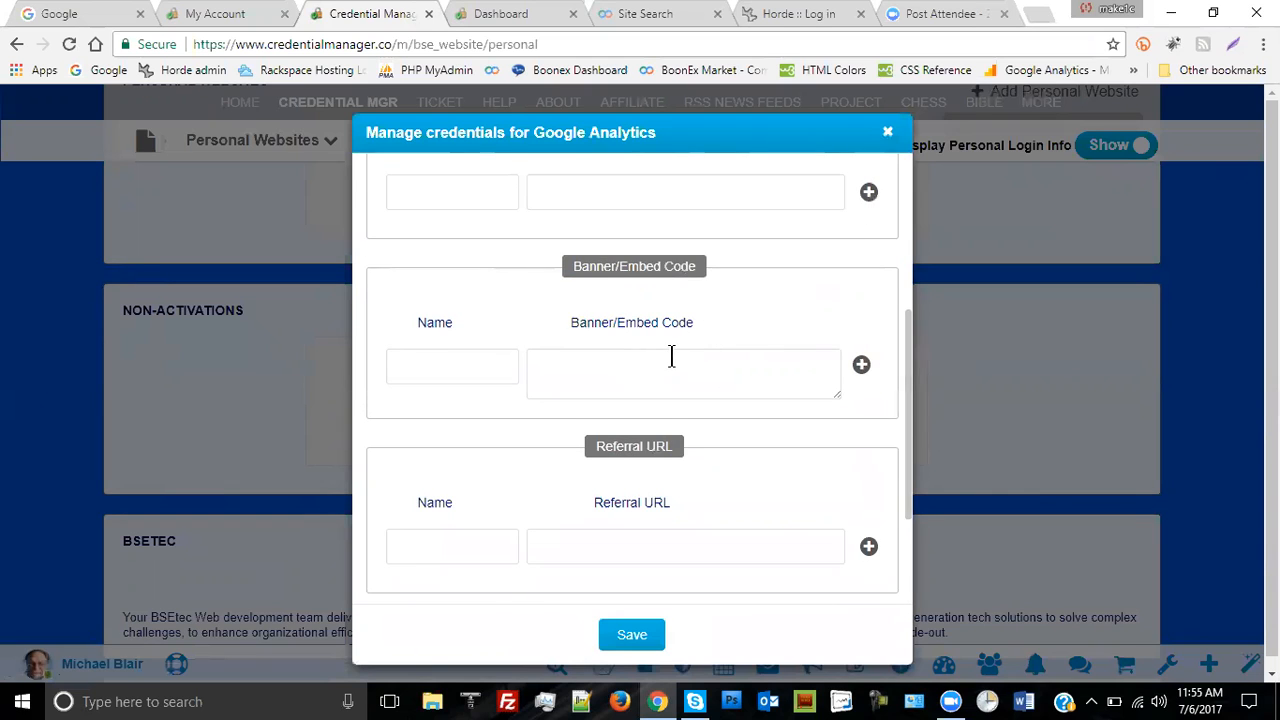
scroll(671, 356, up, 2)
scroll(770, 318, down, 4)
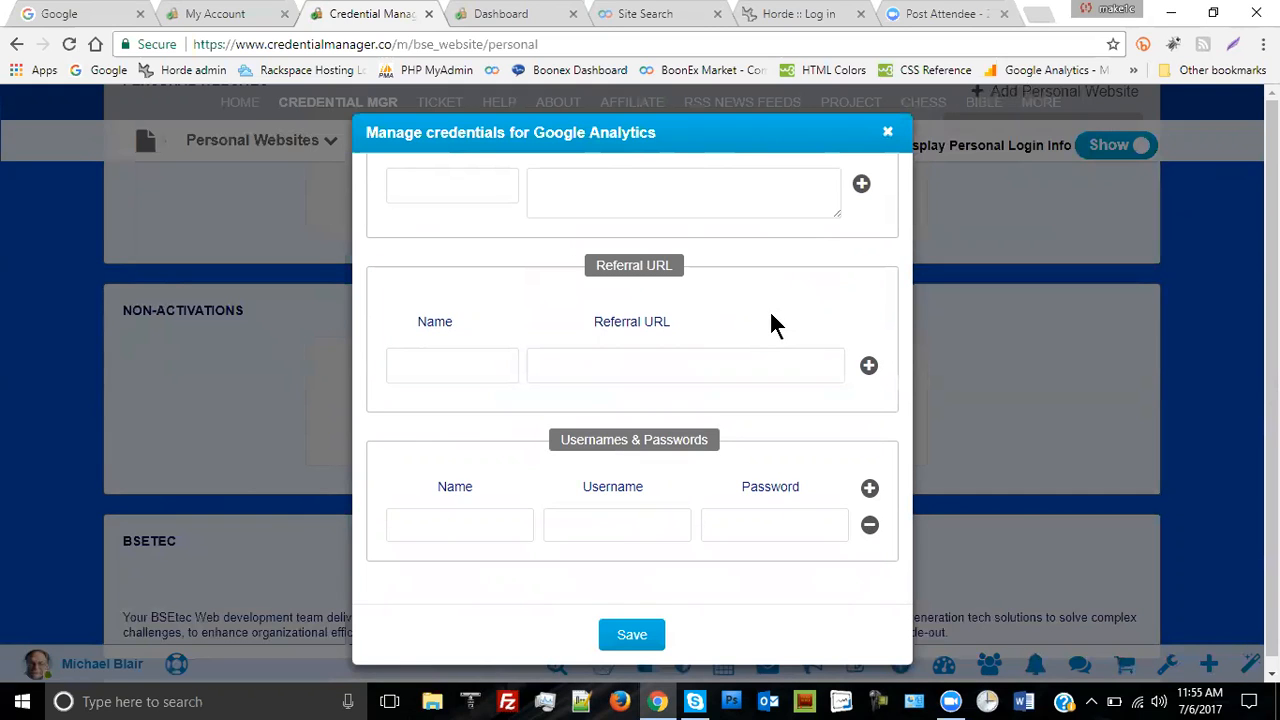
scroll(769, 311, up, 7)
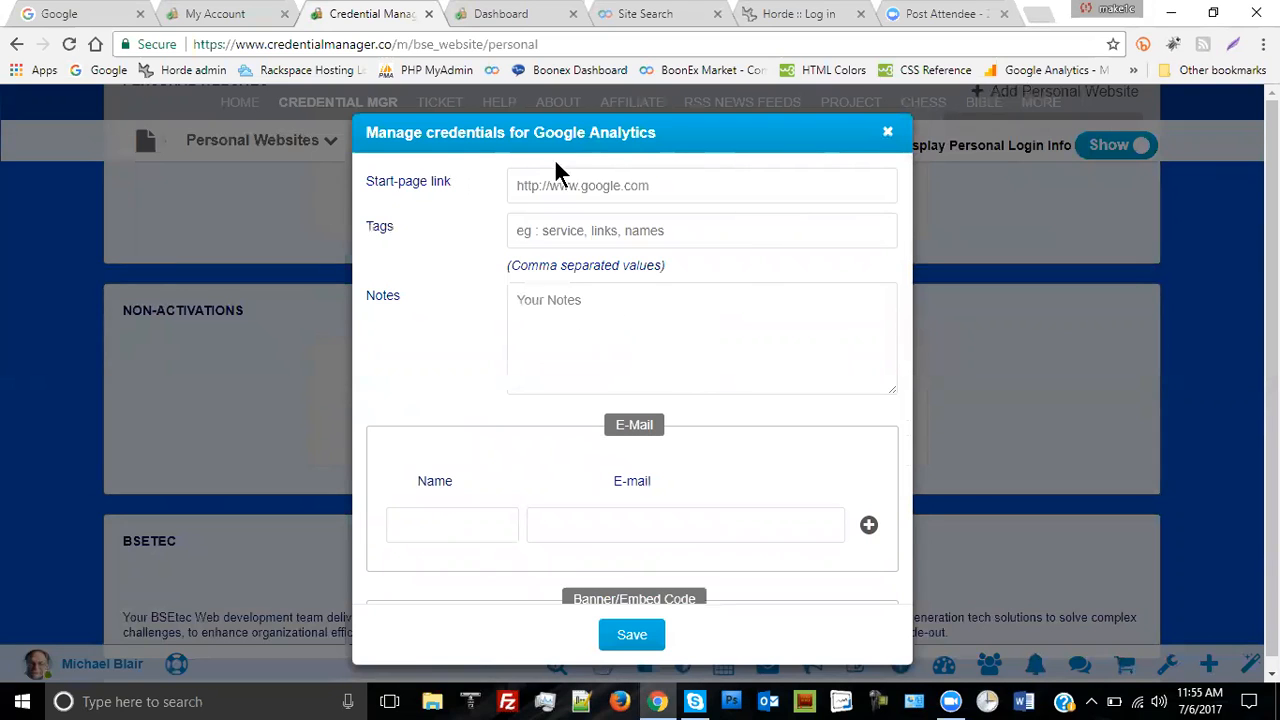
scroll(802, 420, down, 6)
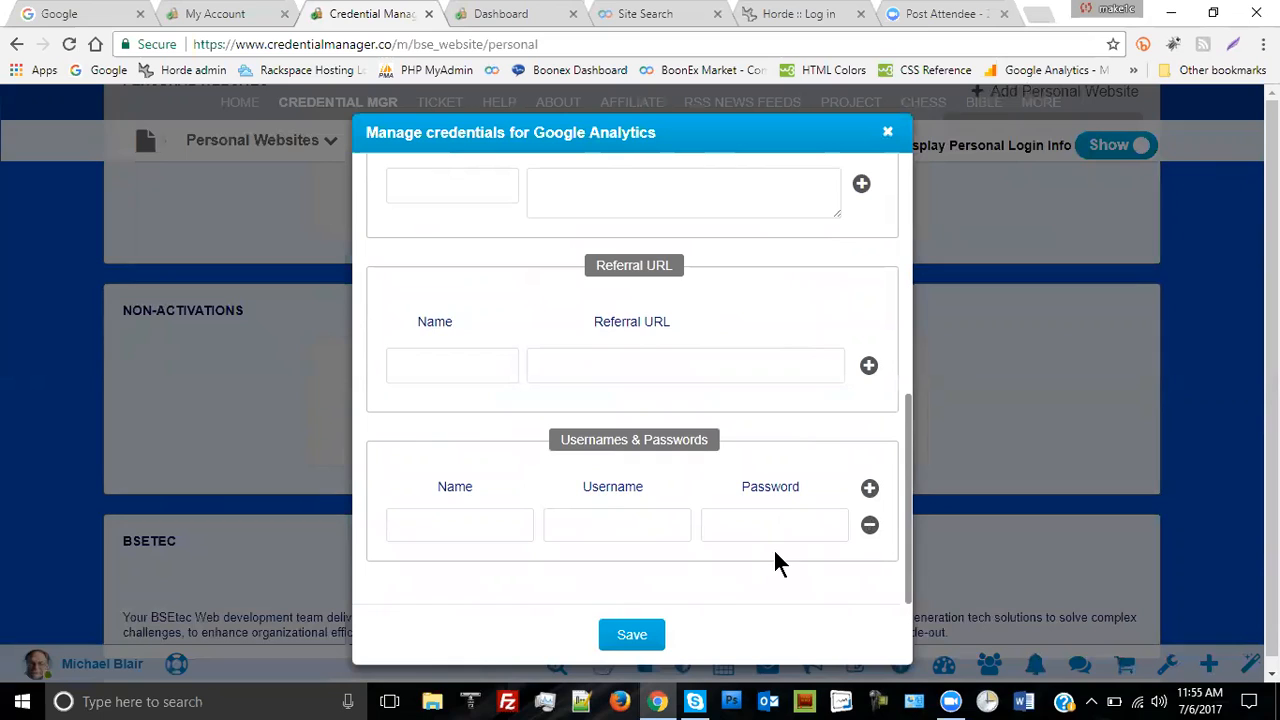
click(632, 638)
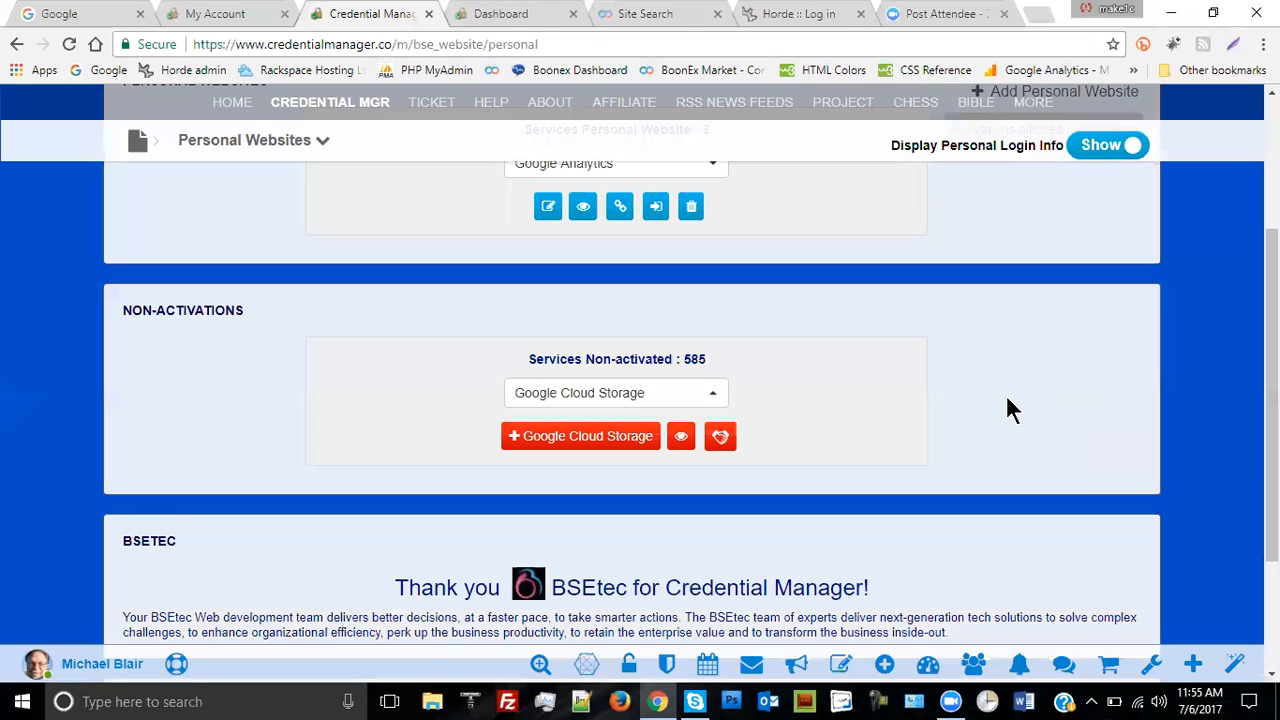
scroll(940, 409, up, 1)
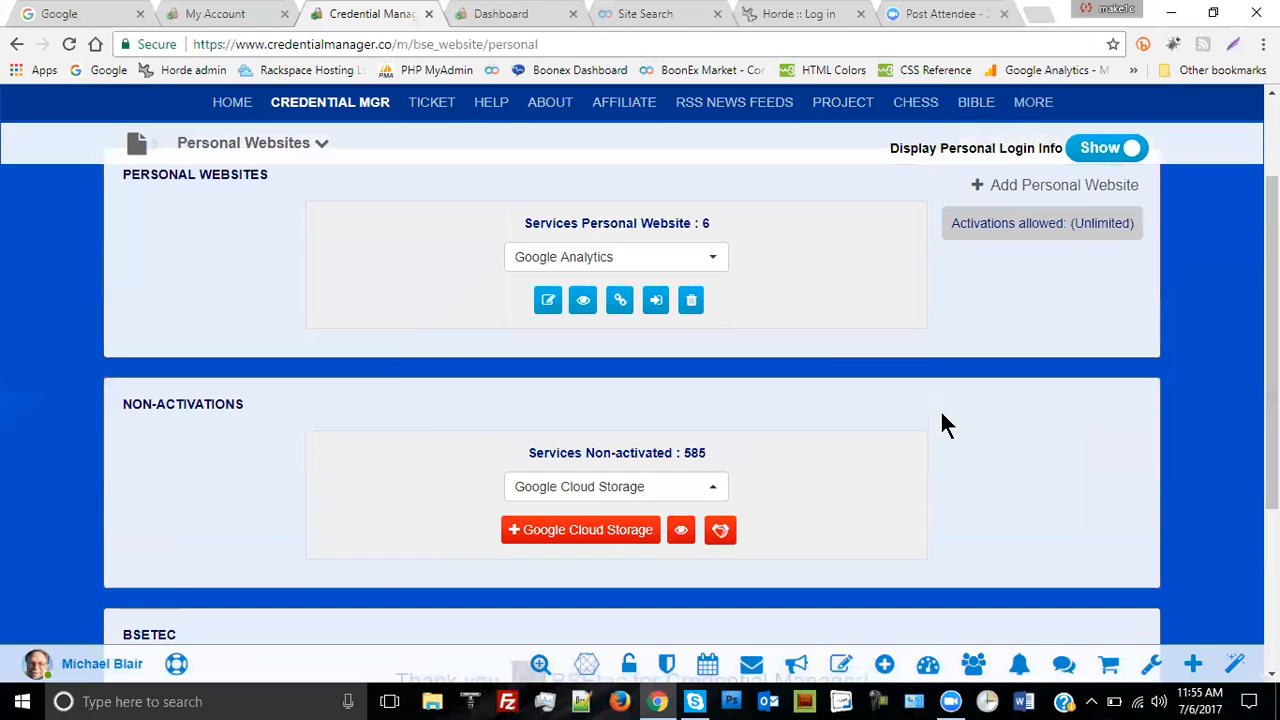
scroll(700, 305, up, 1)
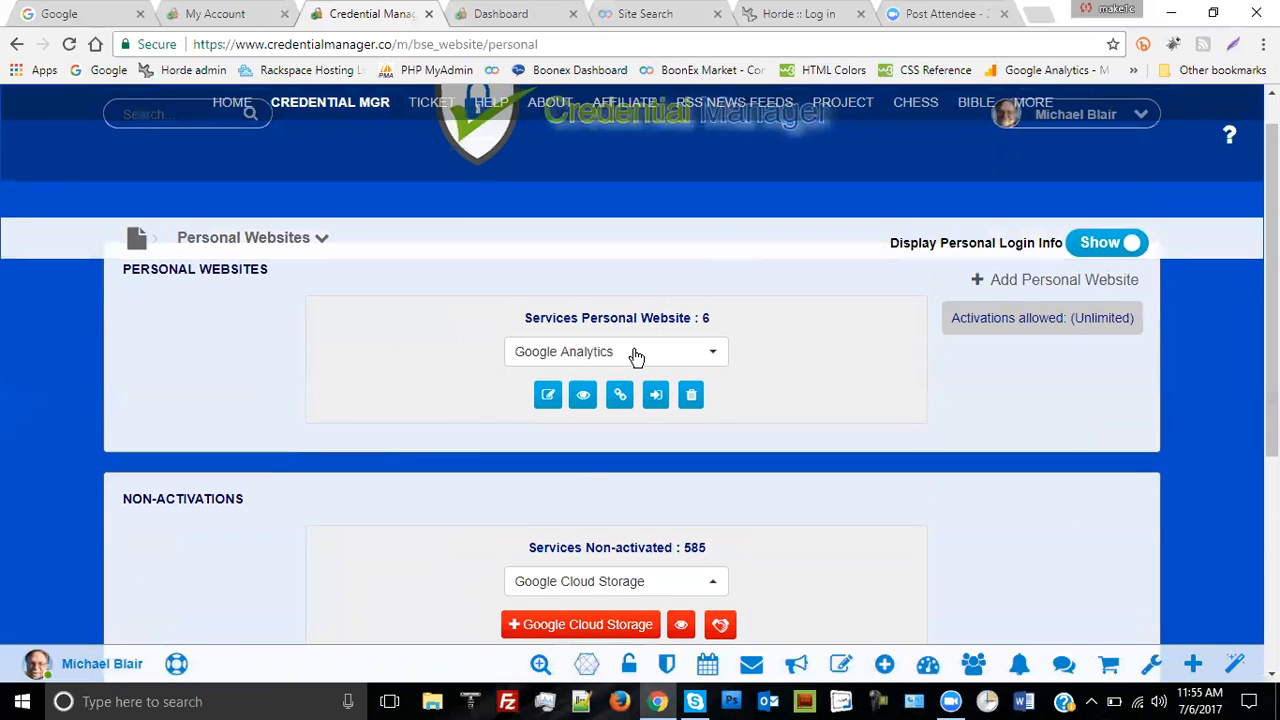
scroll(780, 415, up, 1)
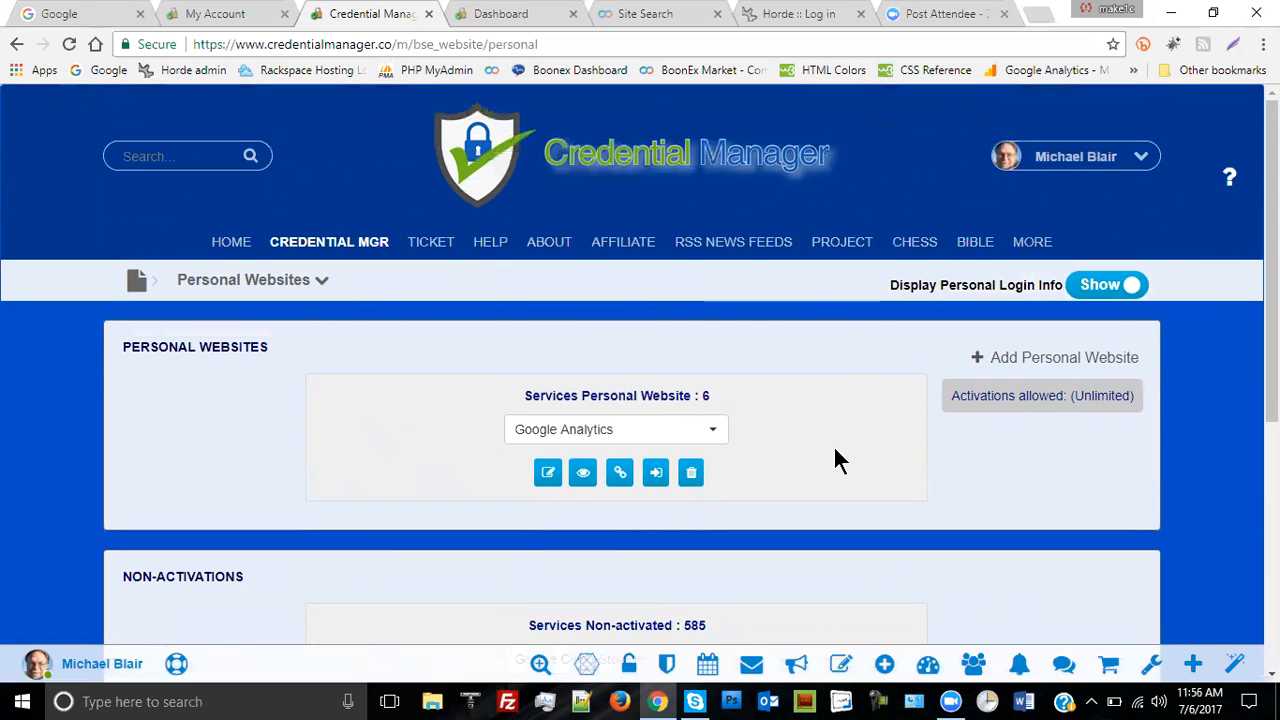
click(583, 474)
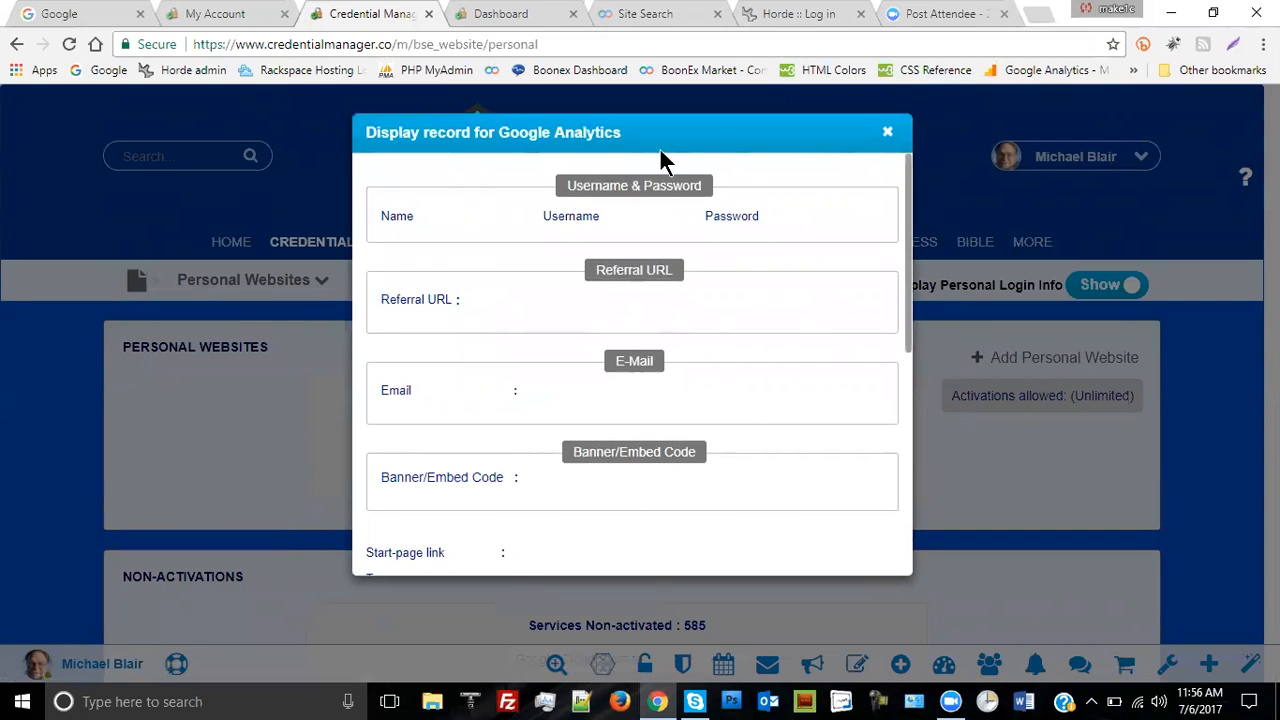
scroll(783, 323, down, 5)
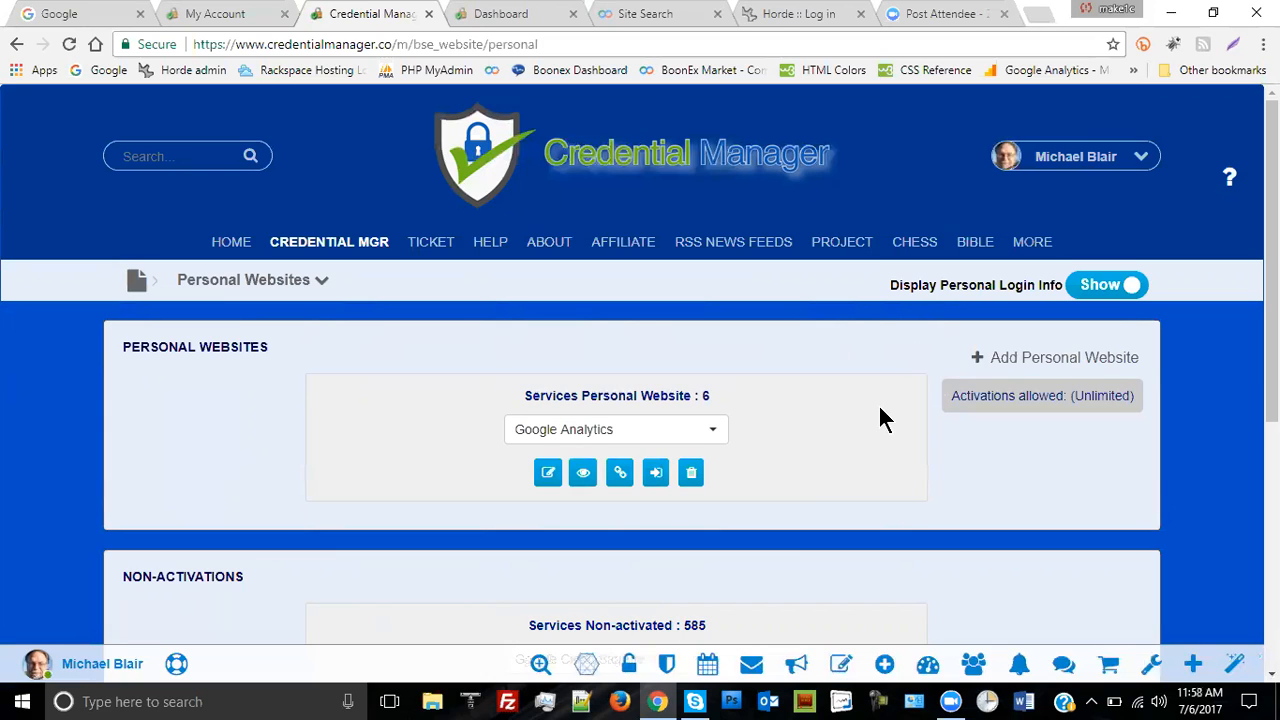
click(806, 14)
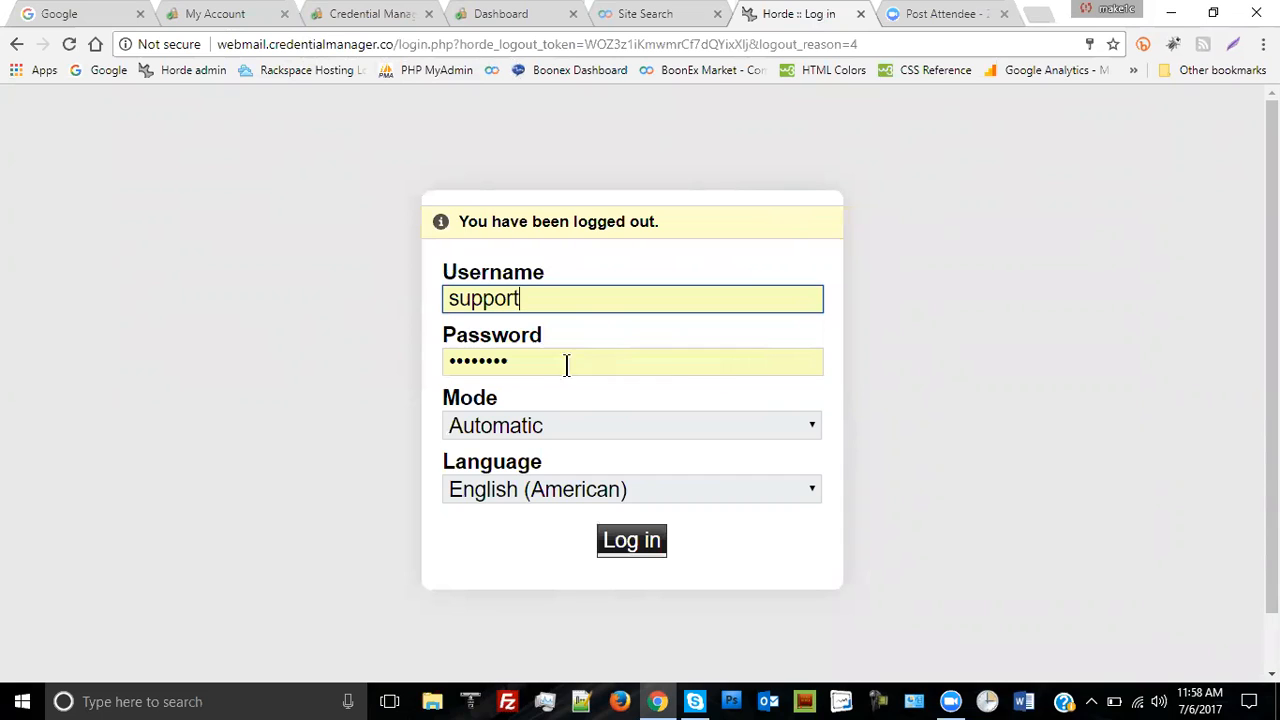
click(562, 299)
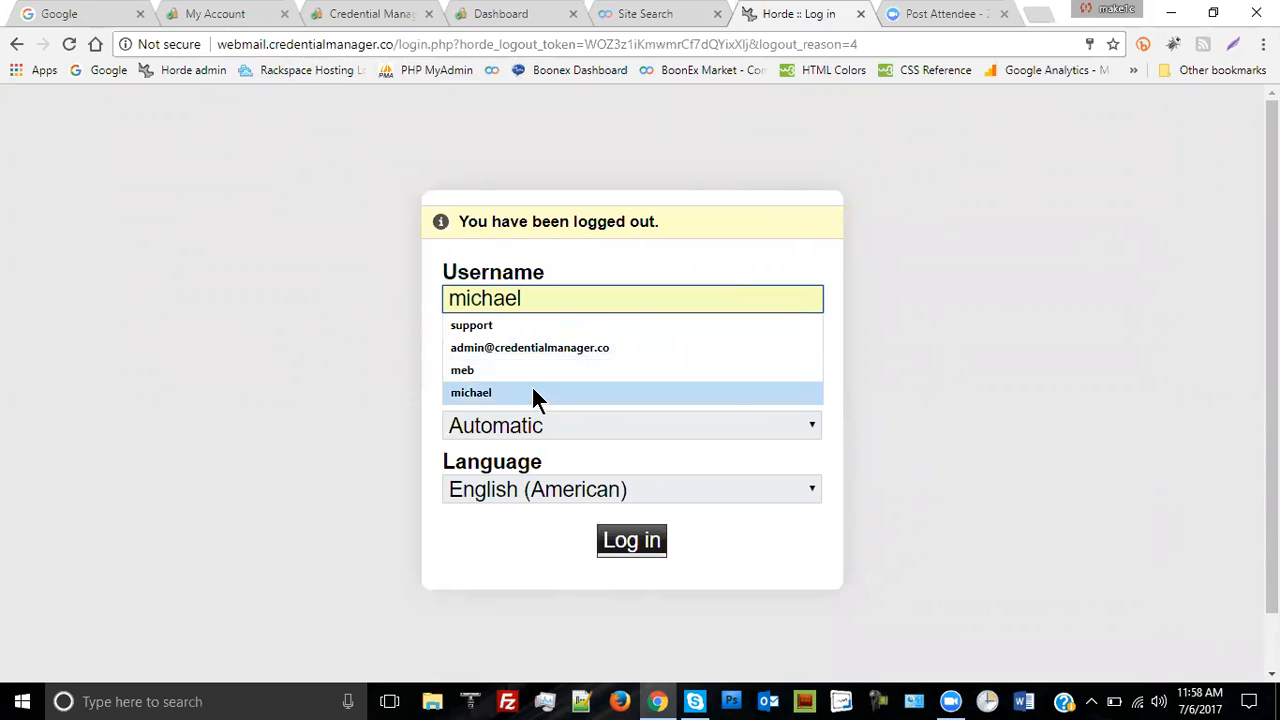
click(912, 303)
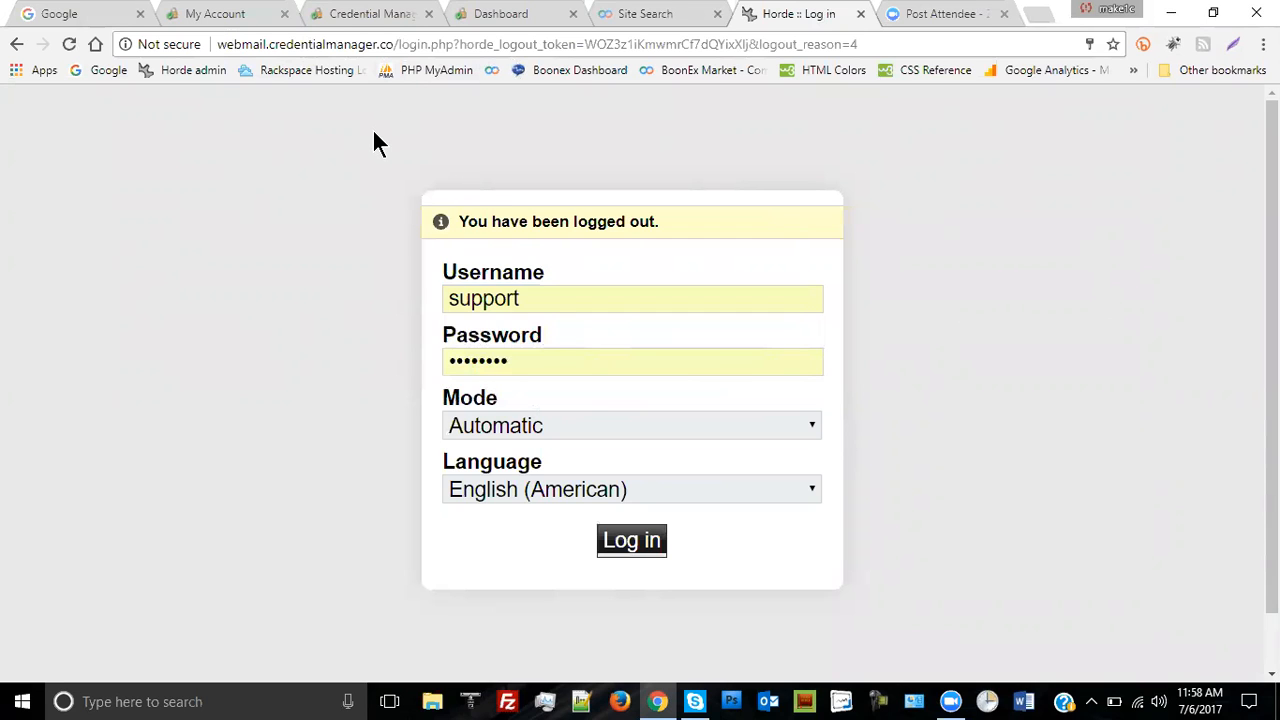
click(372, 15)
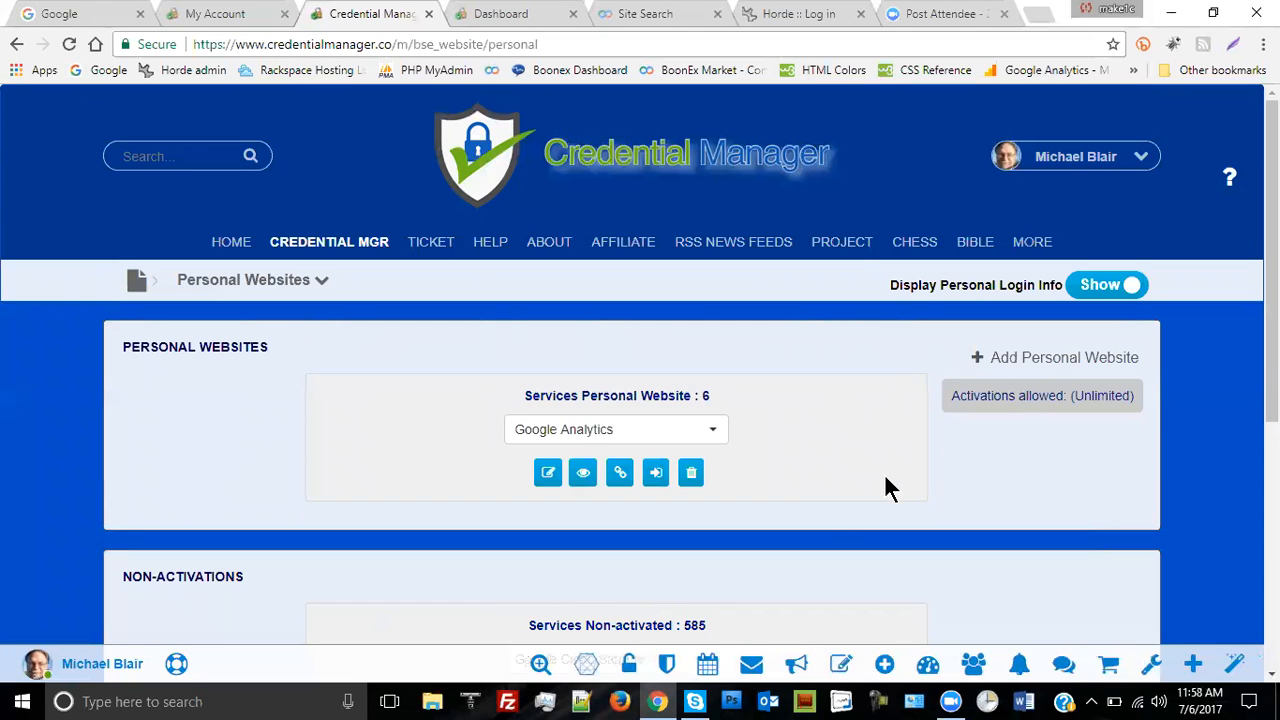
- Start a new personal website with domain credentialmanager.co and check the domain
click(1009, 357)
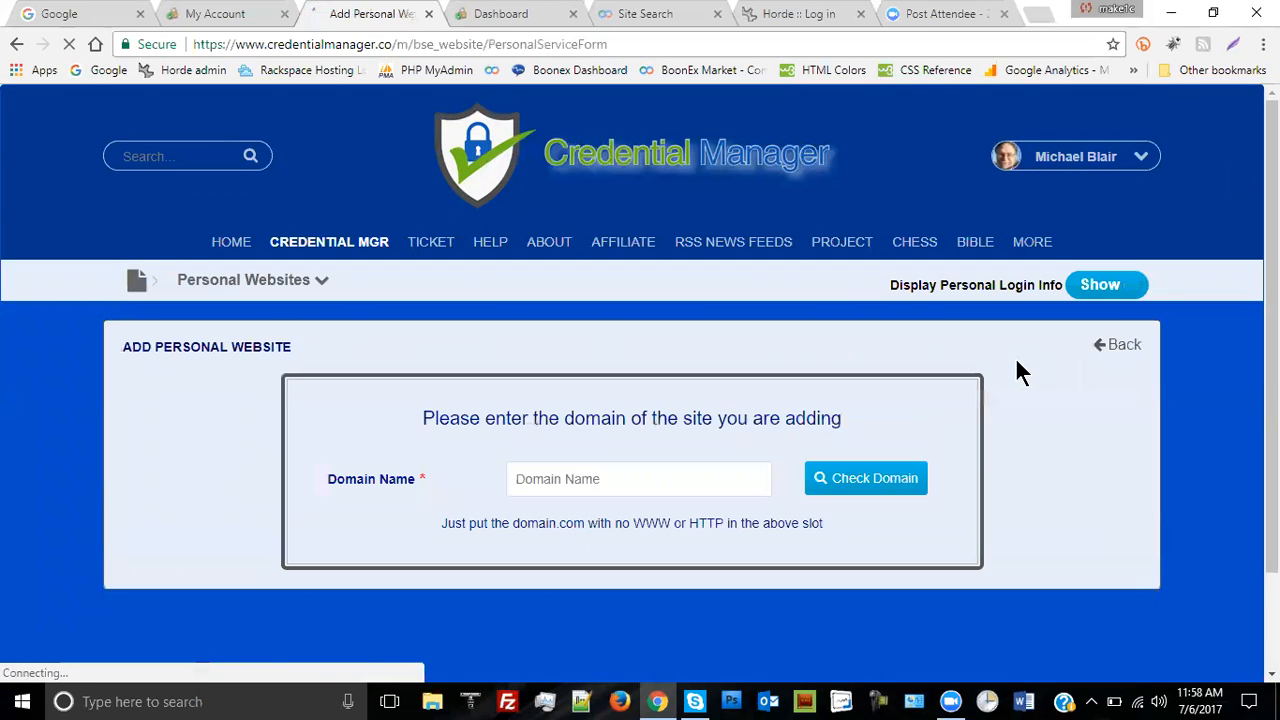
click(538, 479)
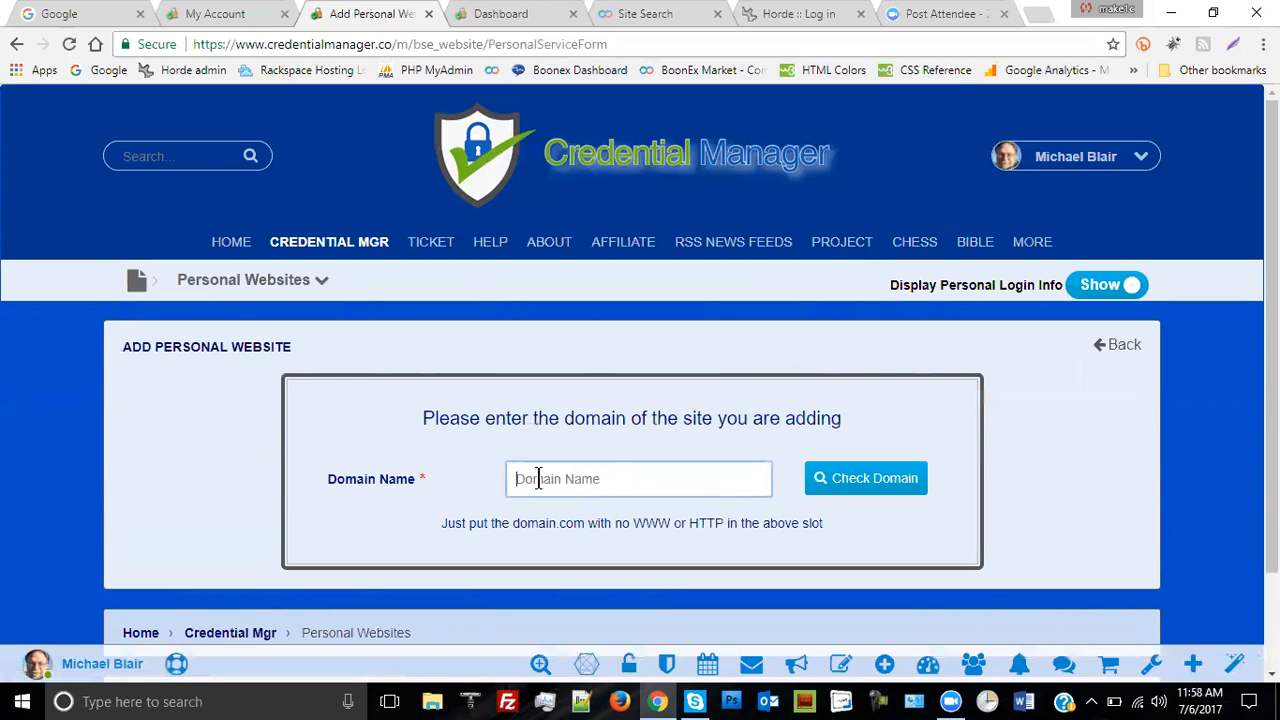
text(creden)
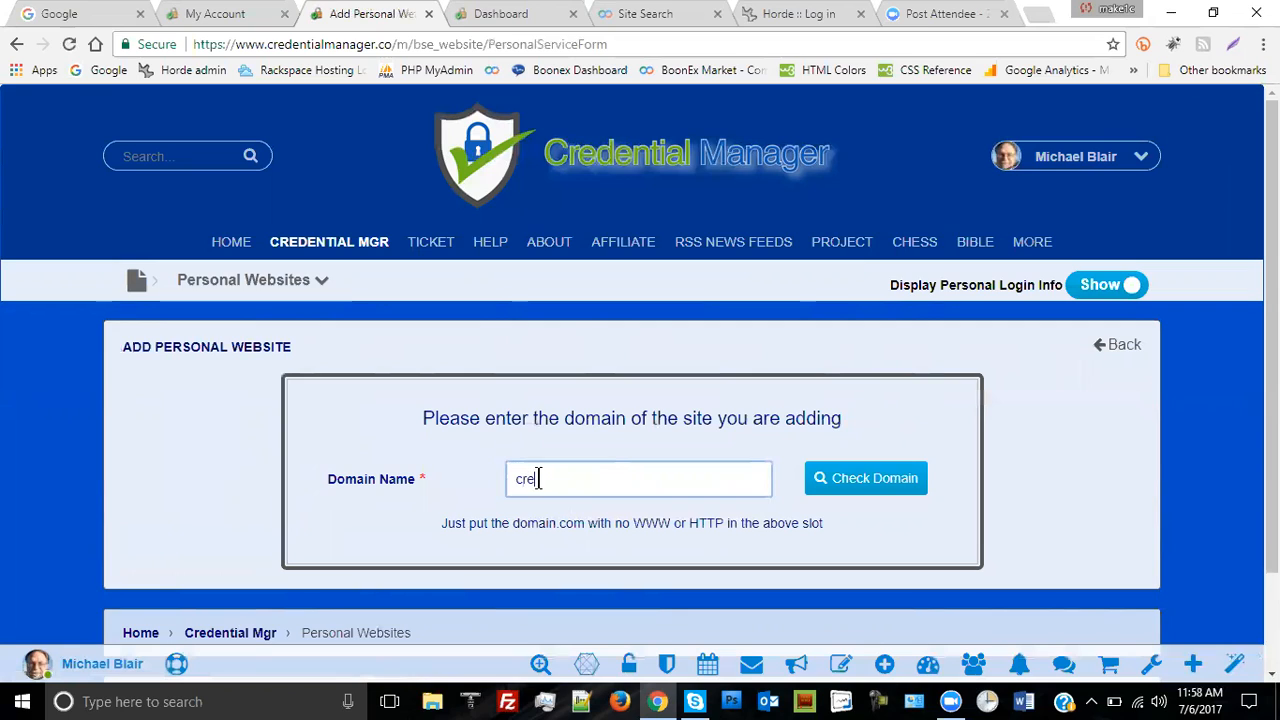
text(tialmanage)
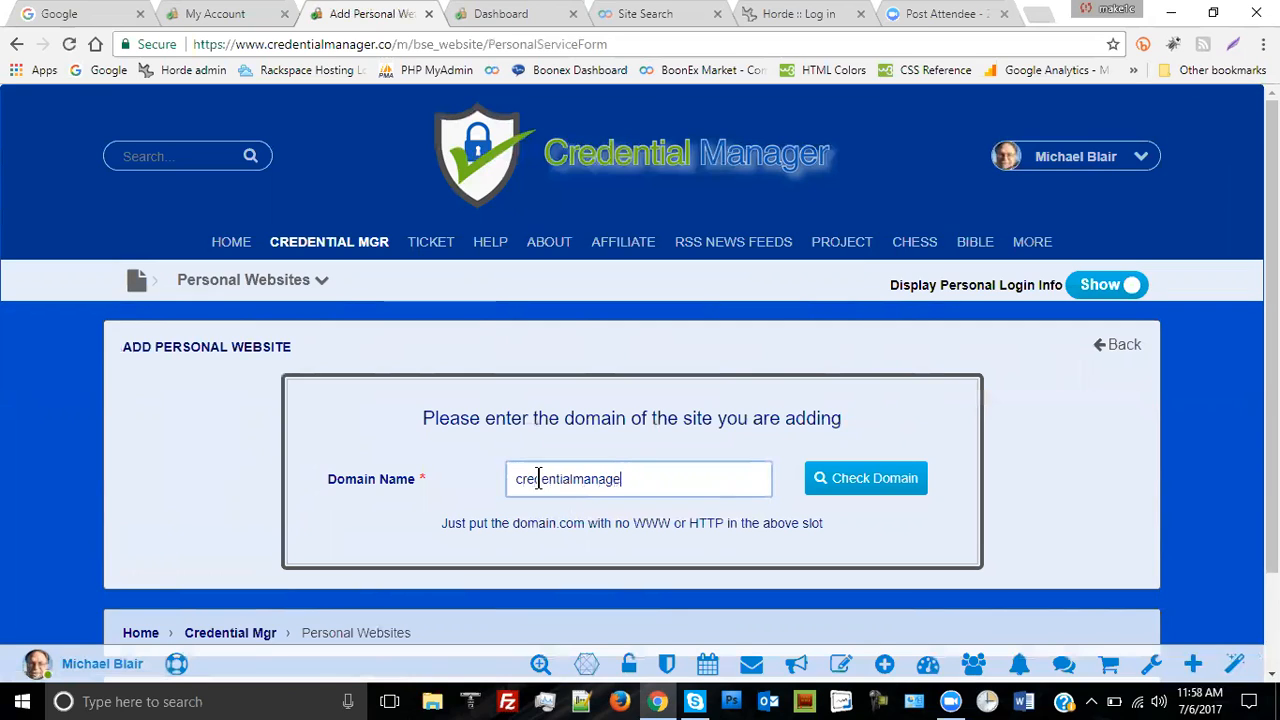
text(r co)
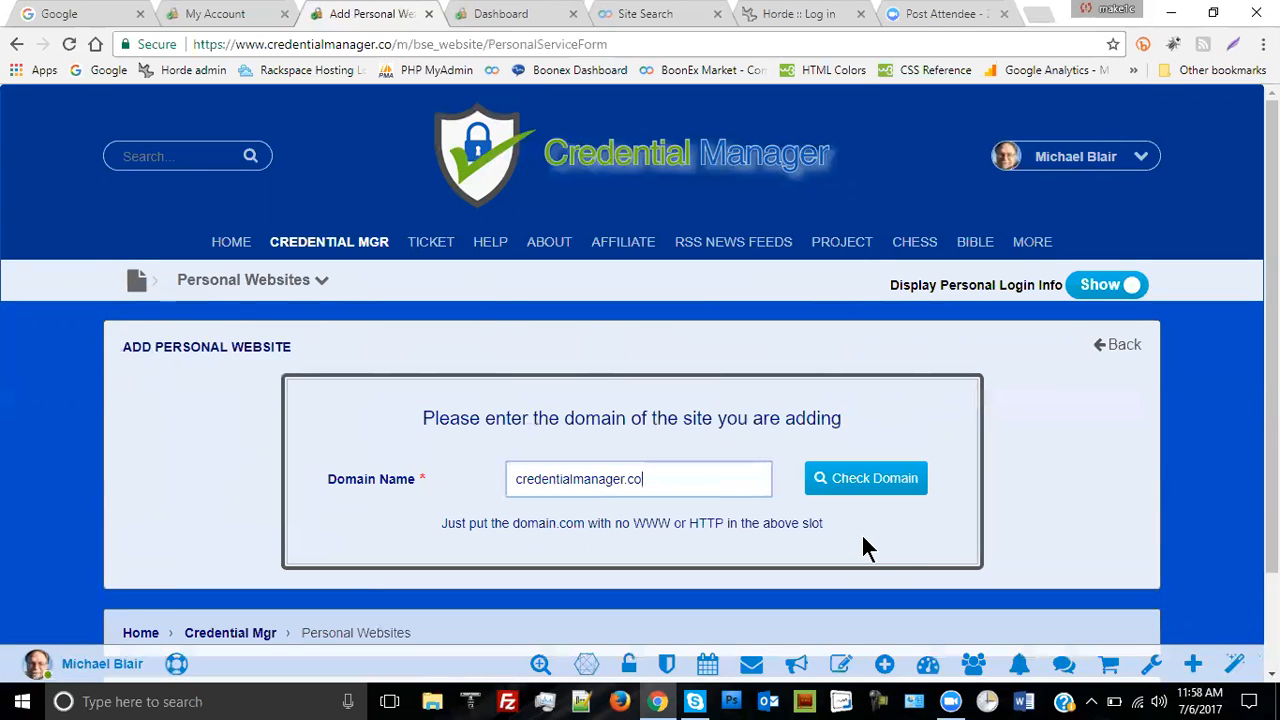
click(876, 488)
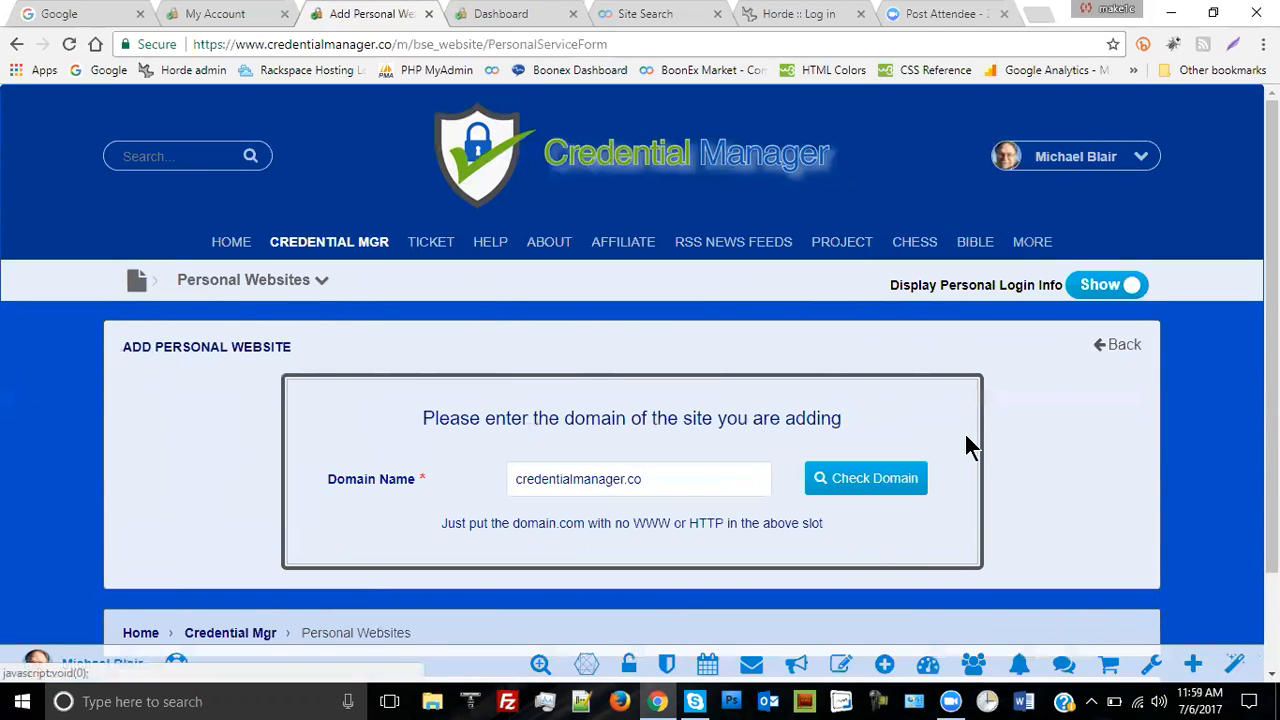
- Enter a login username and password for credentialmanager.co and save the credentials
scroll(1069, 431, down, 2)
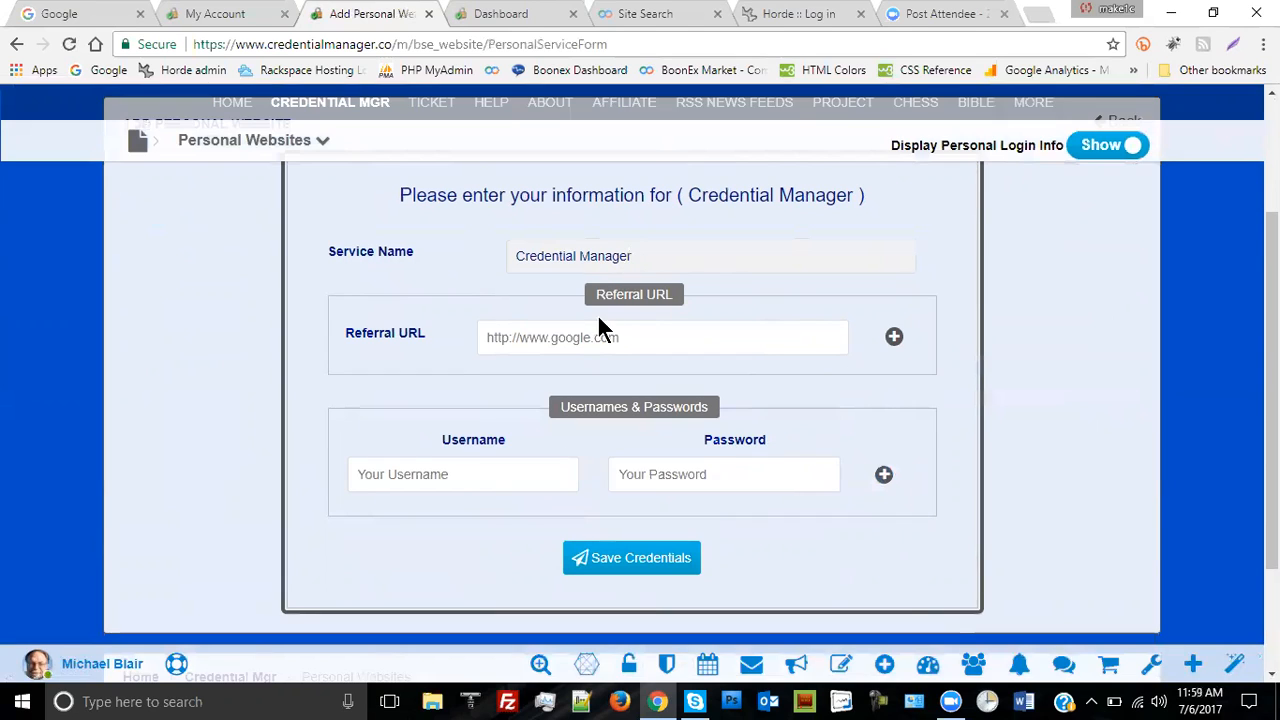
click(489, 480)
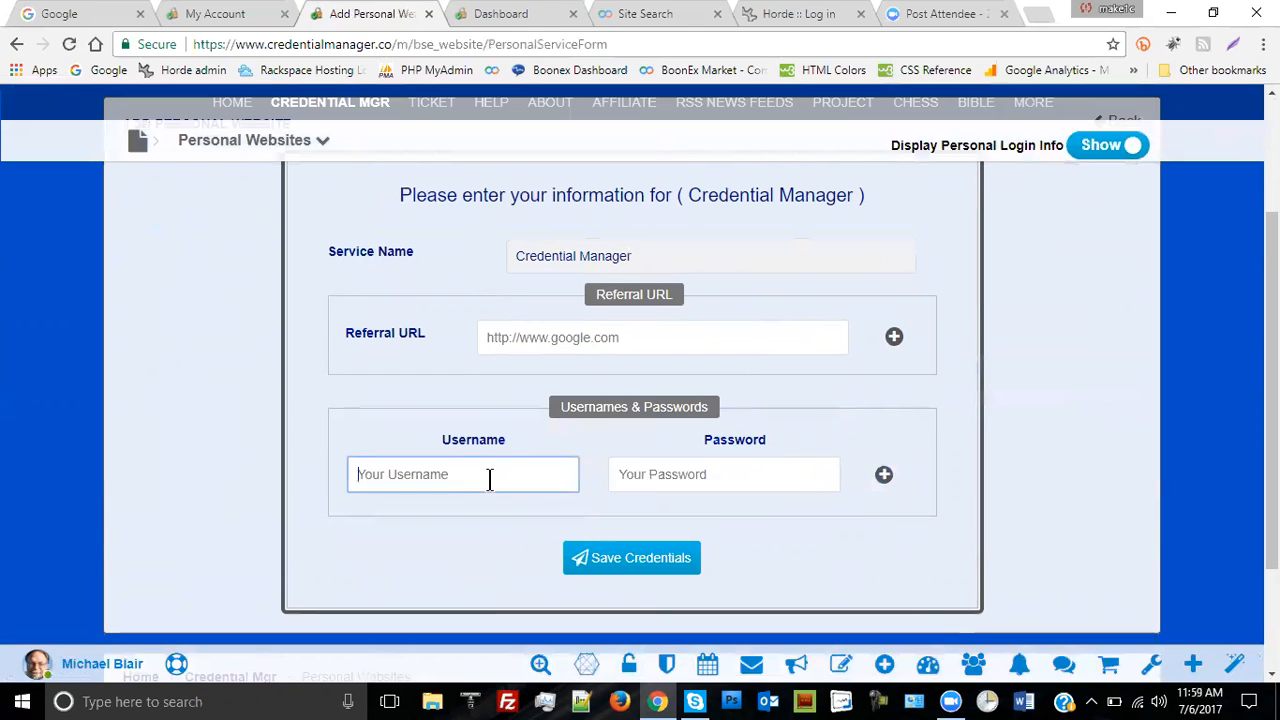
text(user1)
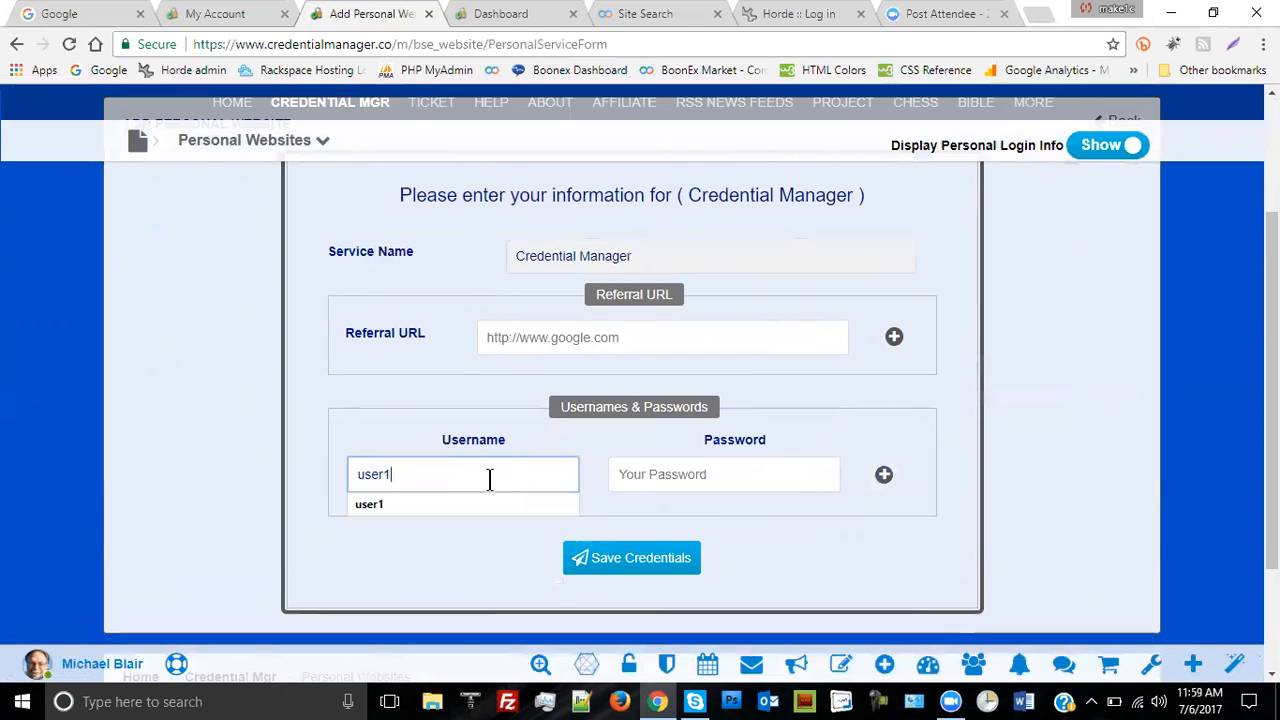
click(700, 476)
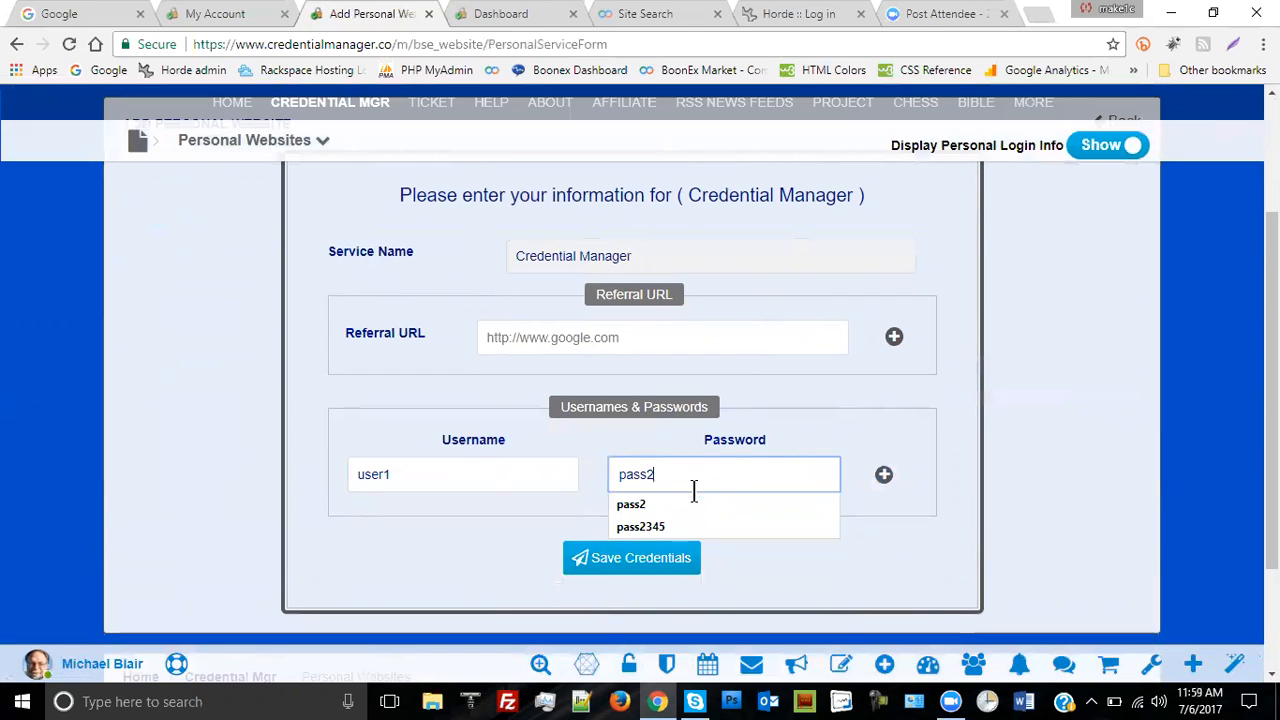
click(702, 503)
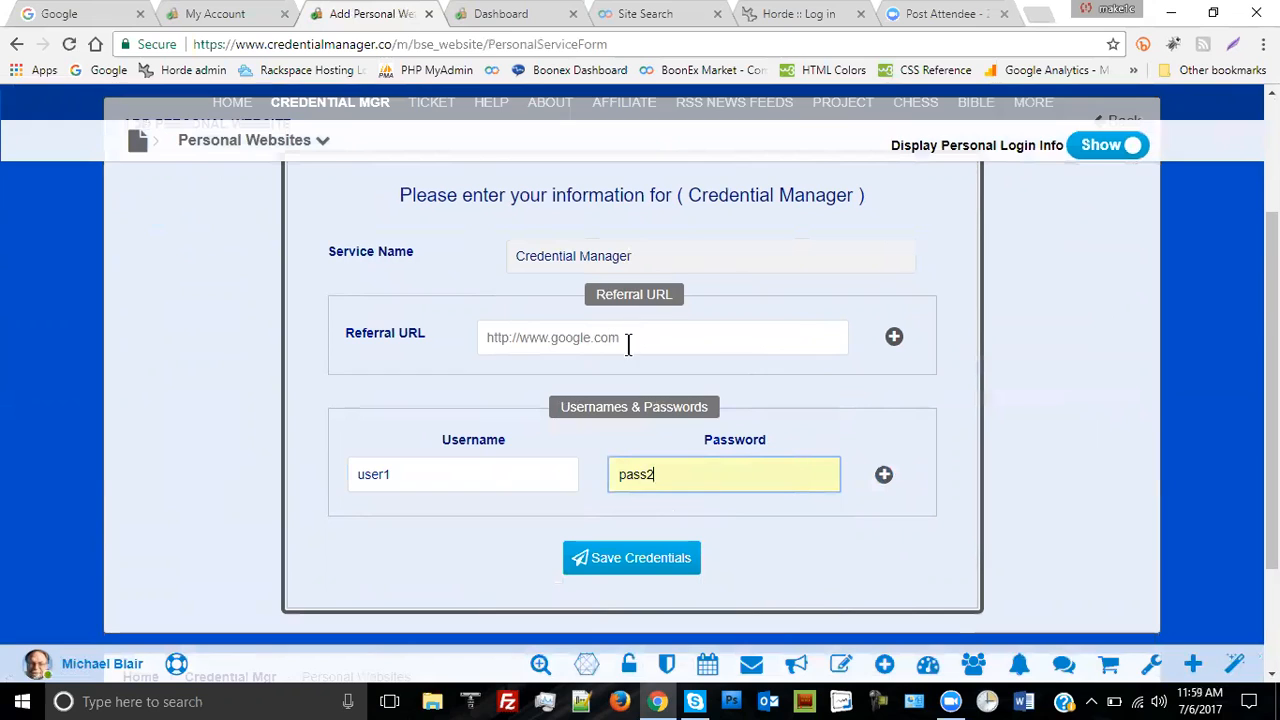
click(636, 560)
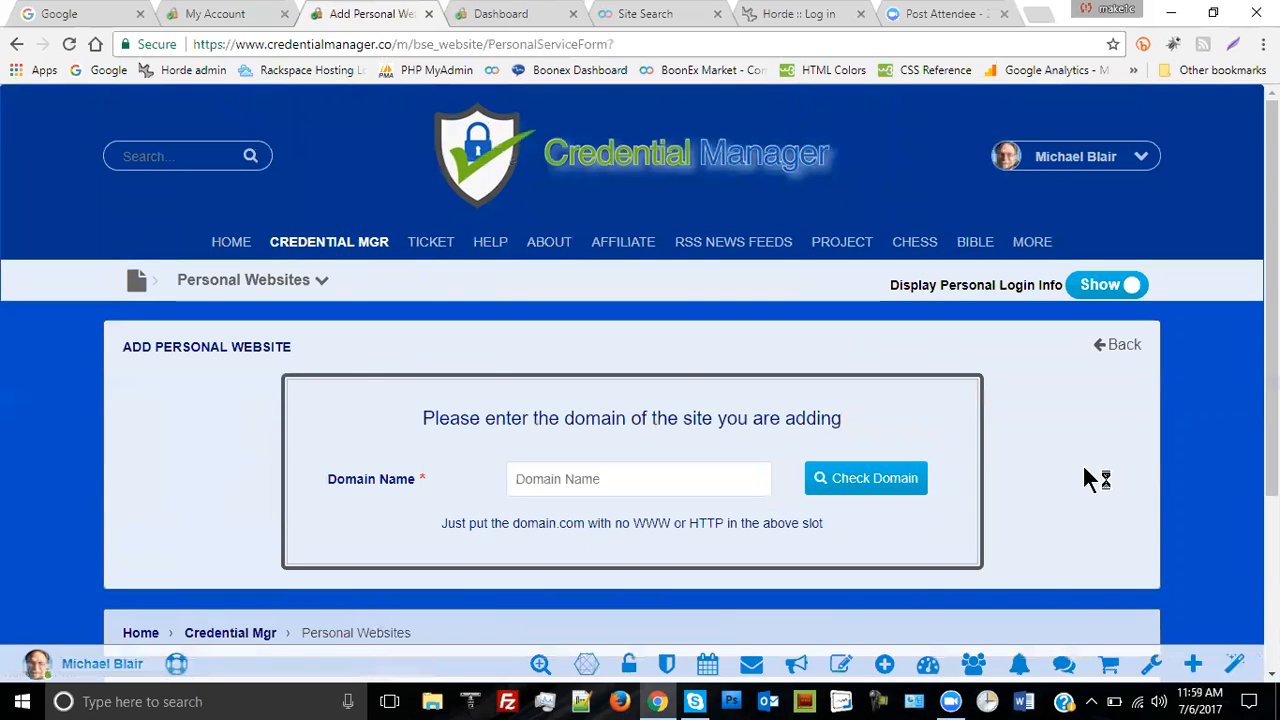
- Choose the Credential Manager entry among the 8 personal websites and open its edit form
click(319, 284)
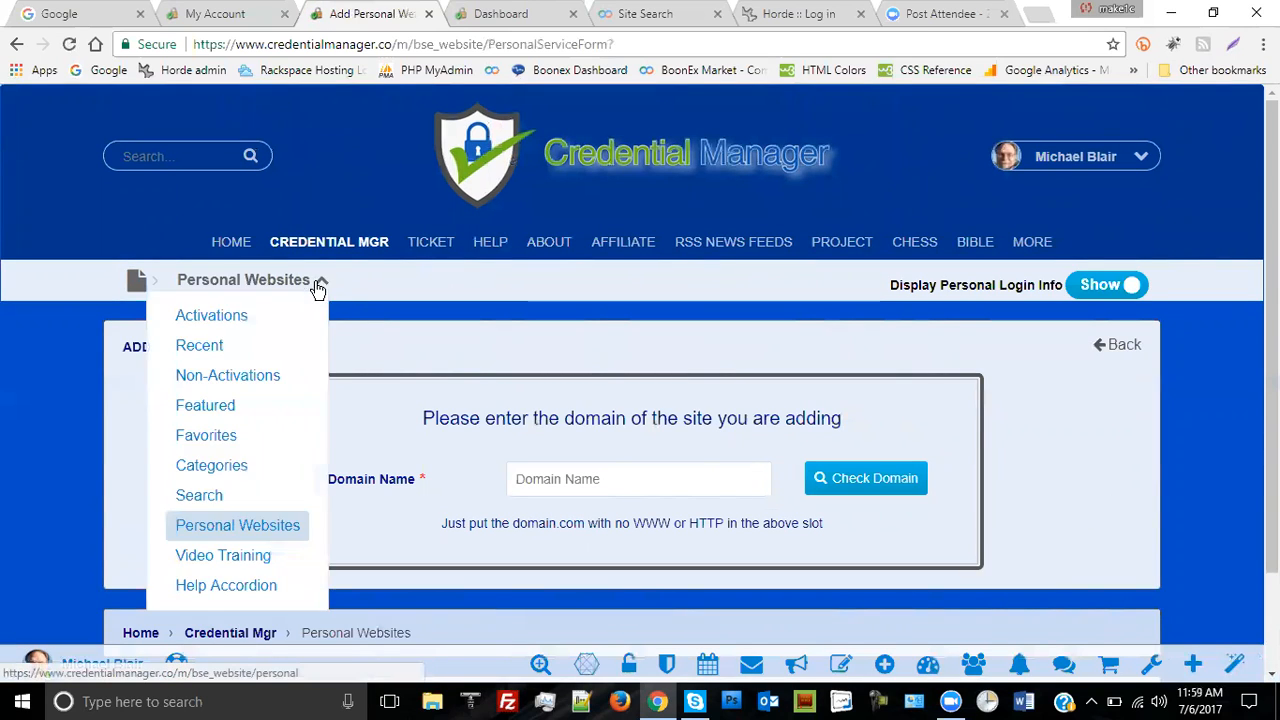
click(245, 527)
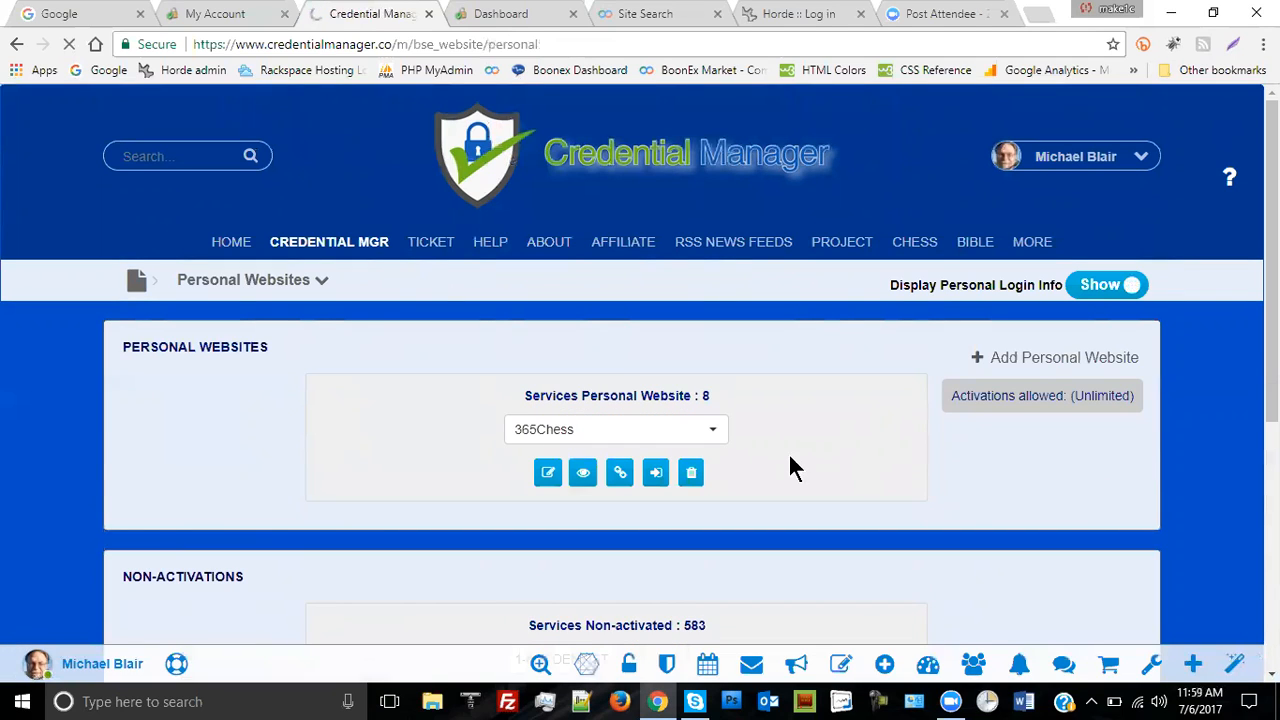
click(714, 435)
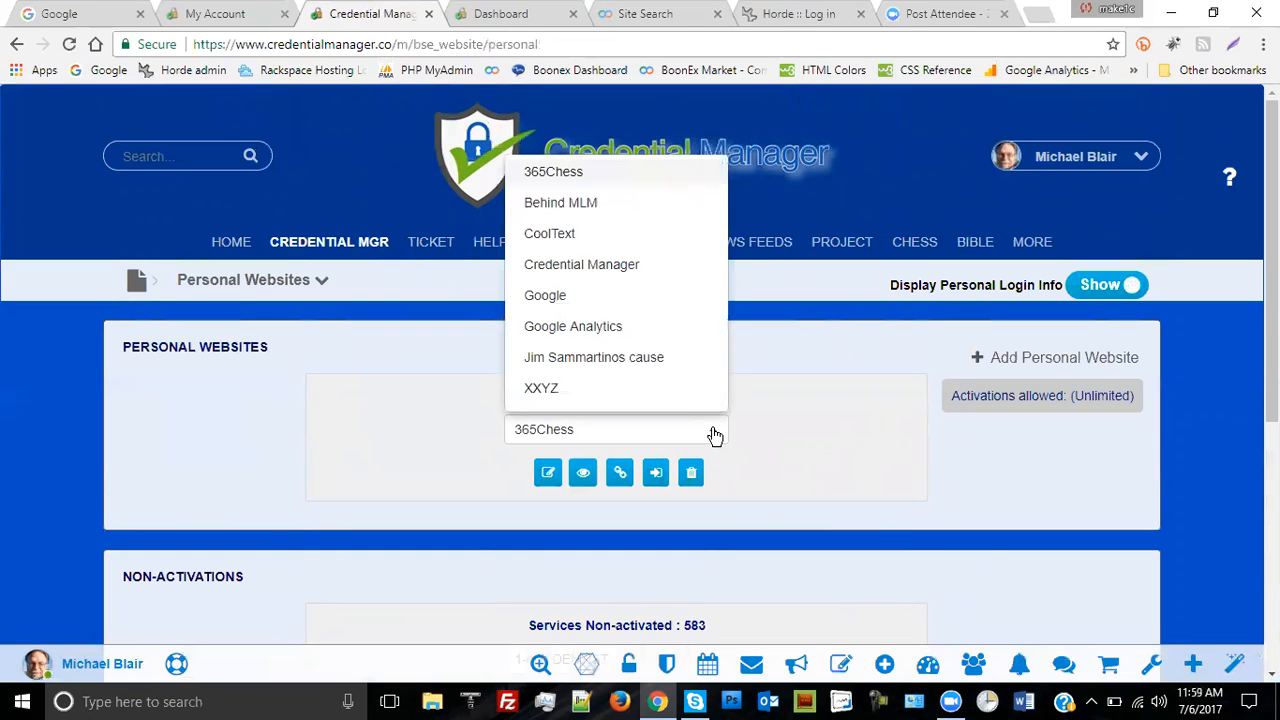
click(606, 266)
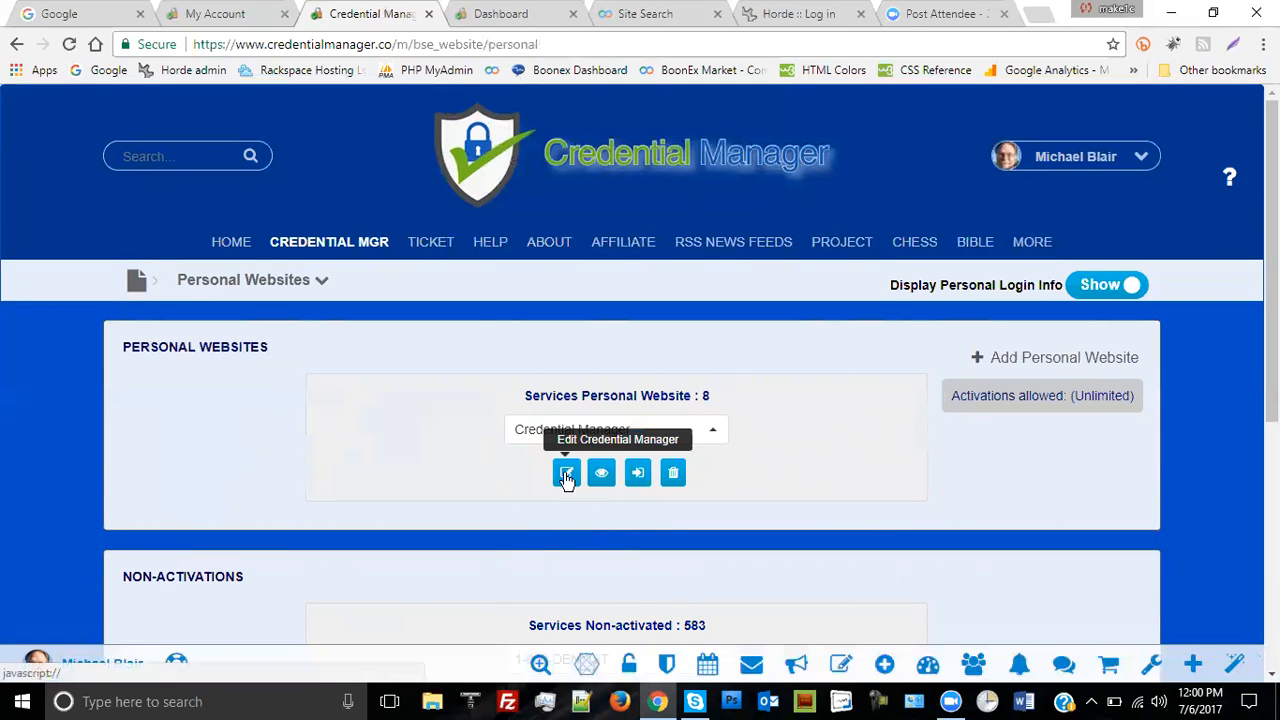
click(566, 474)
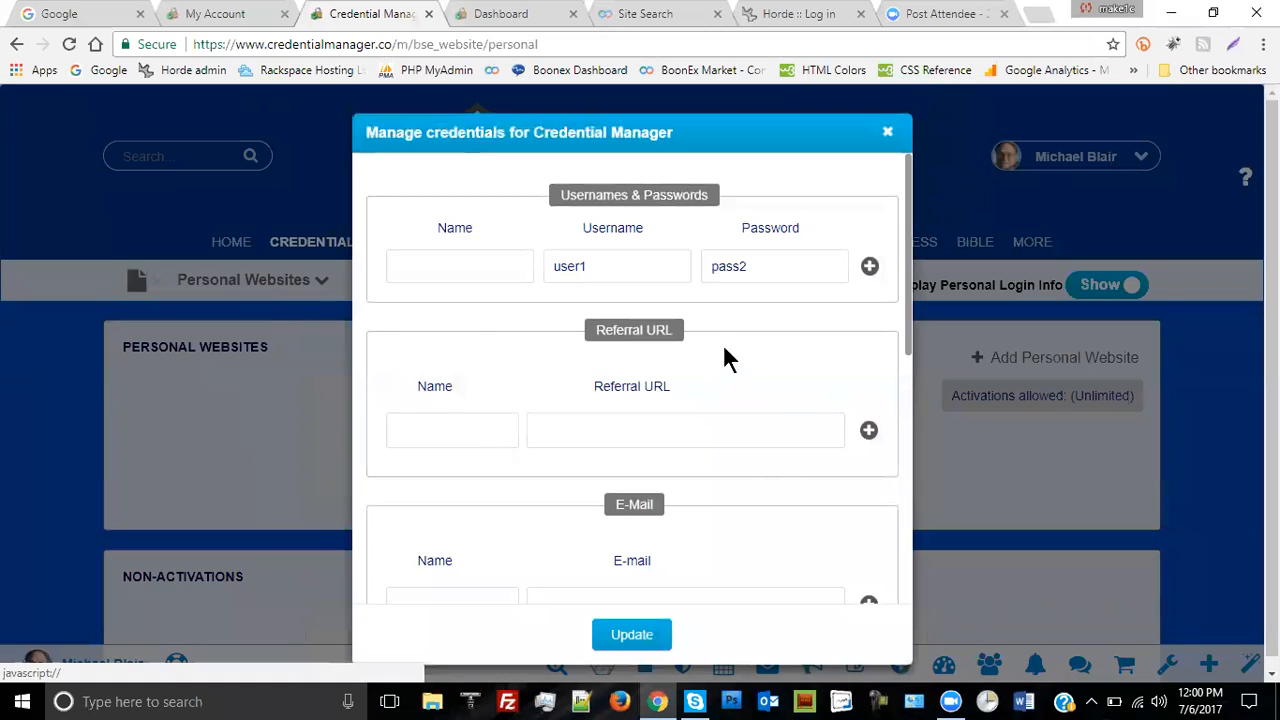
click(818, 20)
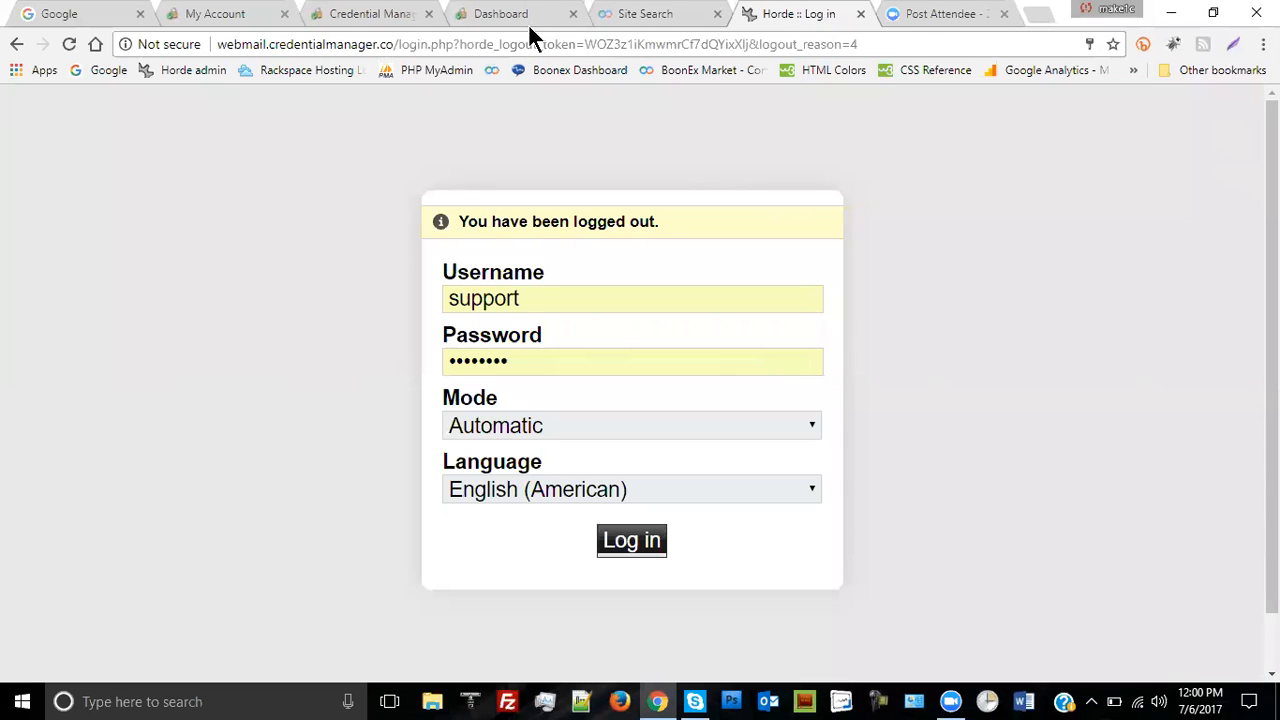
- Copy the Horde webmail login page URL and go back to the Credential Manager tab
click(930, 44)
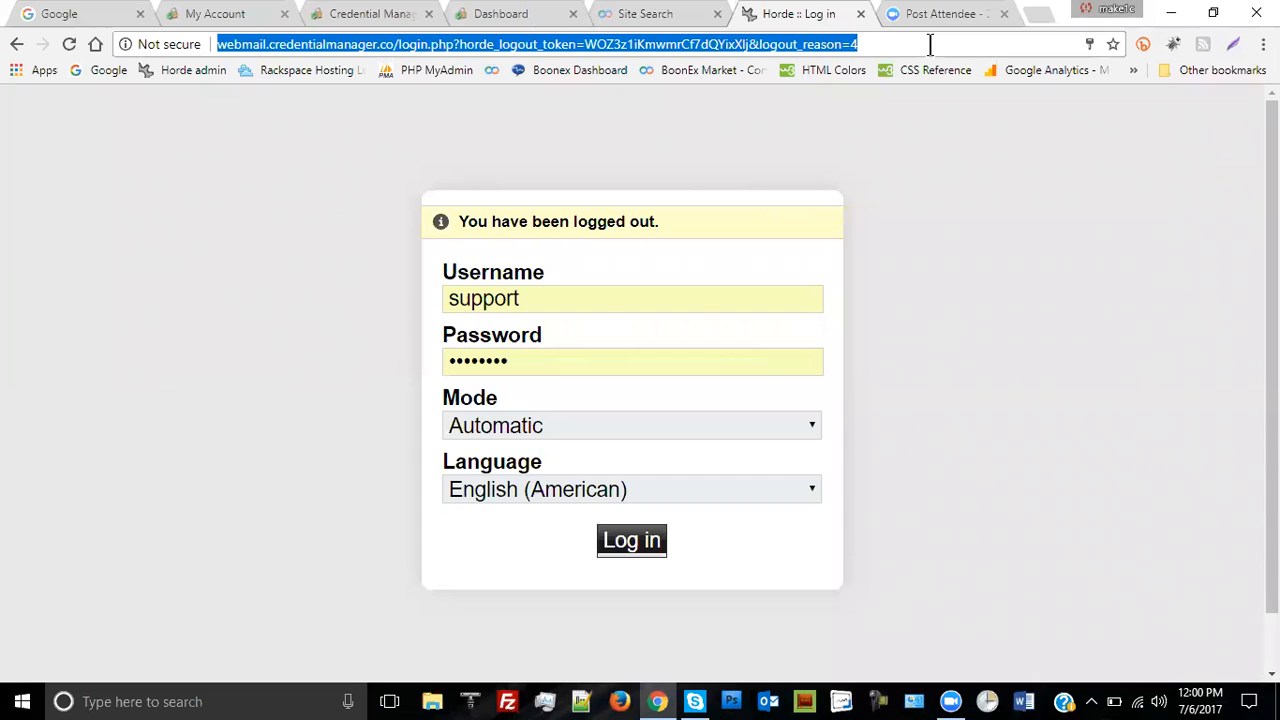
right_click(252, 52)
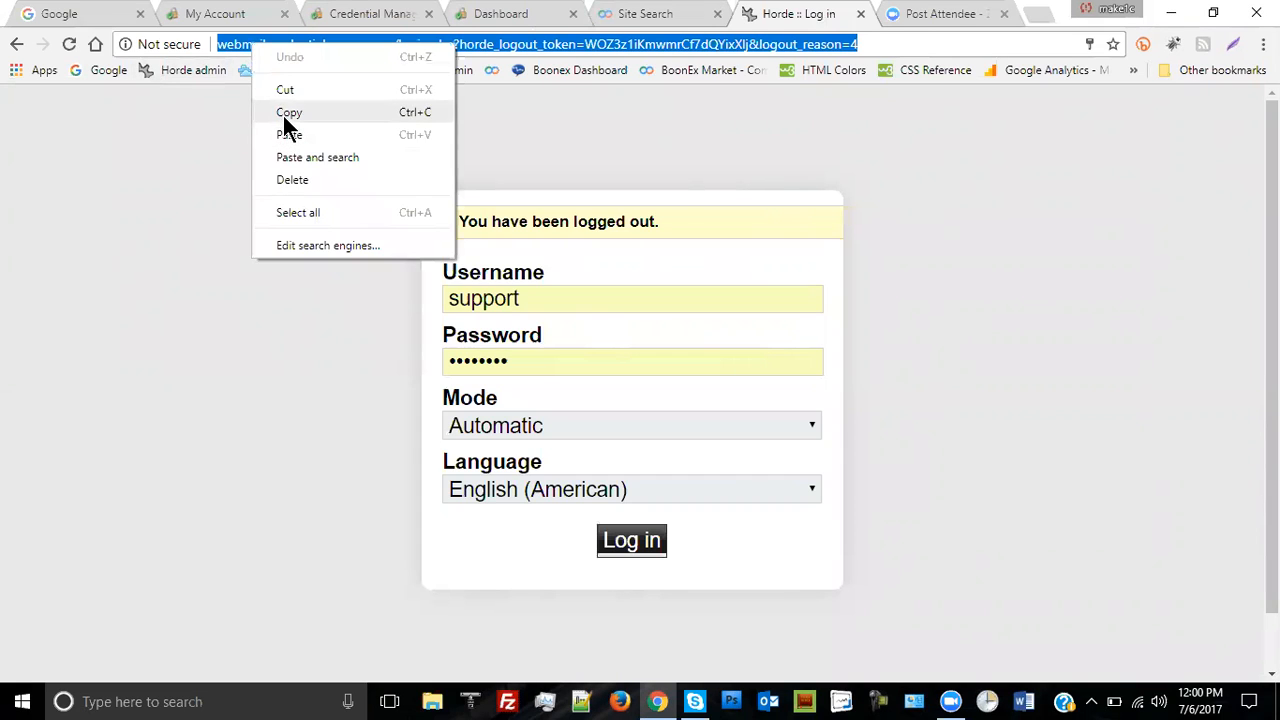
click(284, 112)
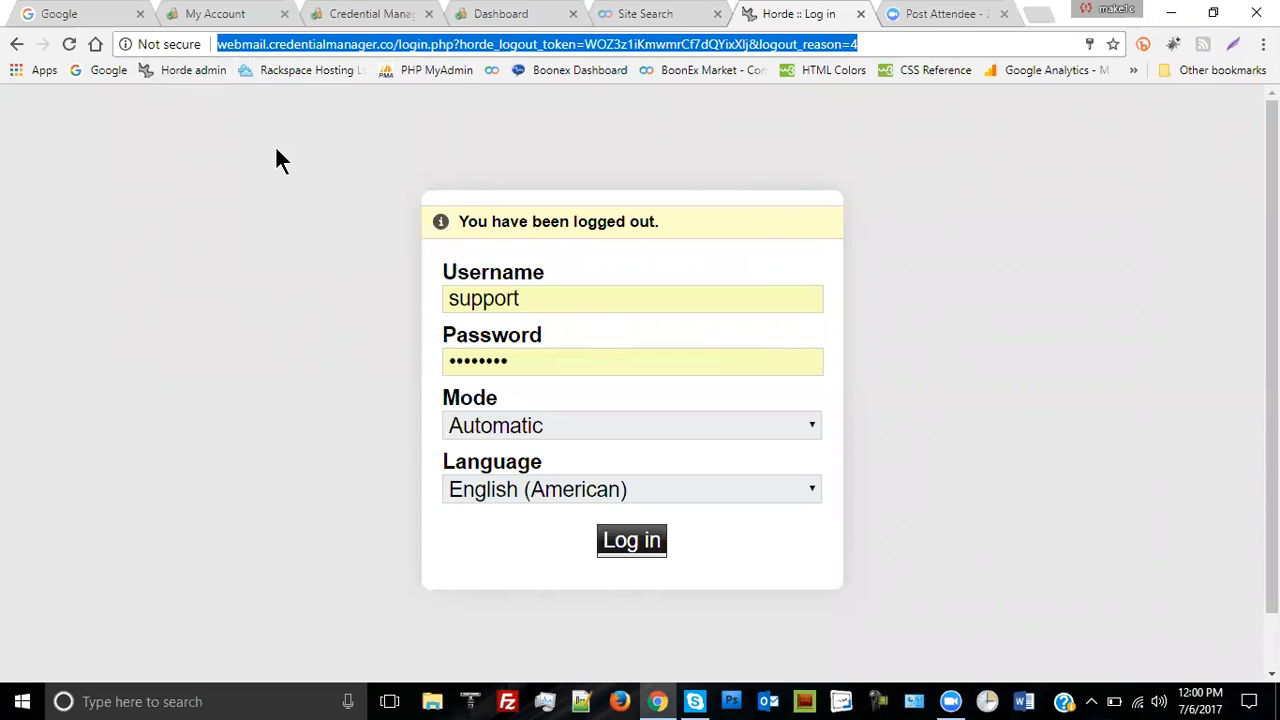
click(372, 14)
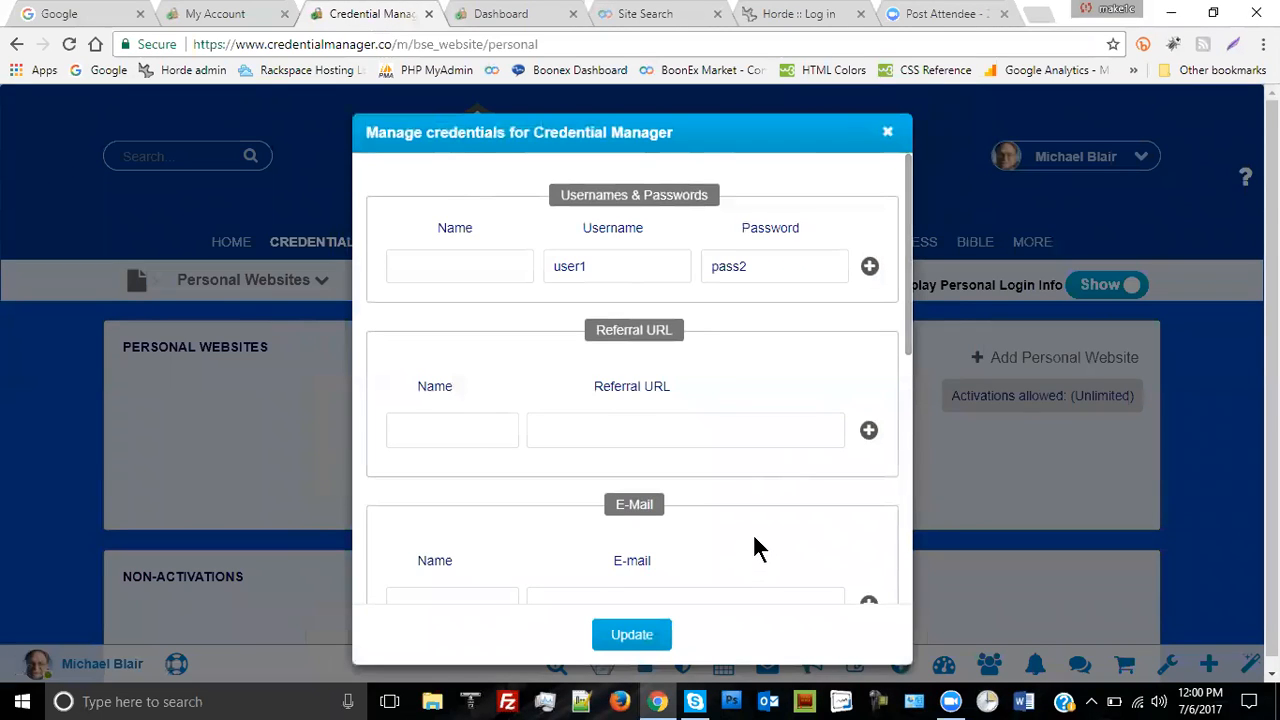
- Replace the entry's Login link with the pasted Horde webmail login page address
scroll(754, 545, down, 7)
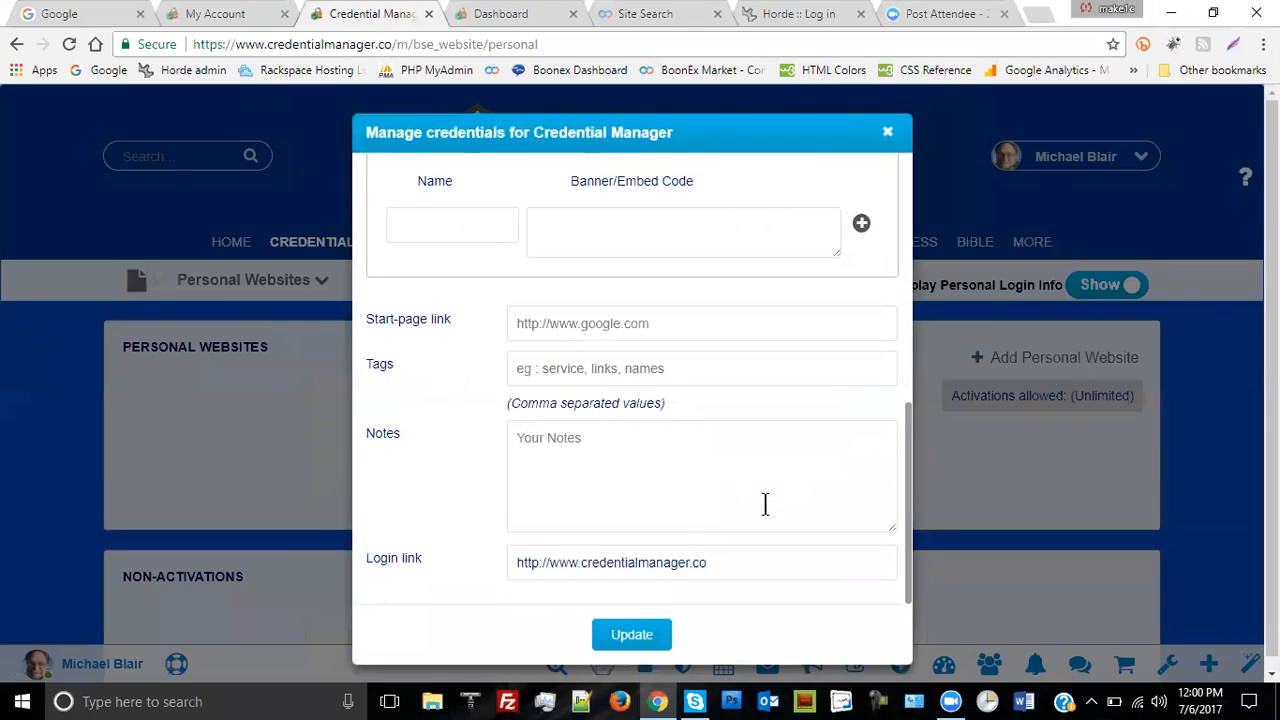
click(731, 563)
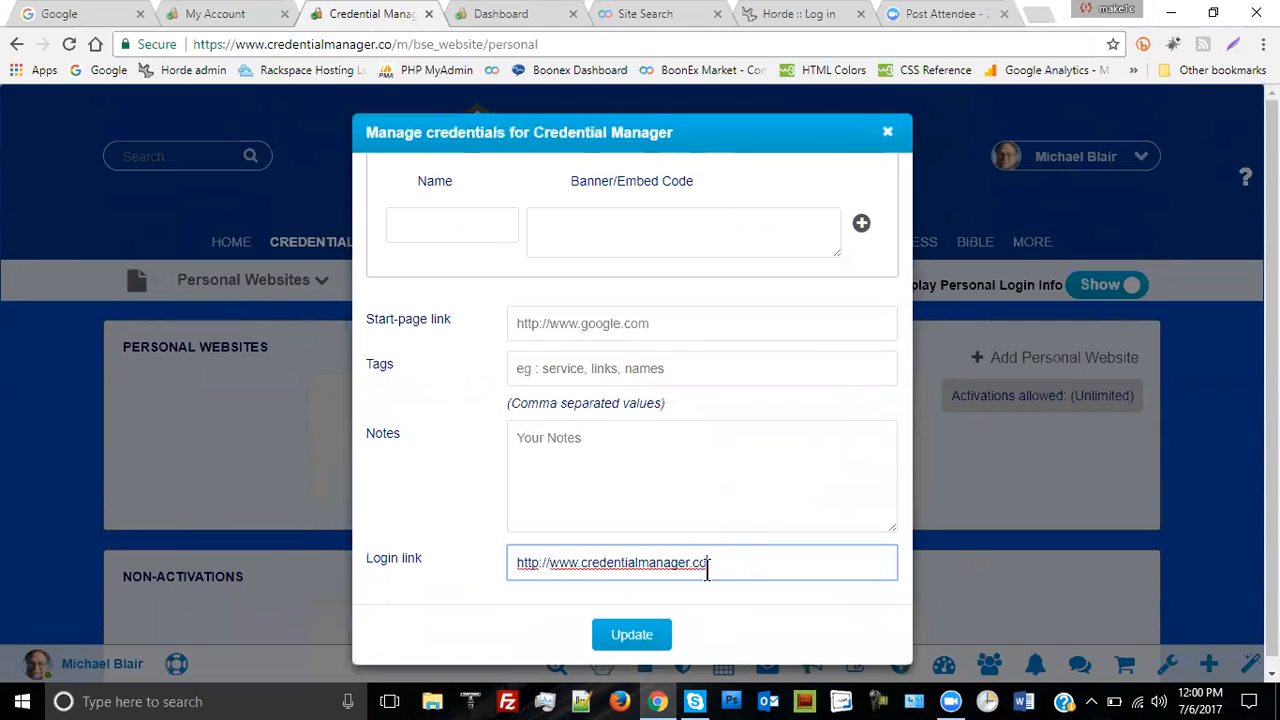
drag(711, 563, 488, 563)
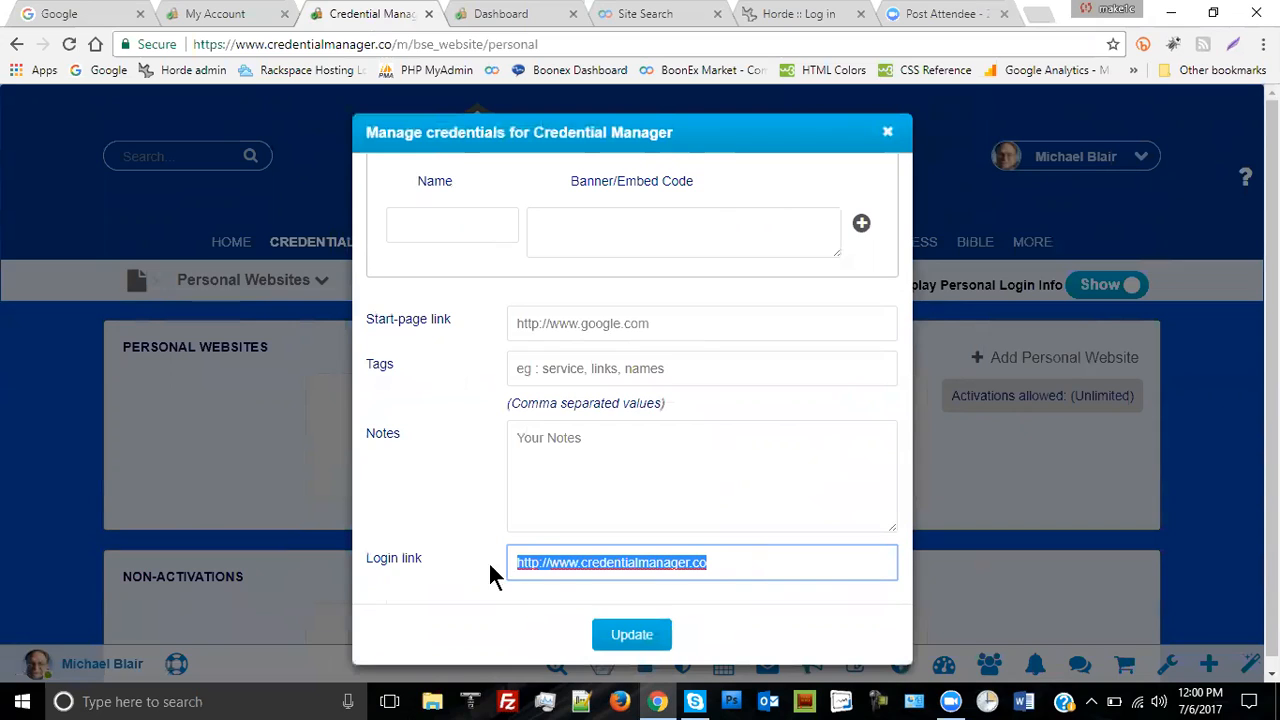
right_click(598, 563)
click(672, 332)
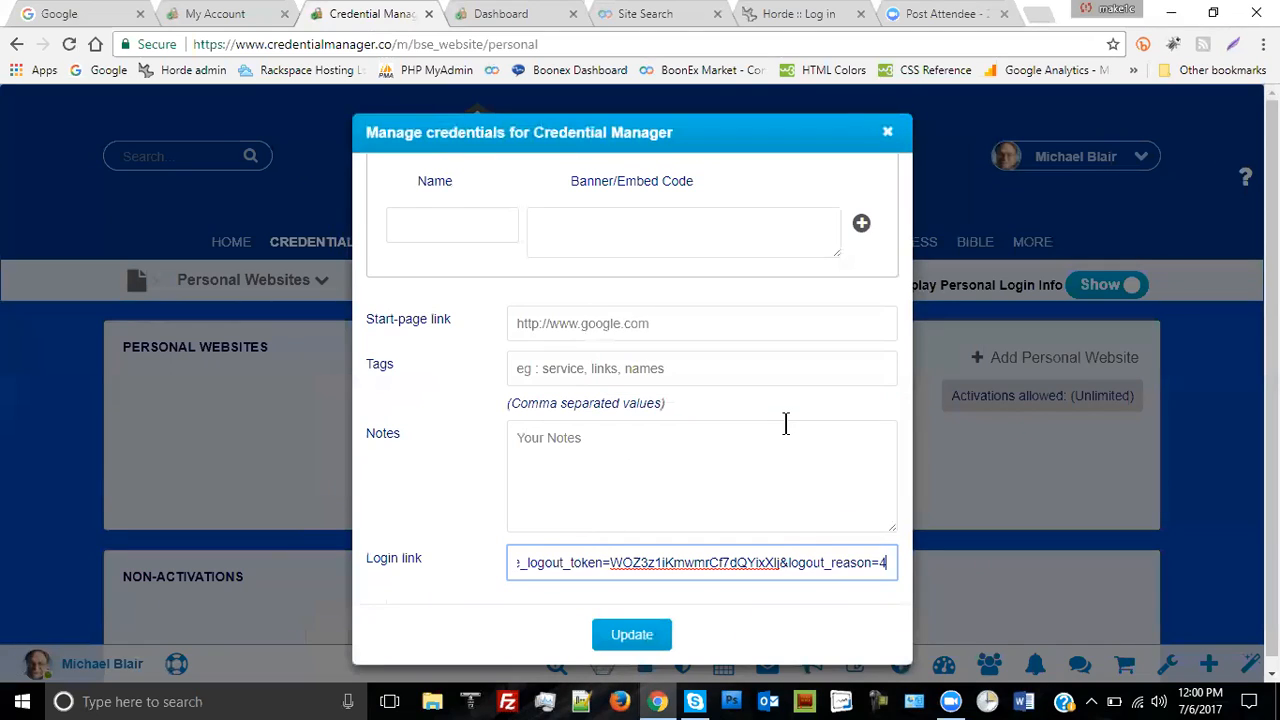
key(Home)
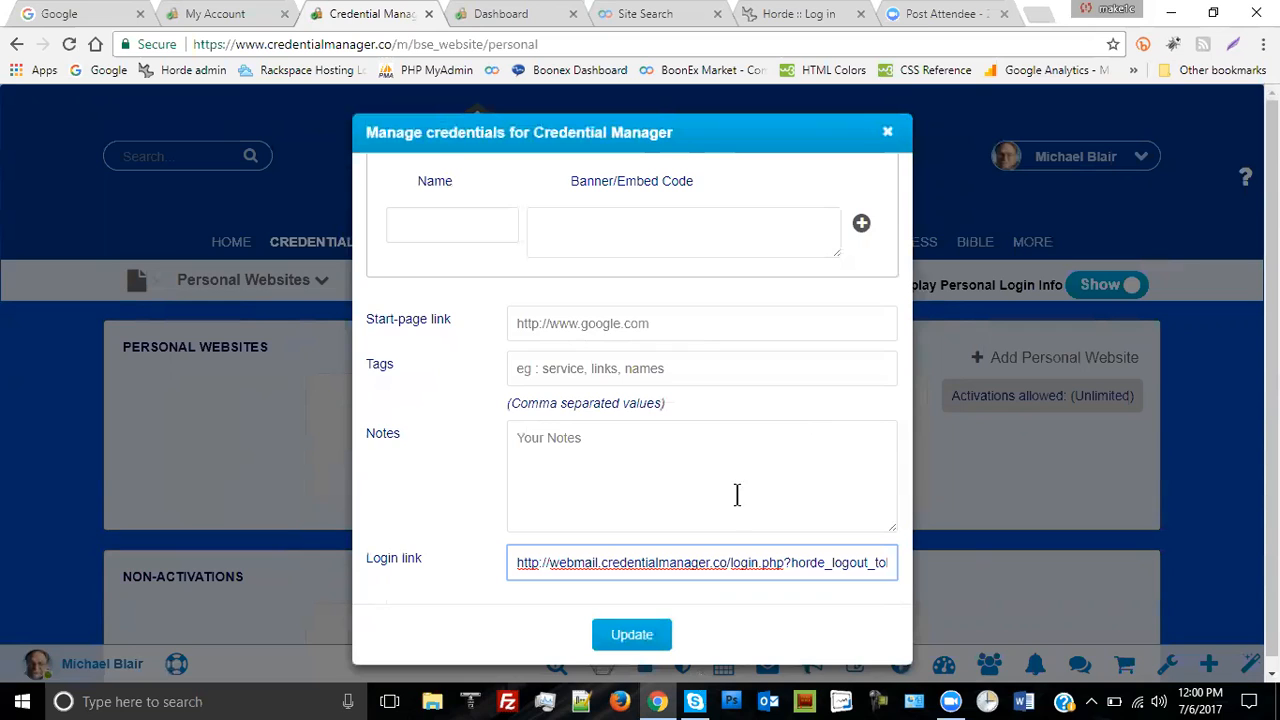
scroll(734, 488, up, 4)
- Name the username and password pair 'Horde login' and update the credentials
scroll(733, 488, up, 2)
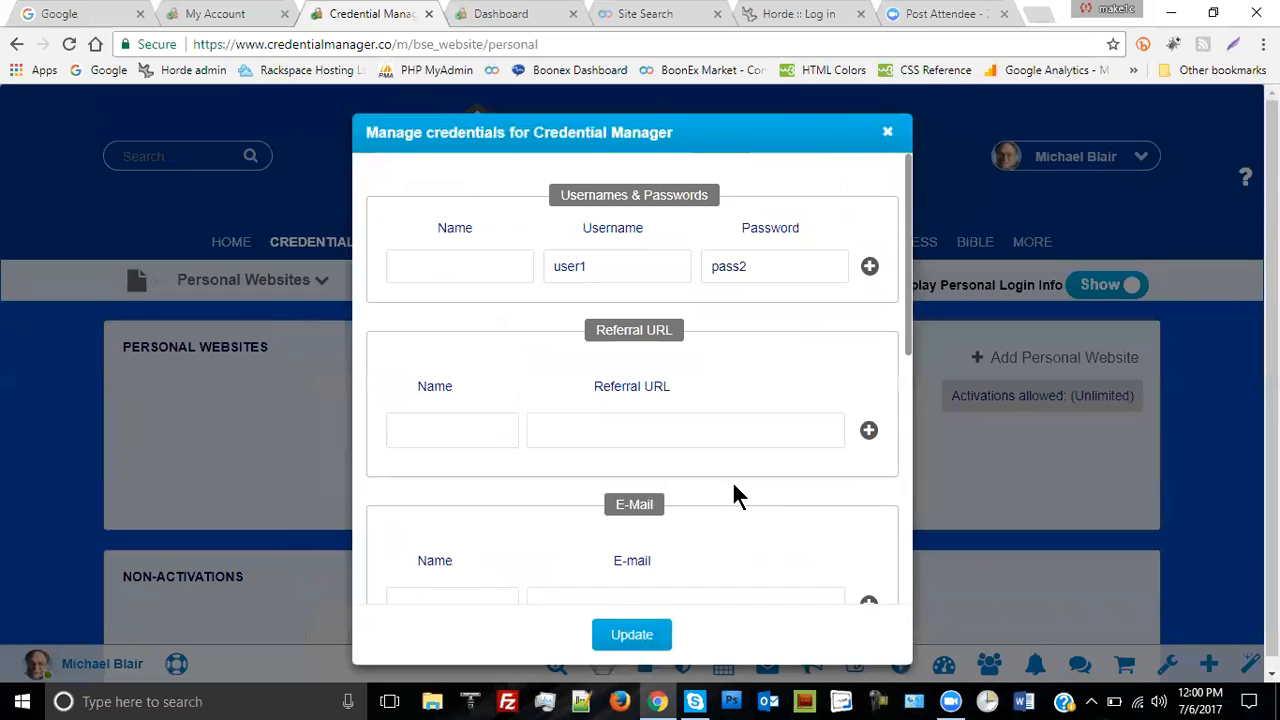
click(468, 264)
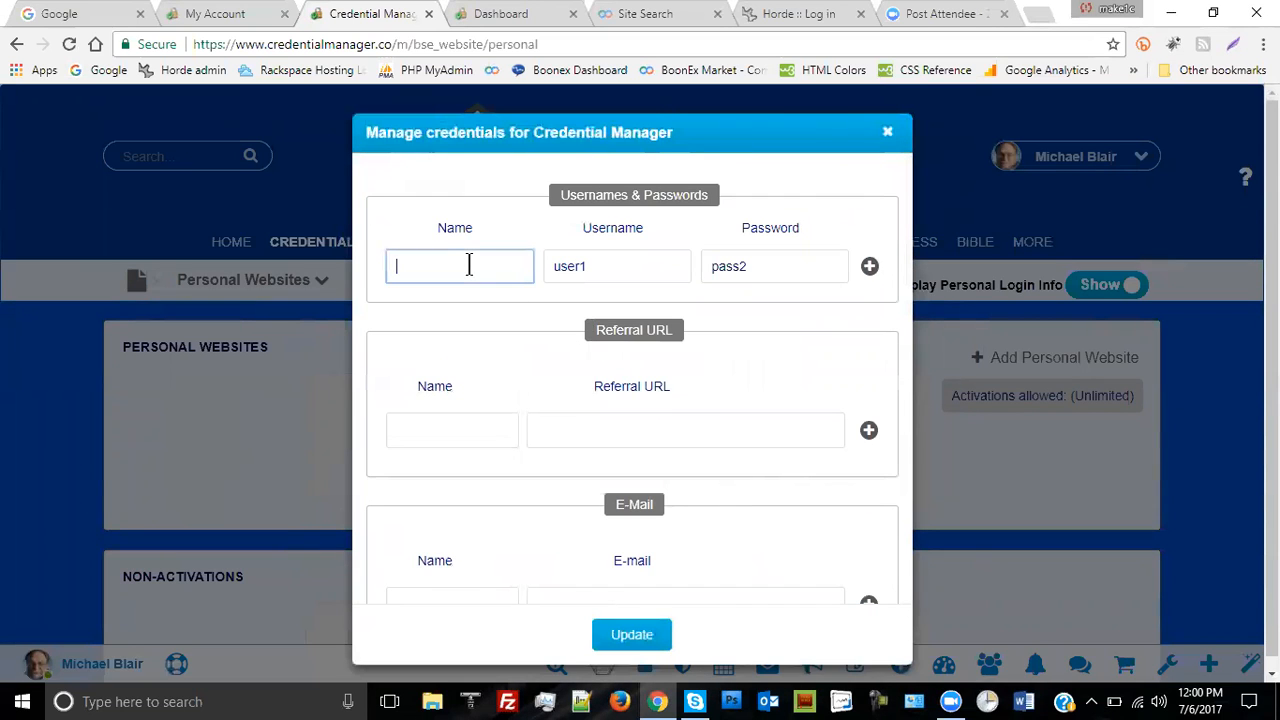
text(Horde lo)
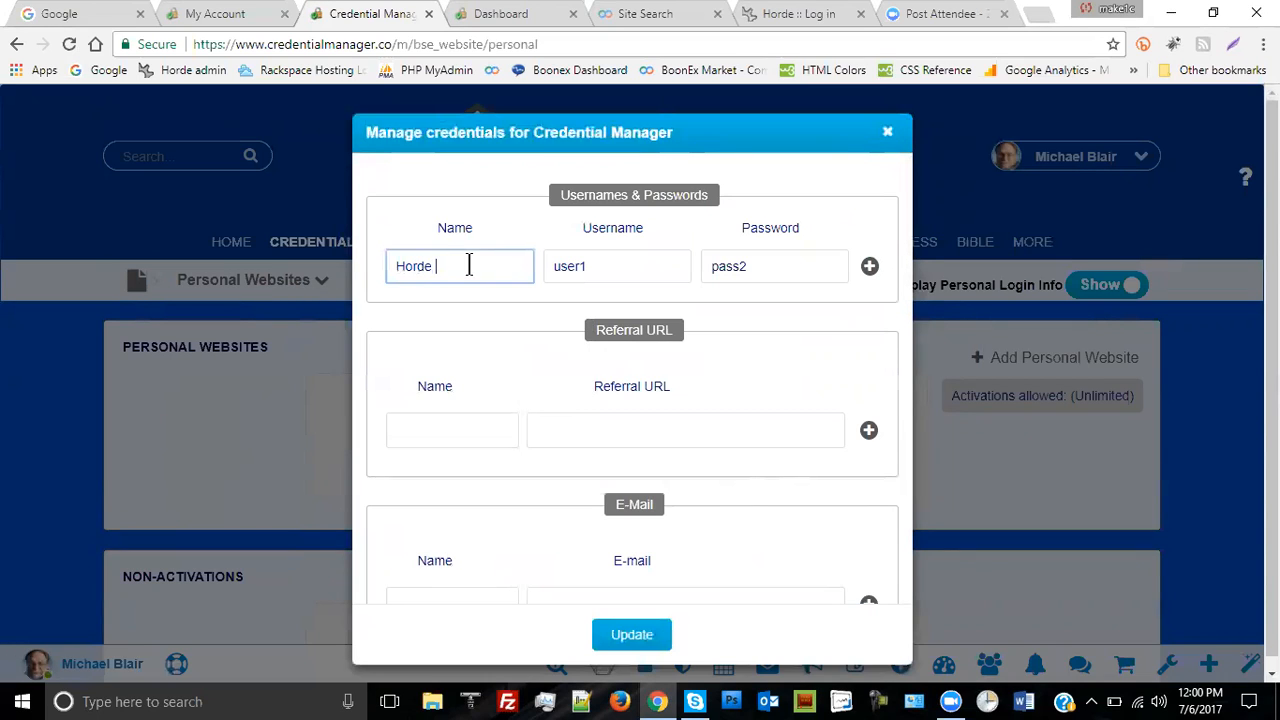
text(gin)
click(640, 638)
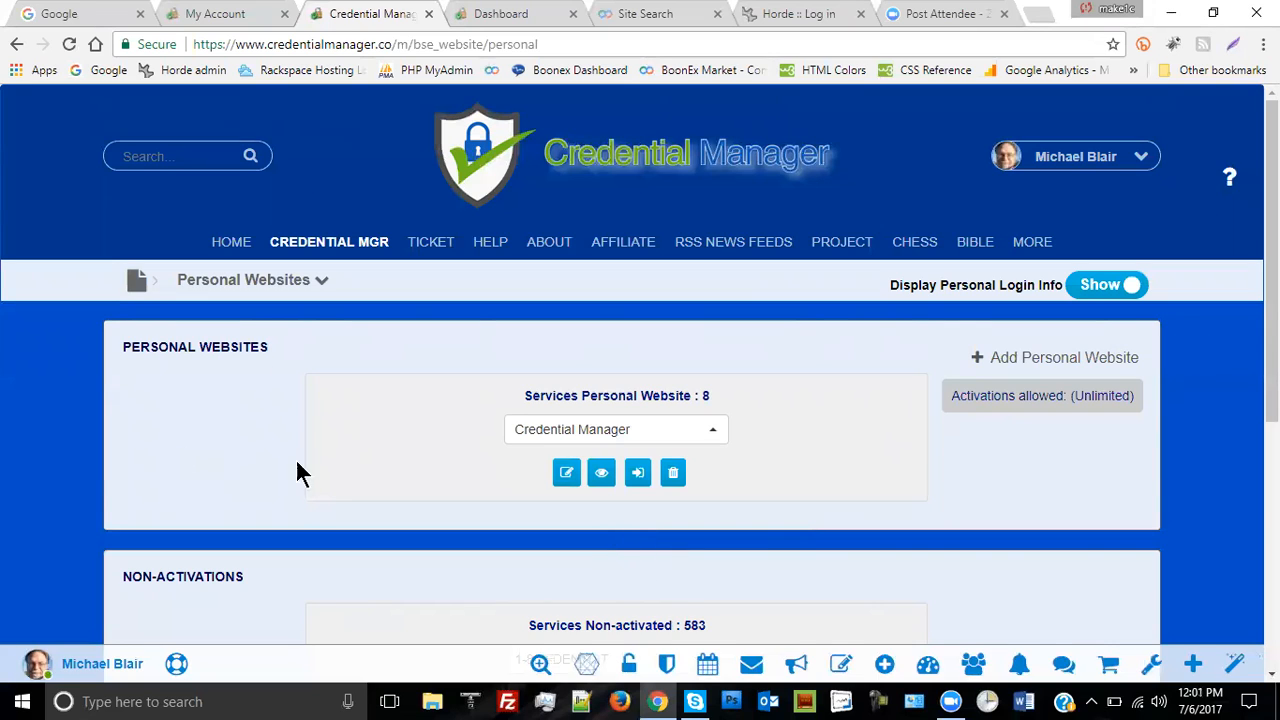
click(70, 45)
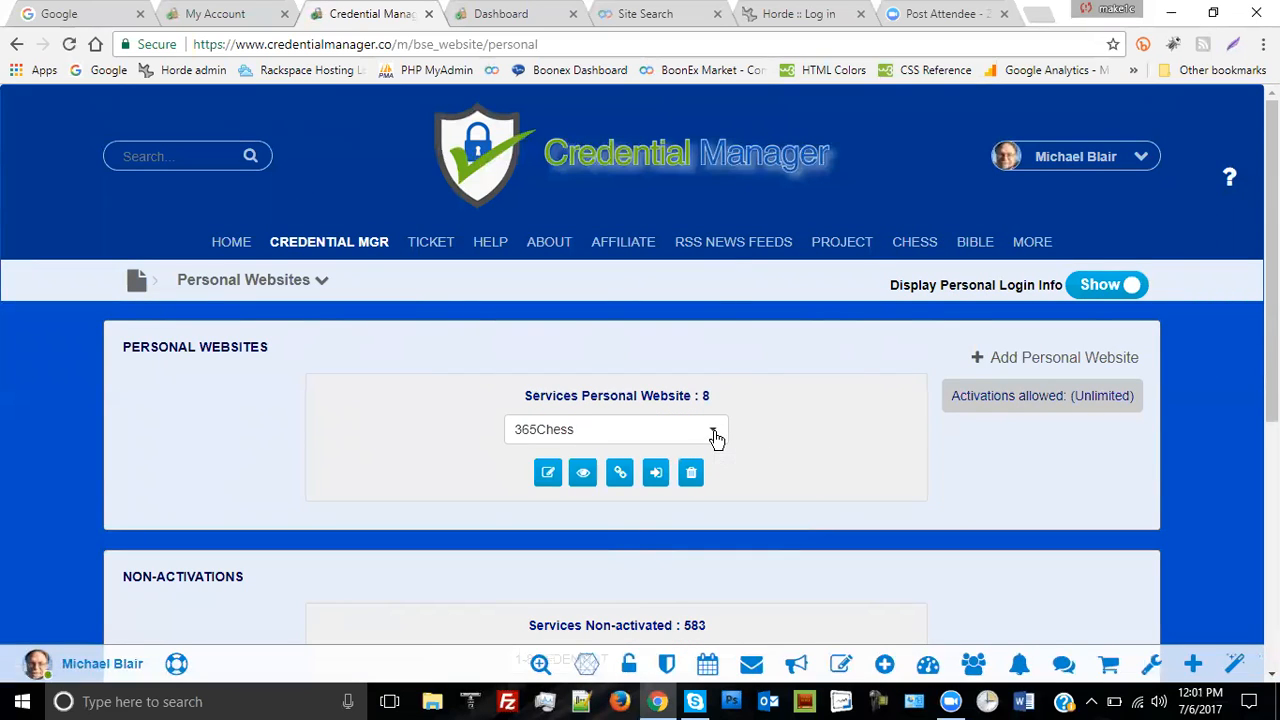
click(714, 436)
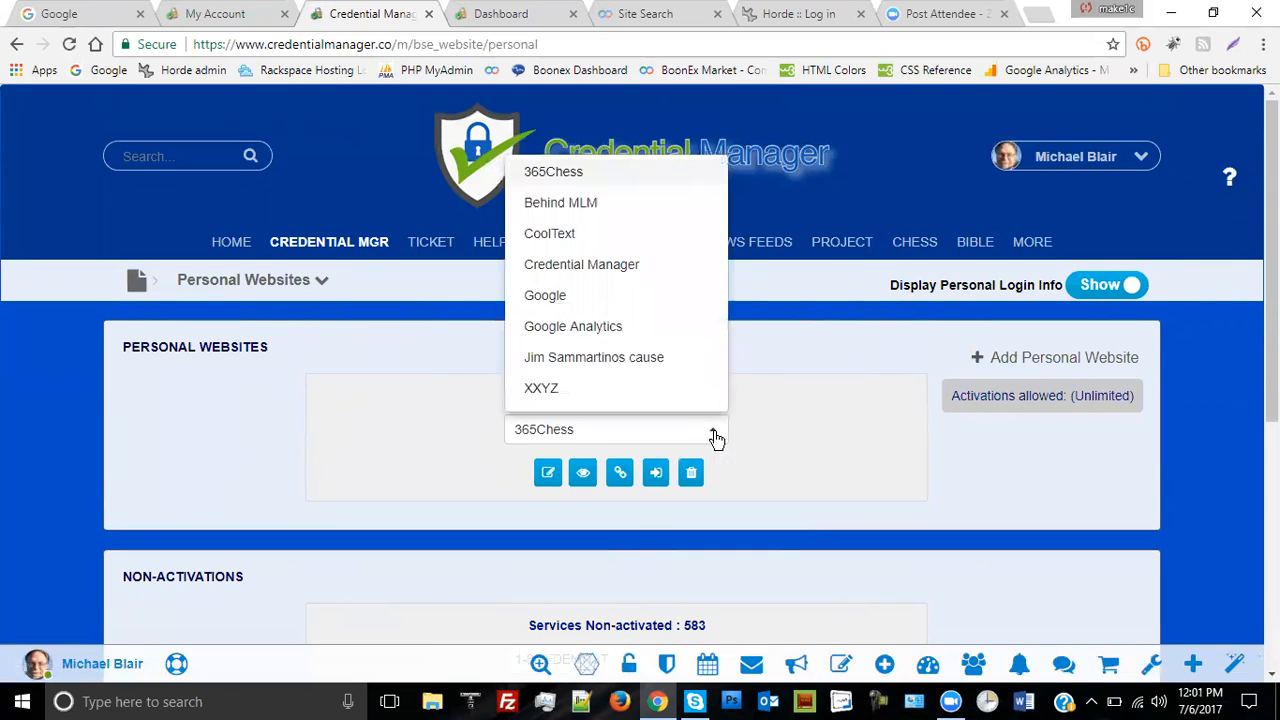
click(590, 266)
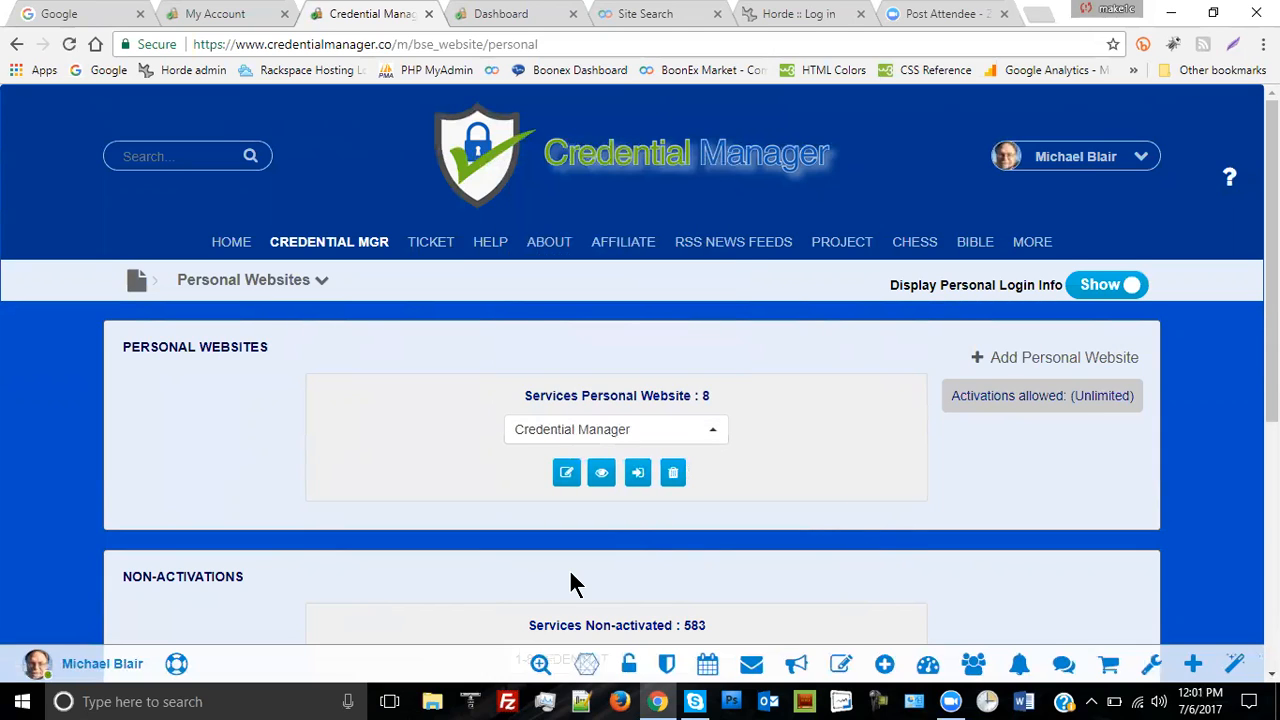
- Open the Credential Manager entry's display record to confirm the Horde login pair
click(600, 473)
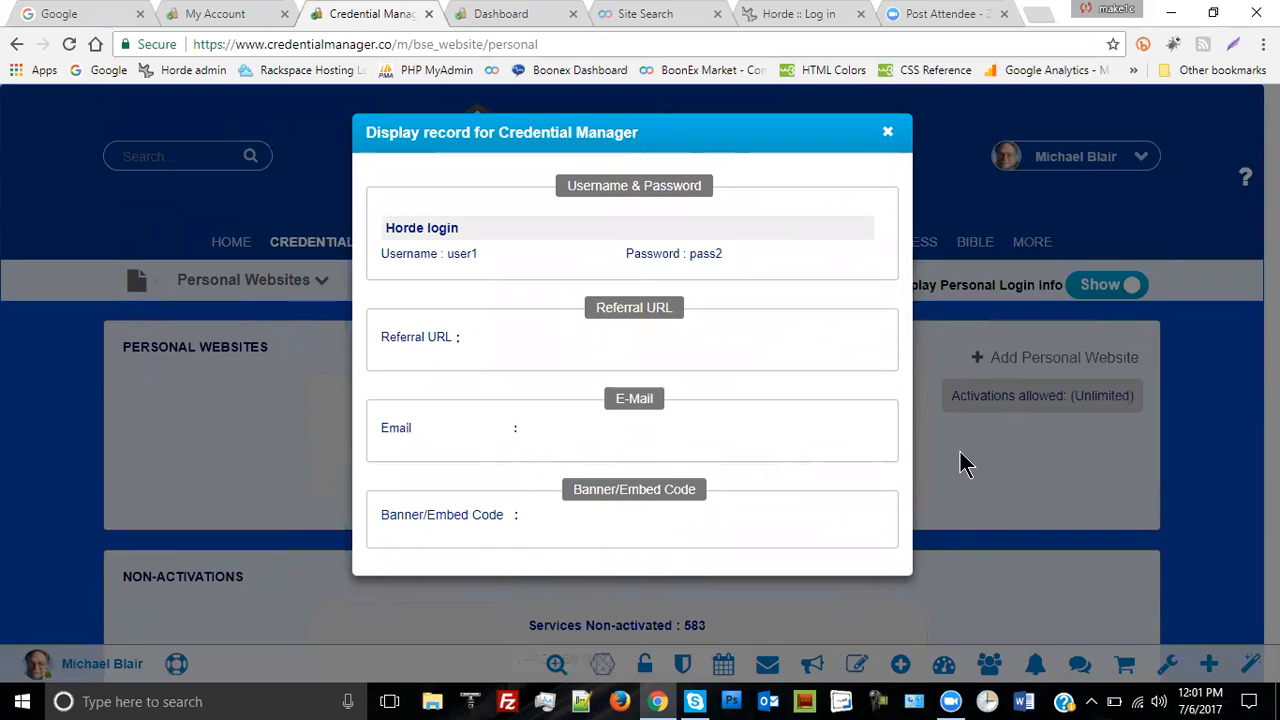
- Add 'What is your mothers maiden name' with its answer to the Credential Manager record and save
click(888, 135)
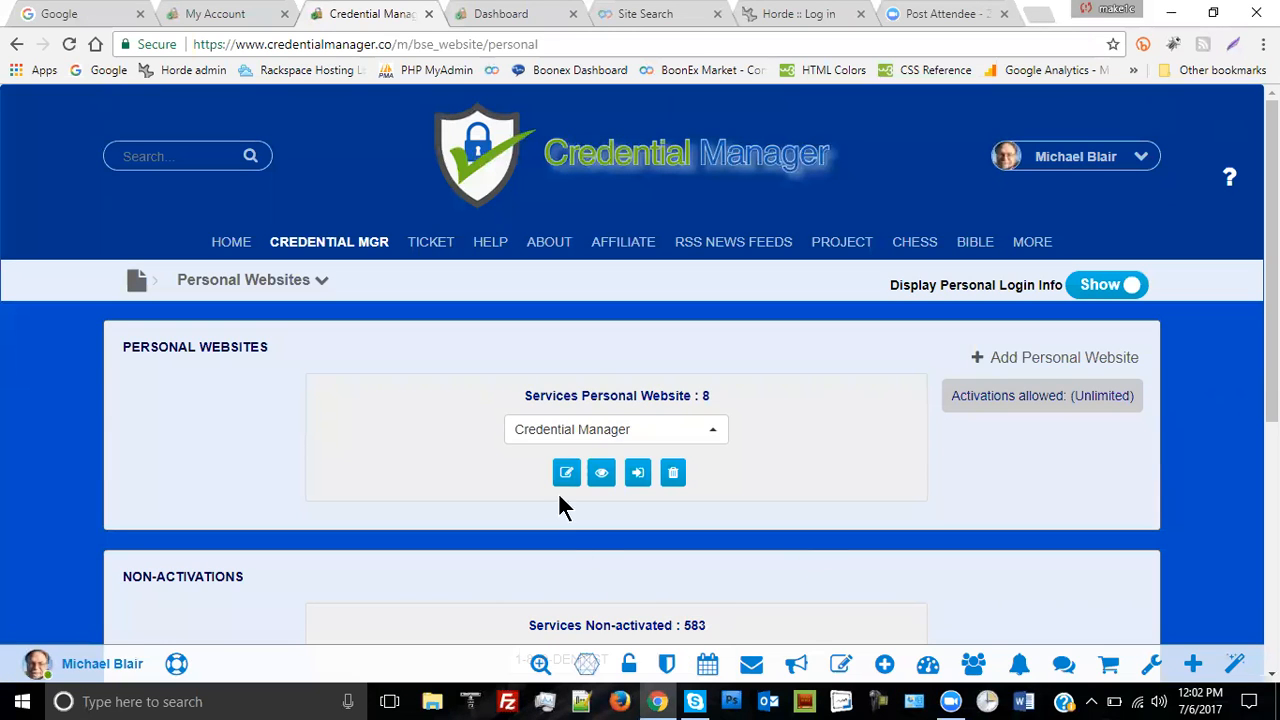
click(567, 473)
scroll(509, 368, down, 2)
scroll(509, 378, down, 3)
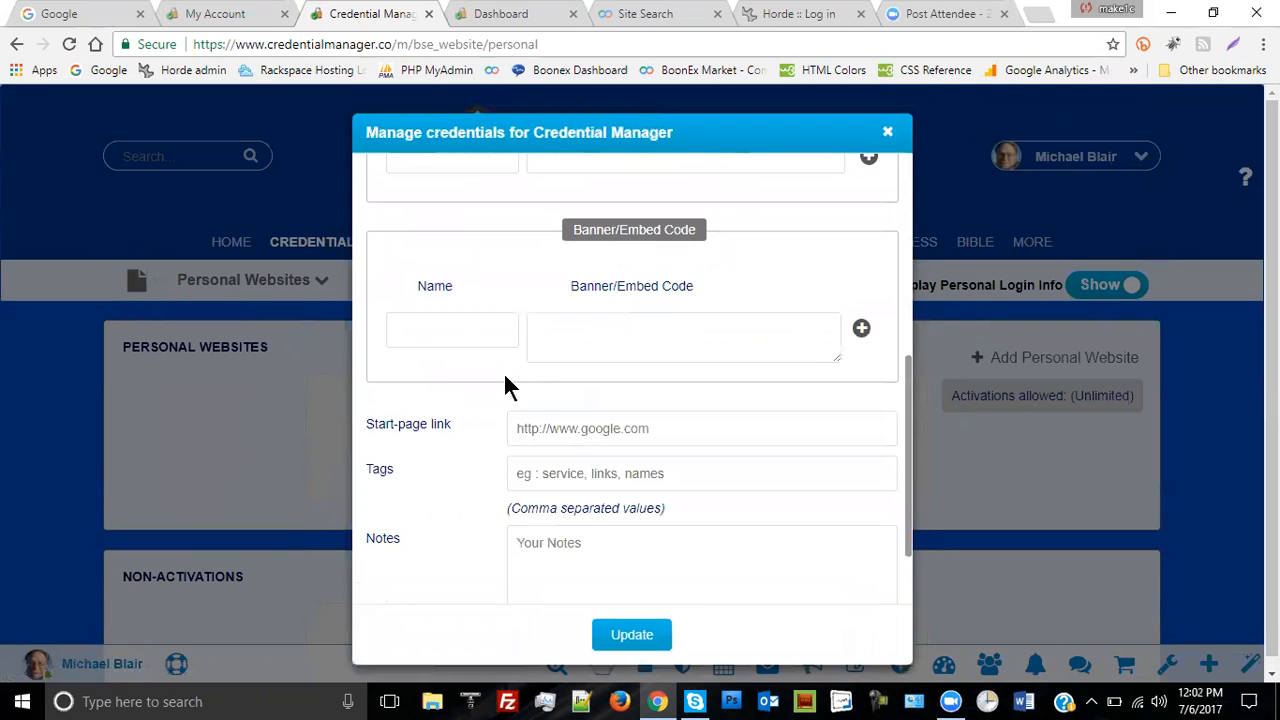
click(408, 332)
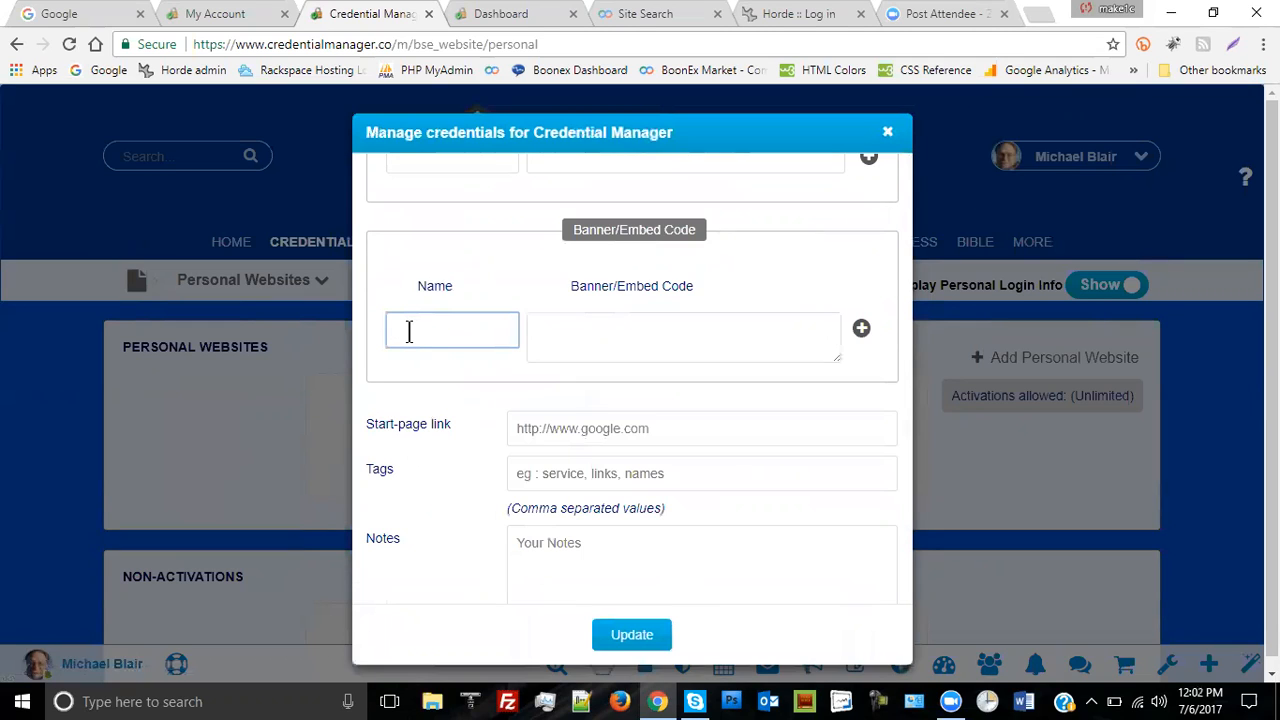
text(What is your mother)
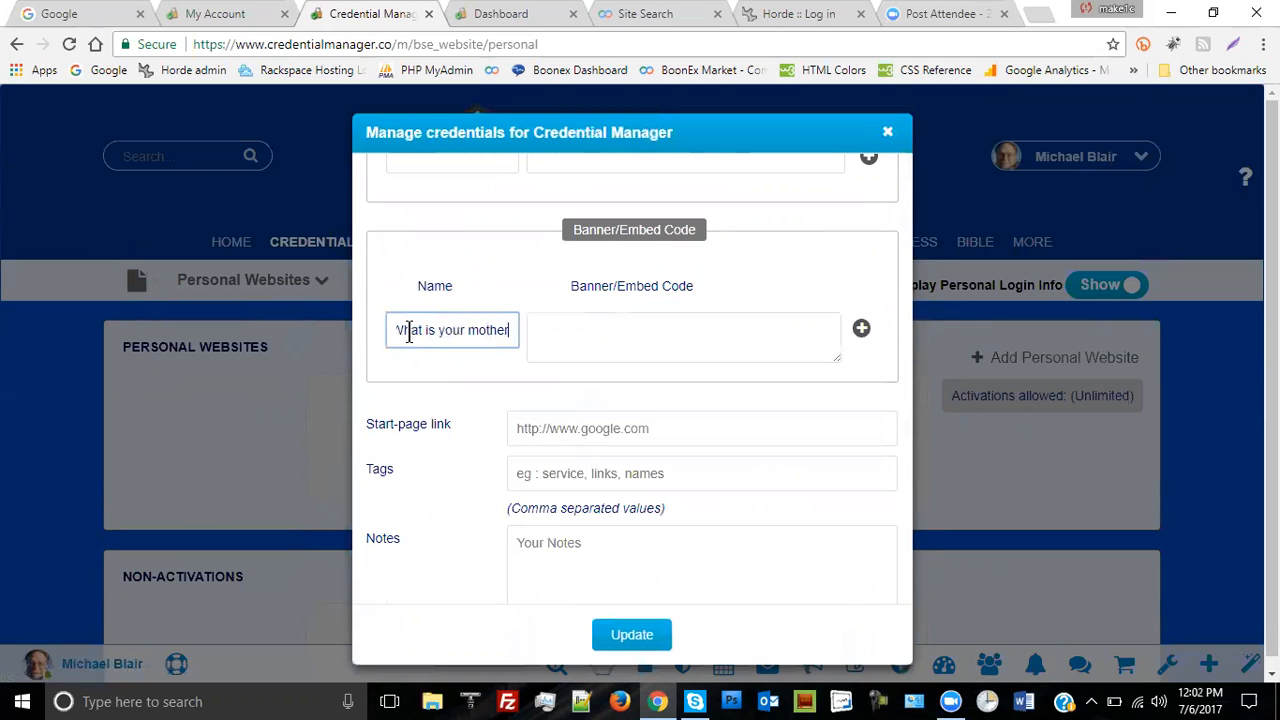
text(s ma)
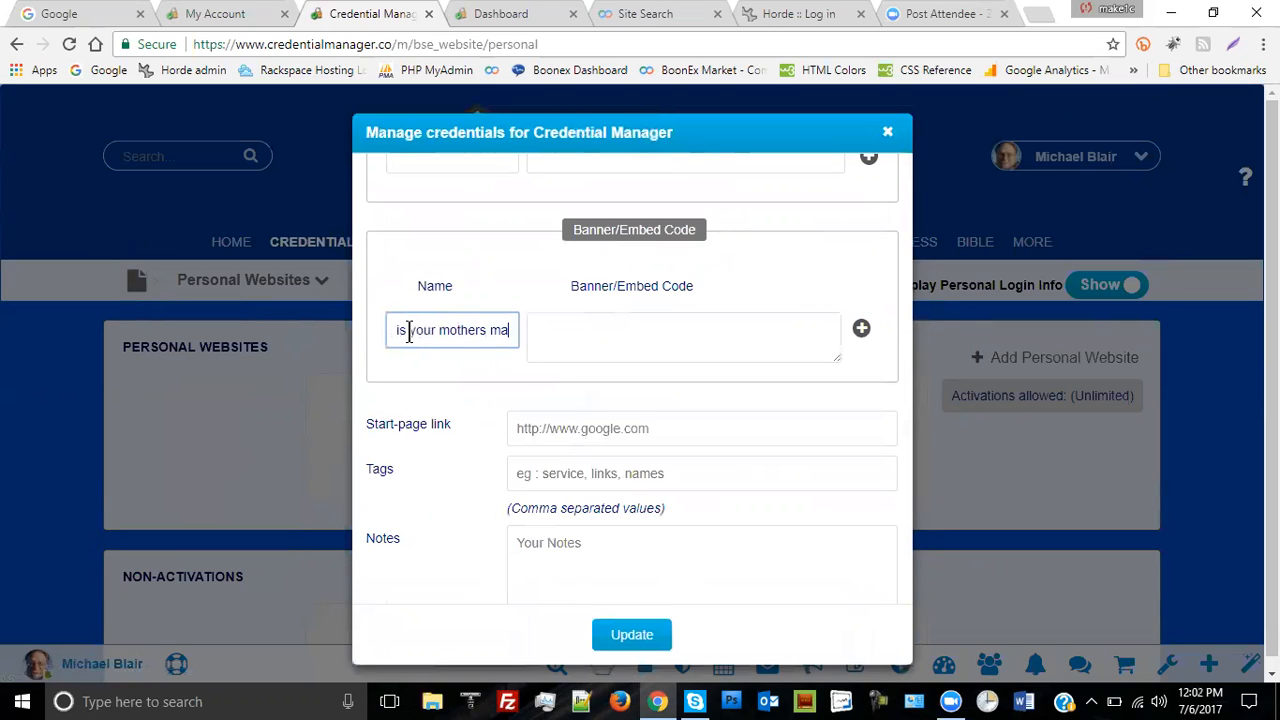
text(iden )
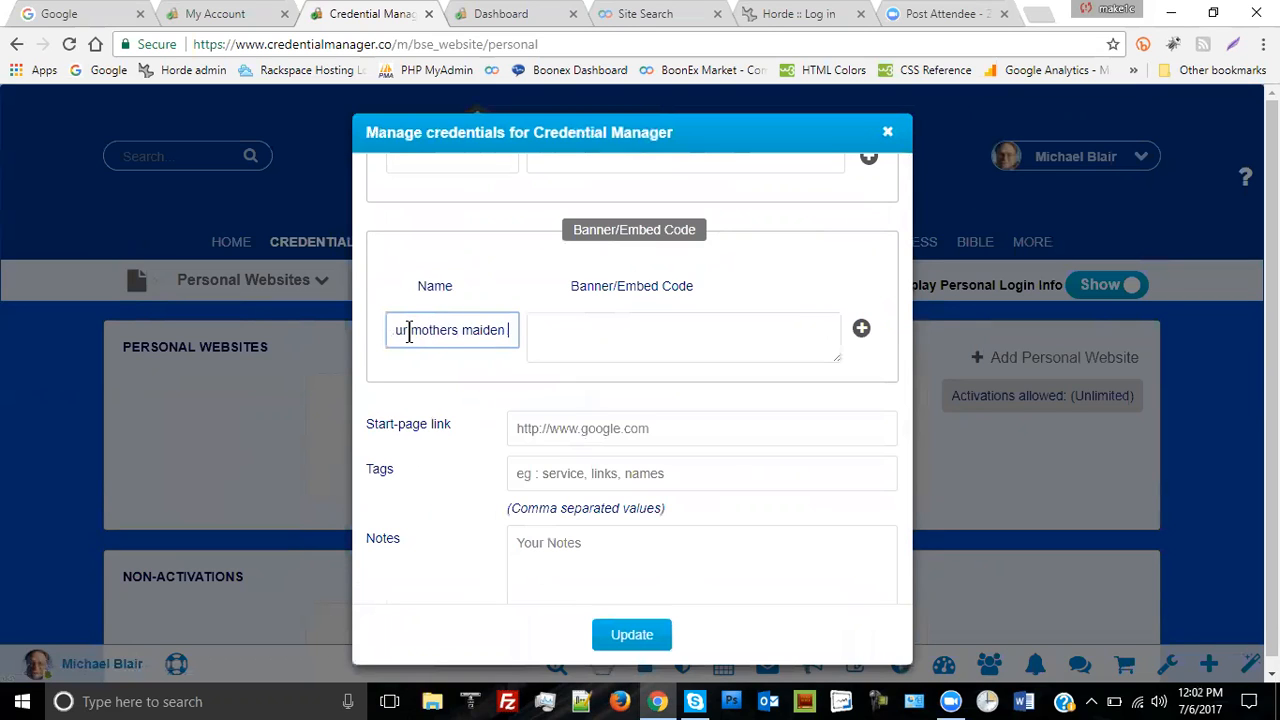
text(name)
click(596, 328)
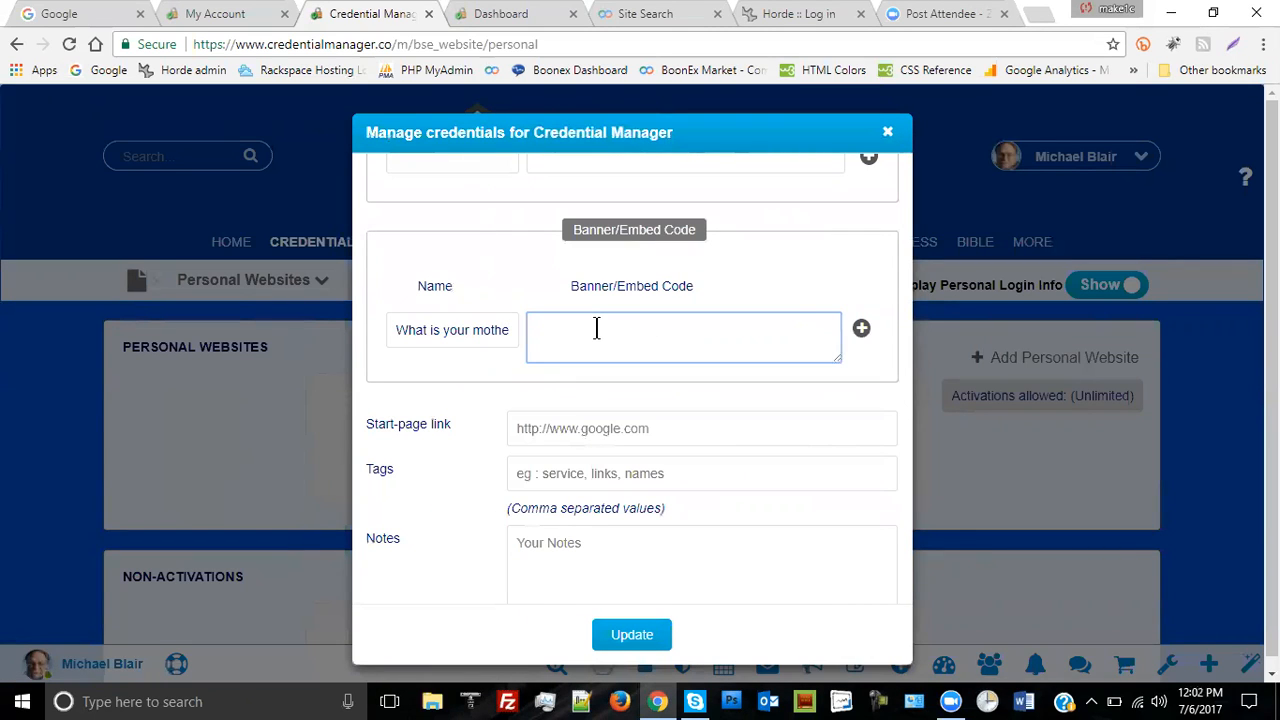
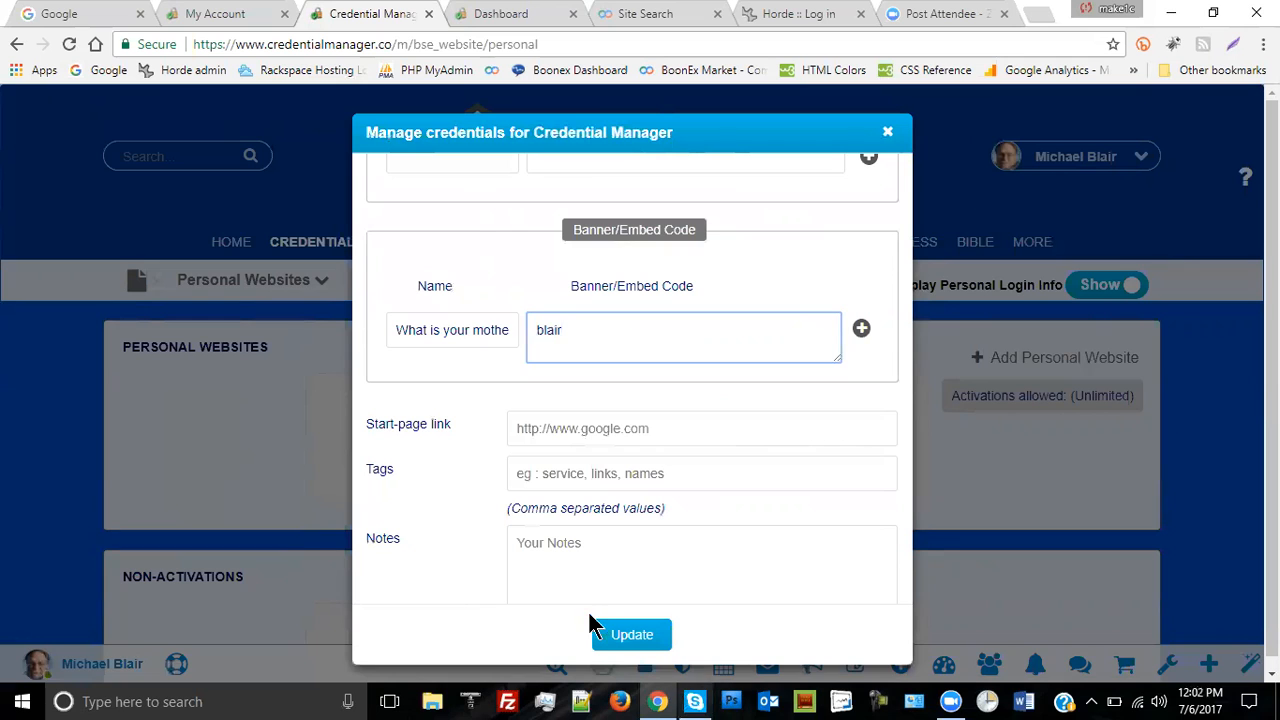
click(632, 636)
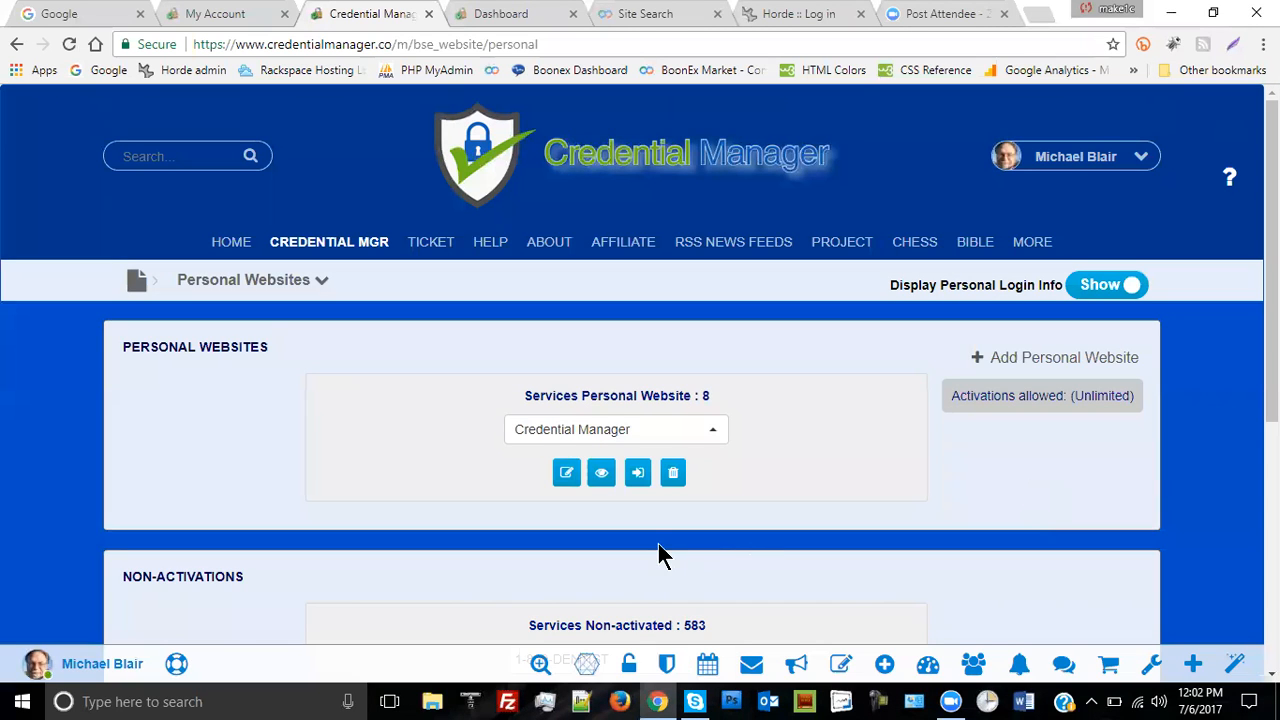
- Display the saved Credential Manager record to confirm the maiden-name question and its answer
click(600, 476)
scroll(818, 312, down, 3)
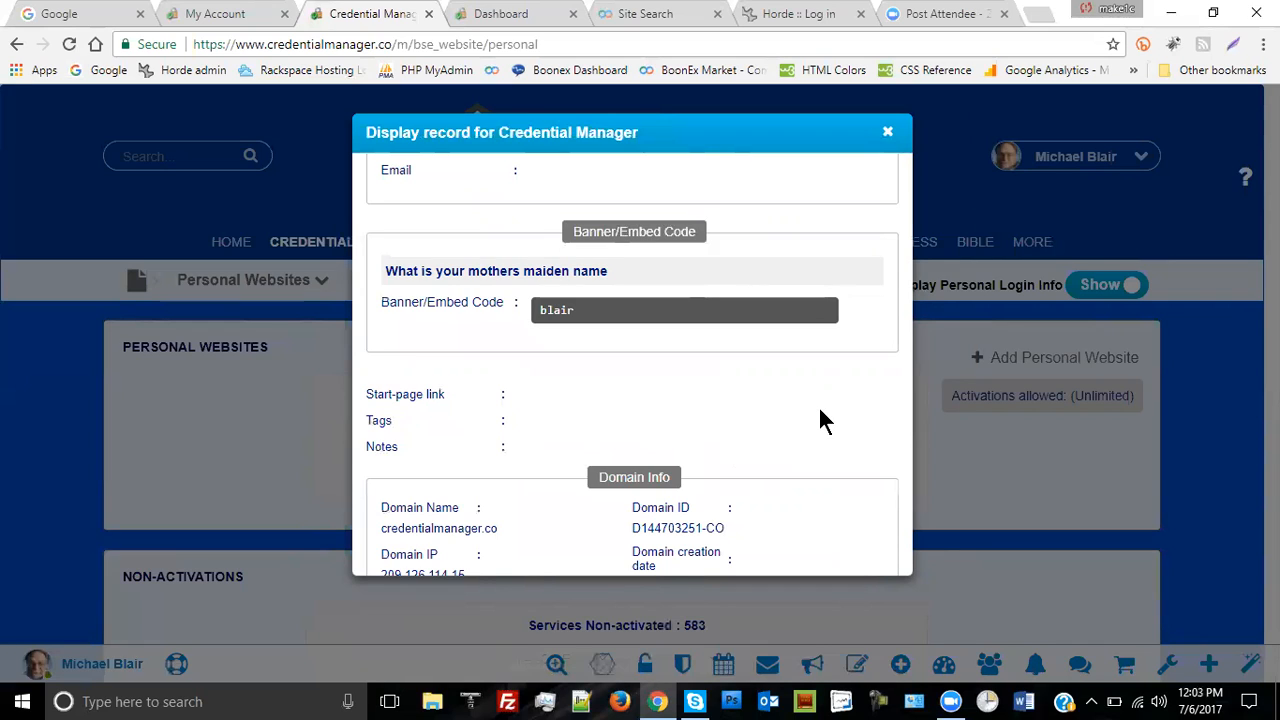
scroll(818, 405, up, 1)
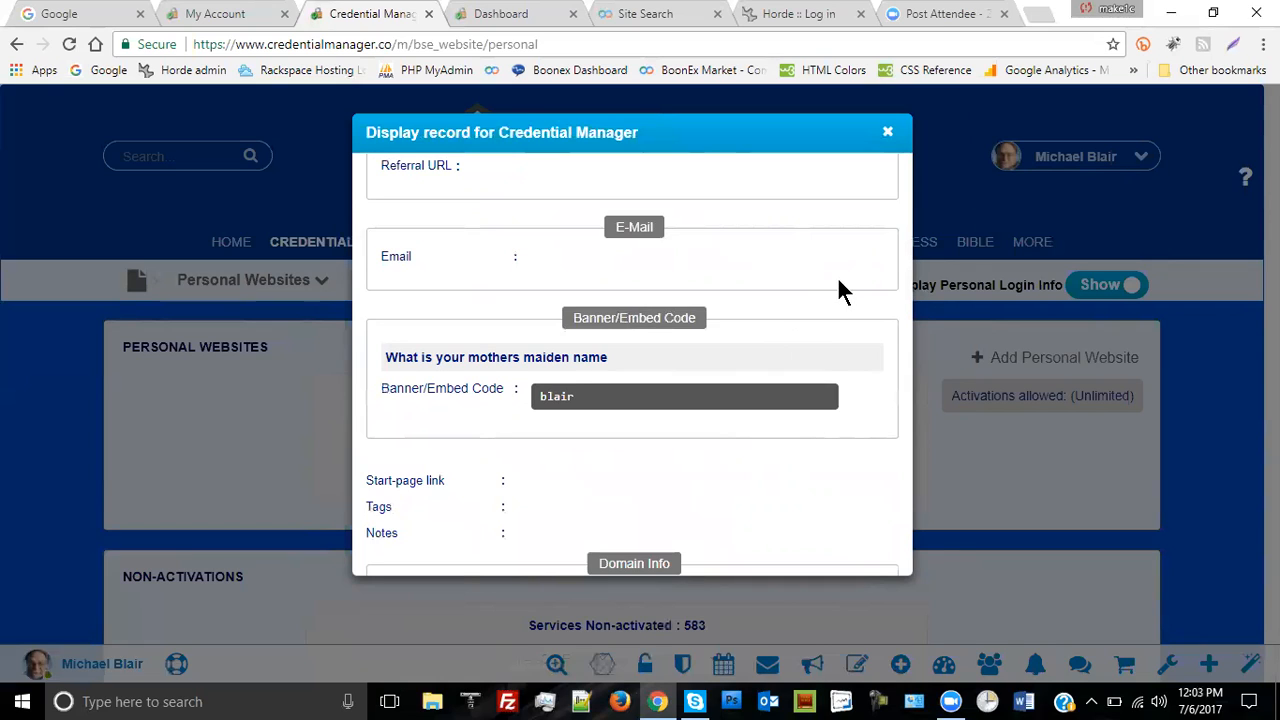
- Close the Display record dialog to return to the Personal Websites list
click(889, 136)
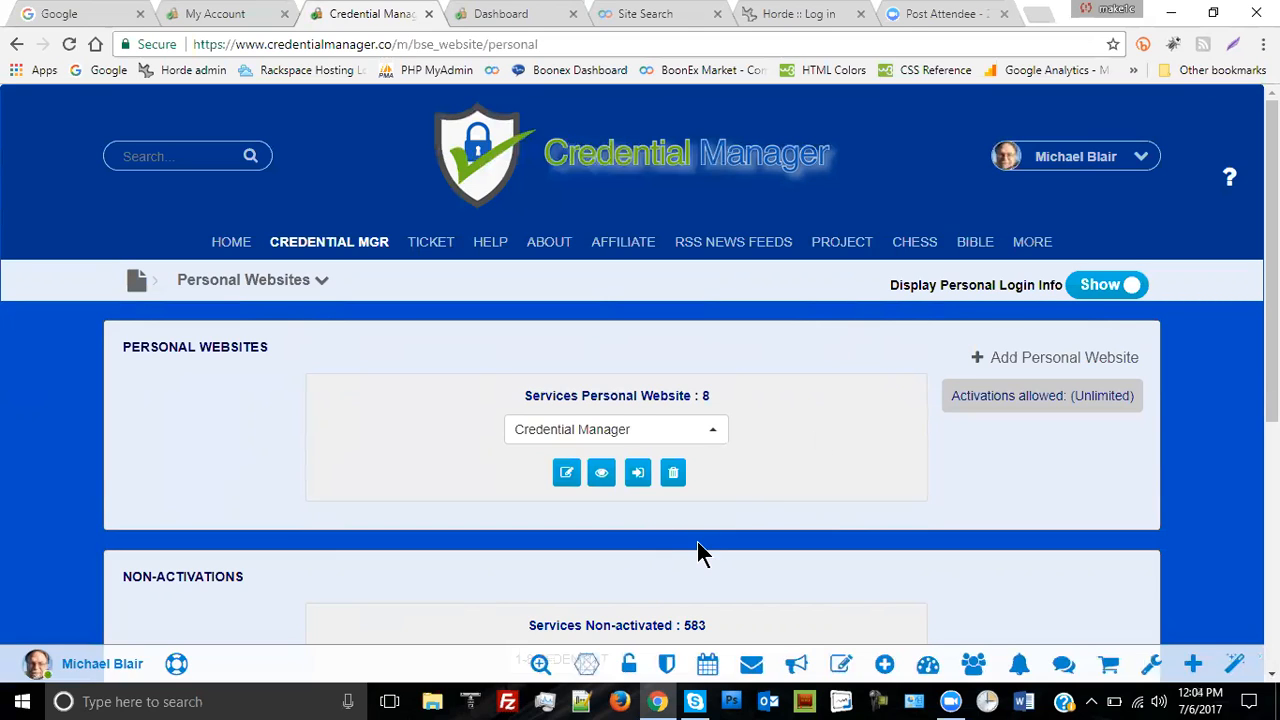
- Launch the stored login on the webmail sign-in page, close it, and begin adding a personal website
click(640, 474)
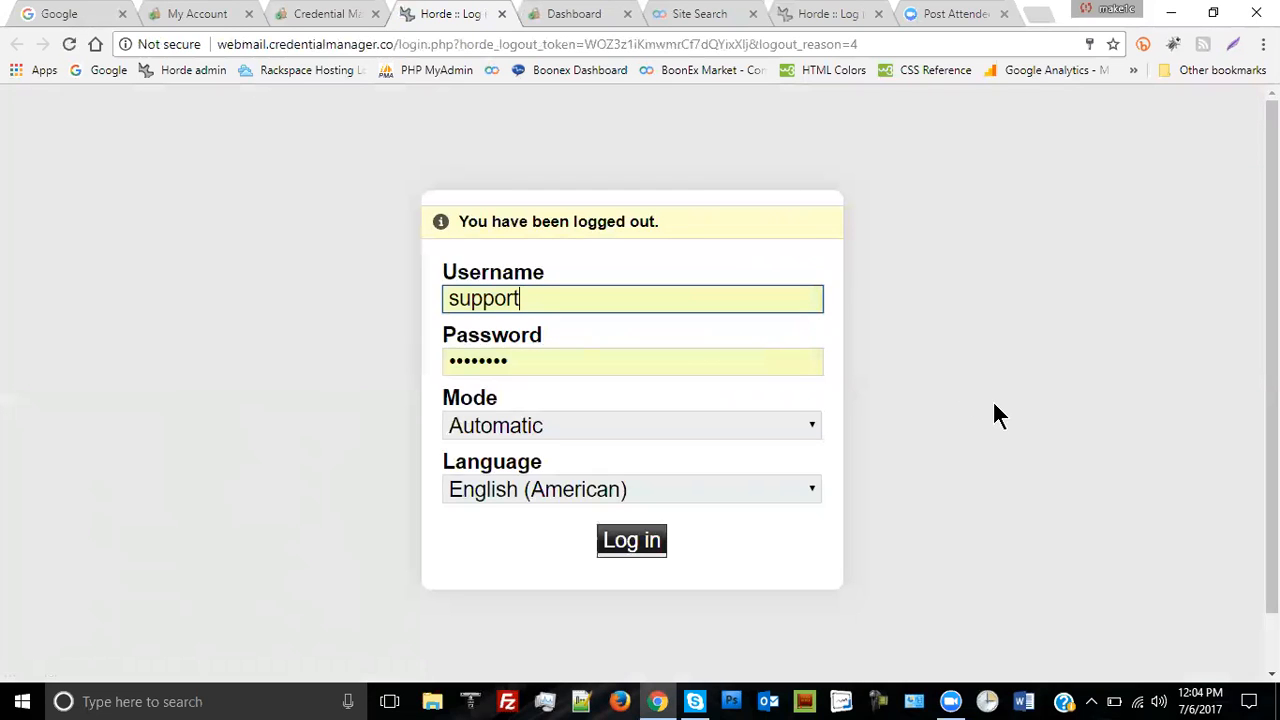
drag(423, 23, 1034, 23)
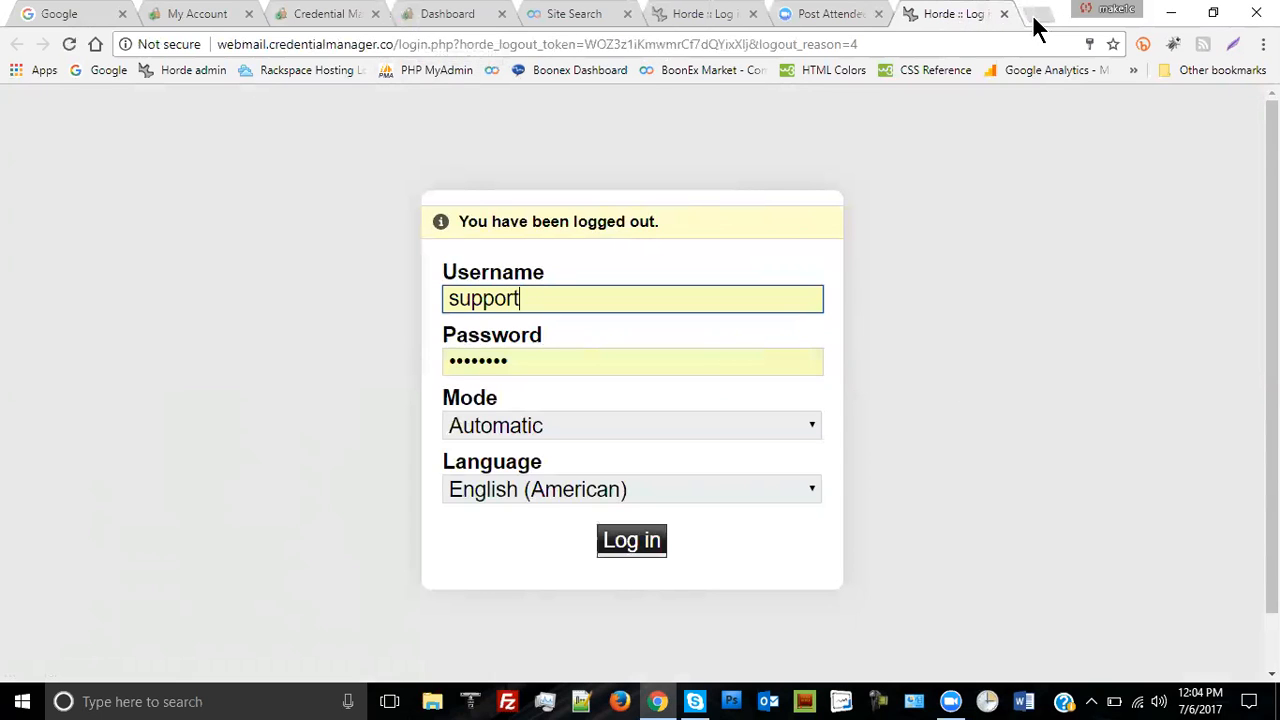
click(1004, 14)
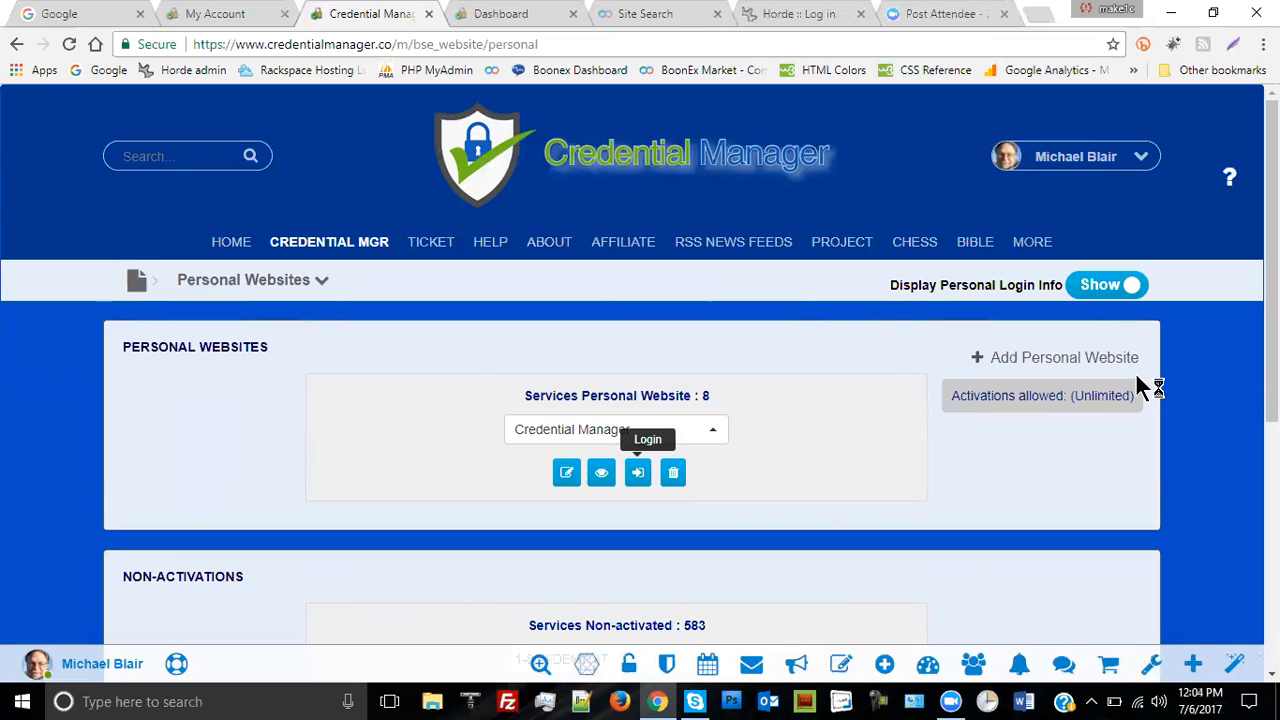
click(711, 430)
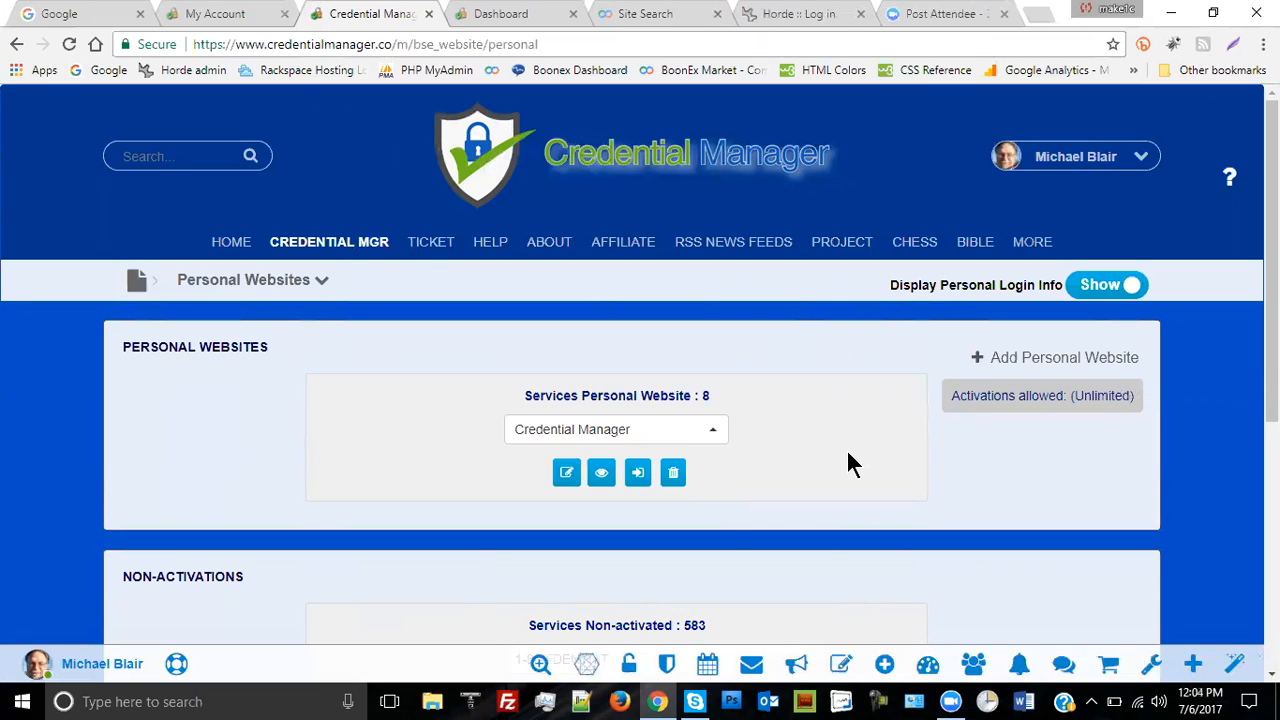
click(1045, 360)
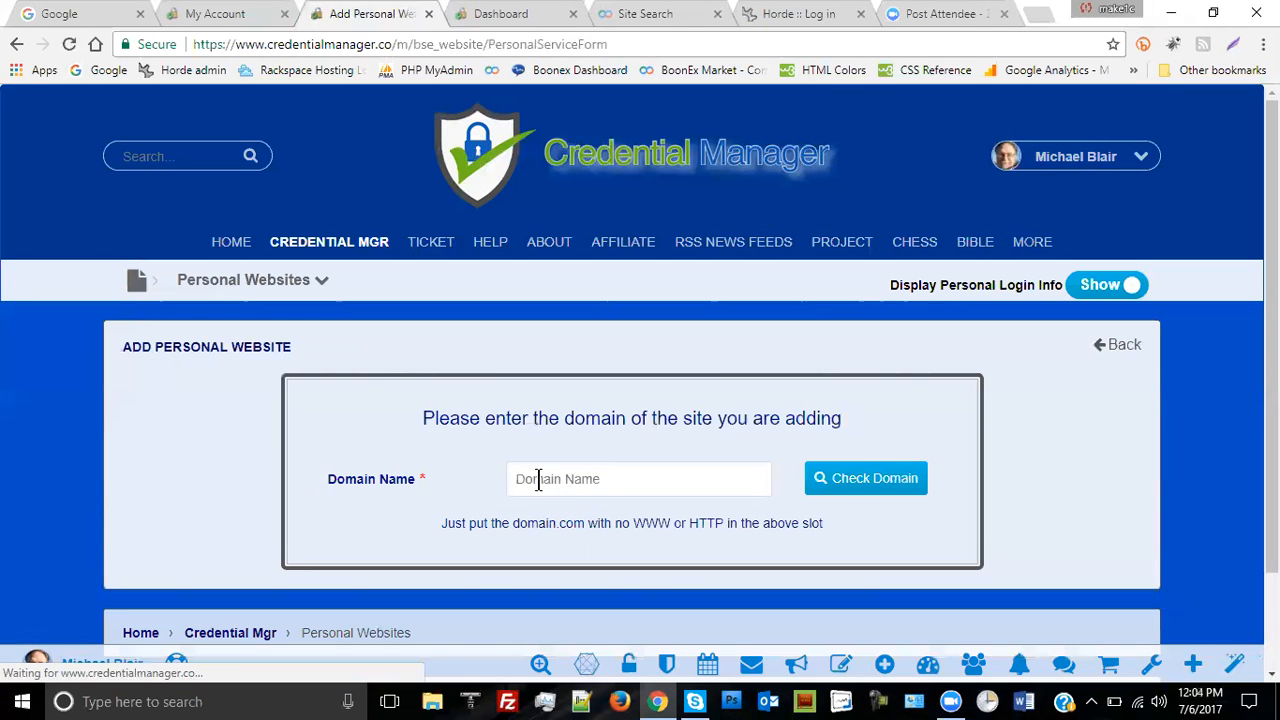
- Enter horde.com as the new personal website's domain name
click(540, 480)
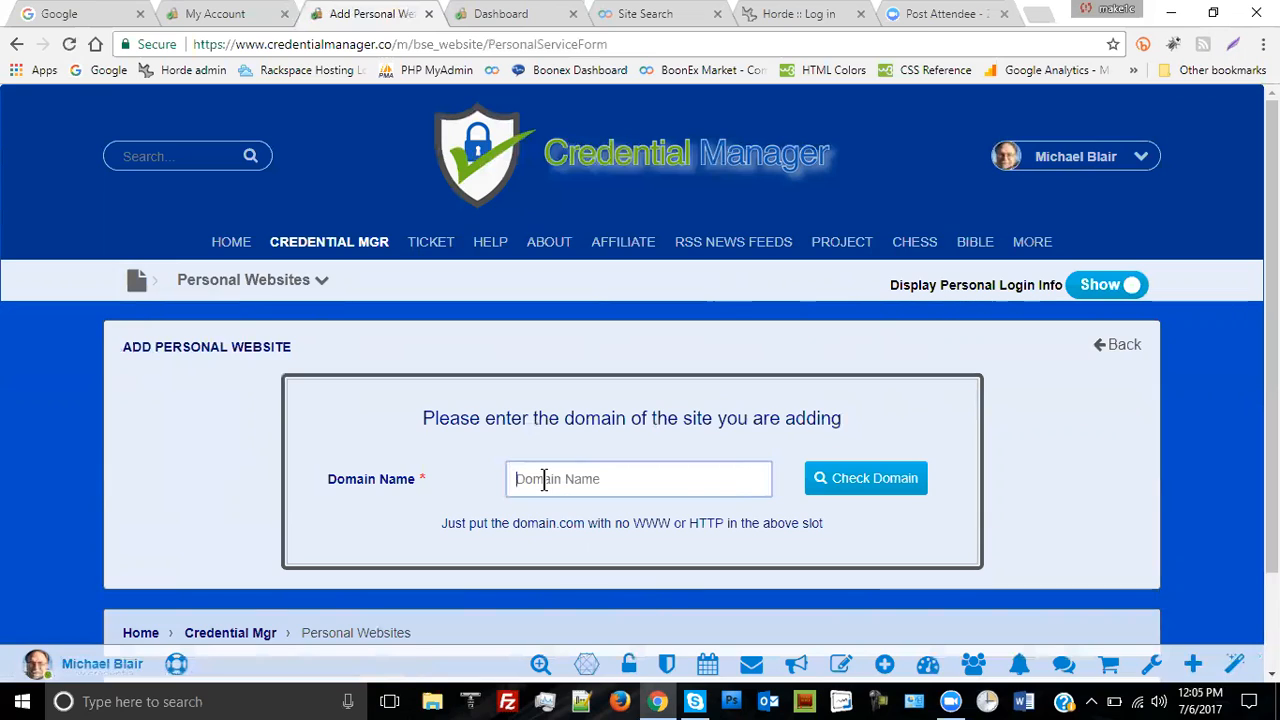
text(horde.com)
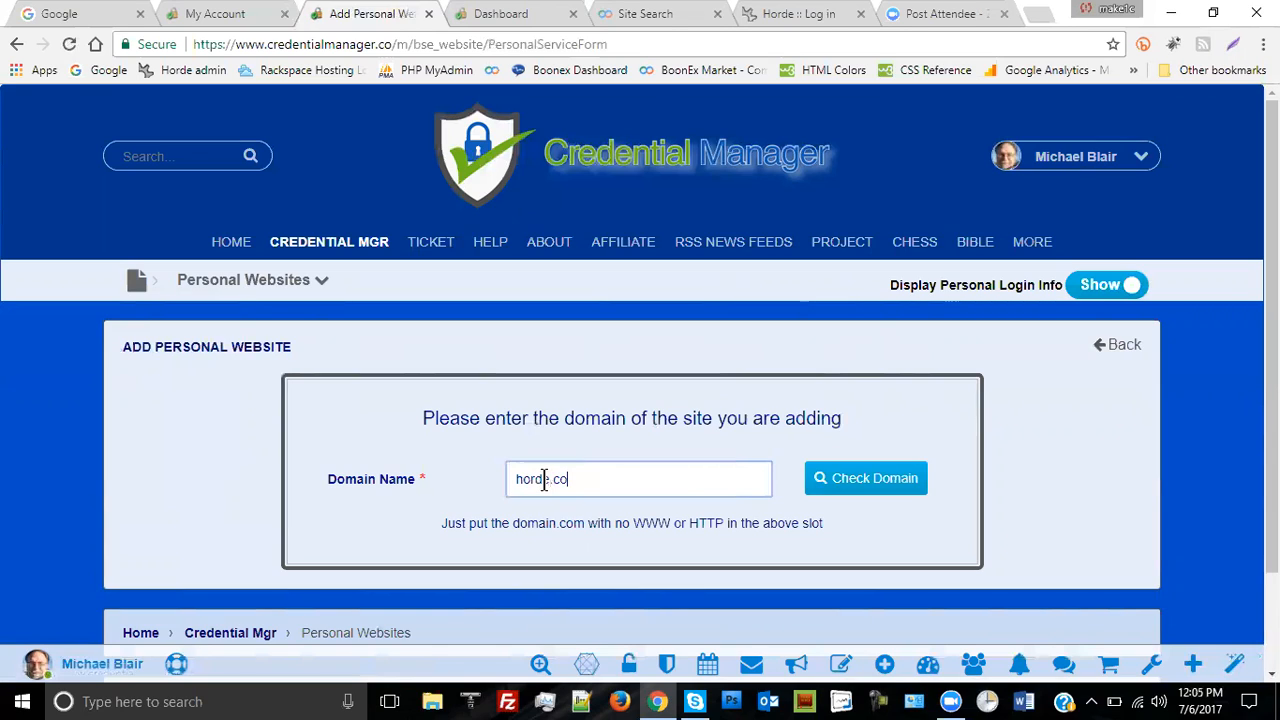
- Check the horde.com domain, name the service 'Horde email' and paste the webmail login-page link
click(876, 479)
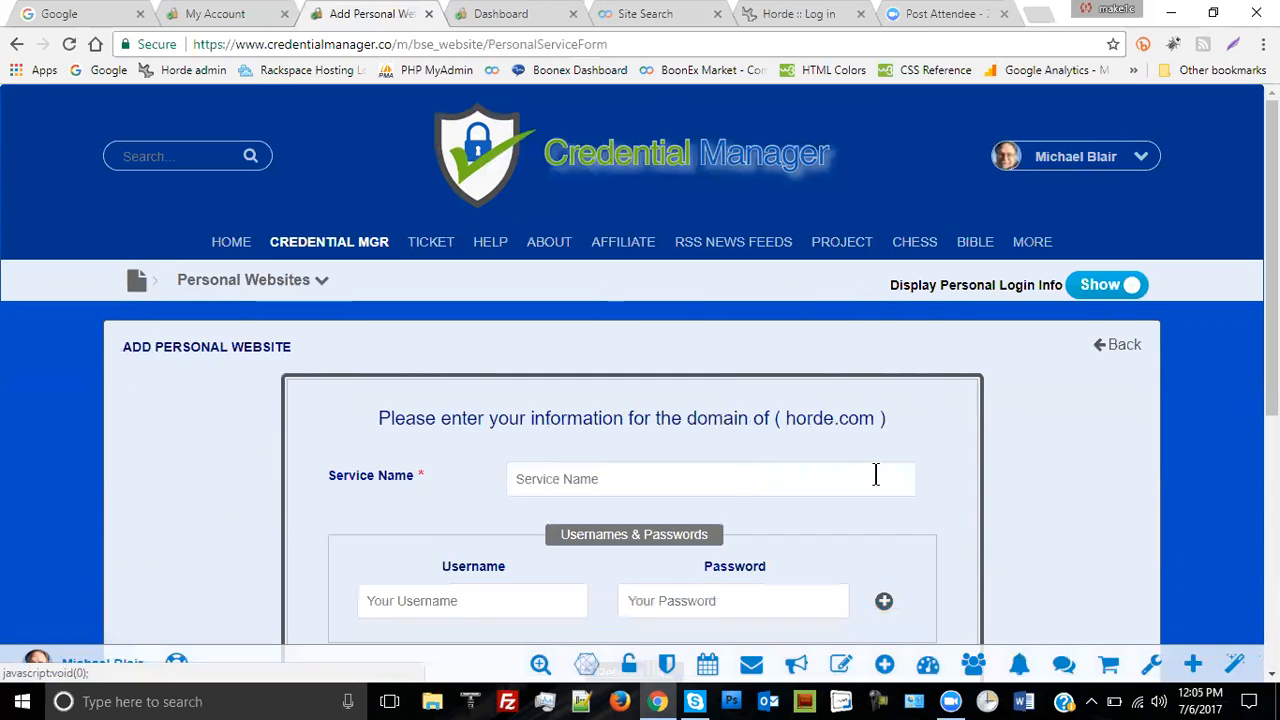
click(559, 480)
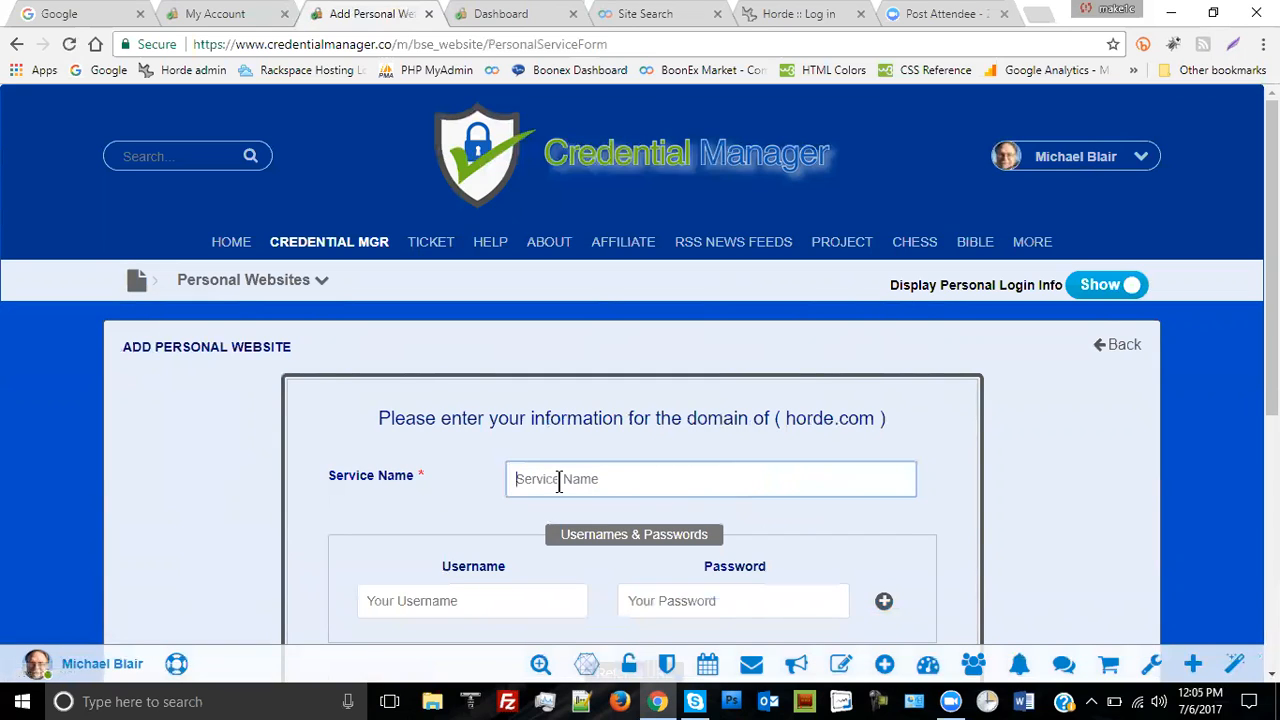
text(Horde email)
scroll(934, 440, down, 3)
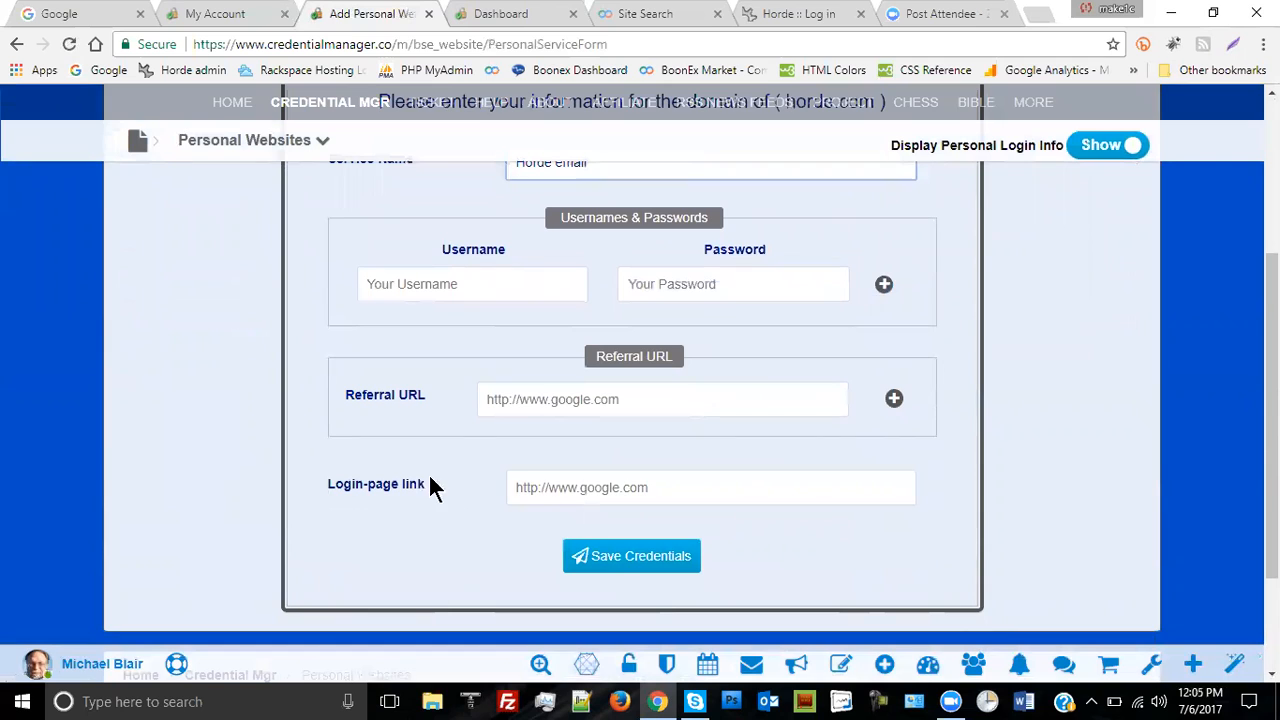
click(527, 487)
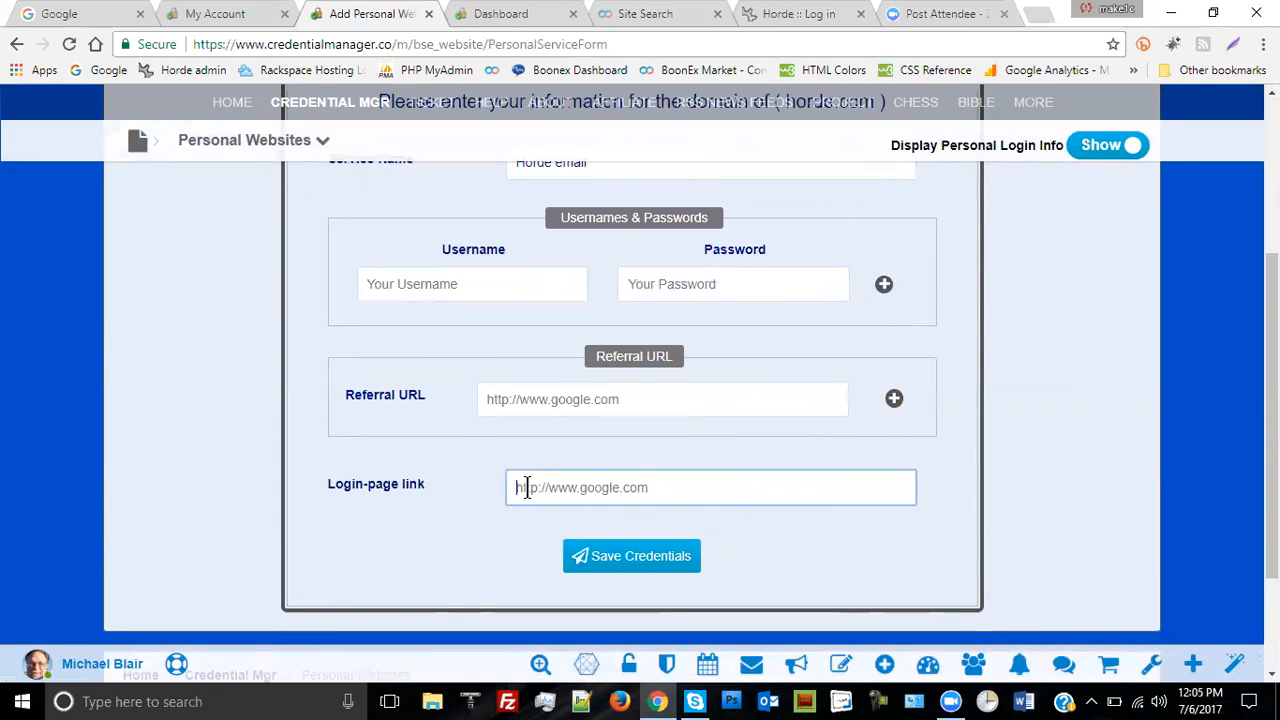
right_click(527, 487)
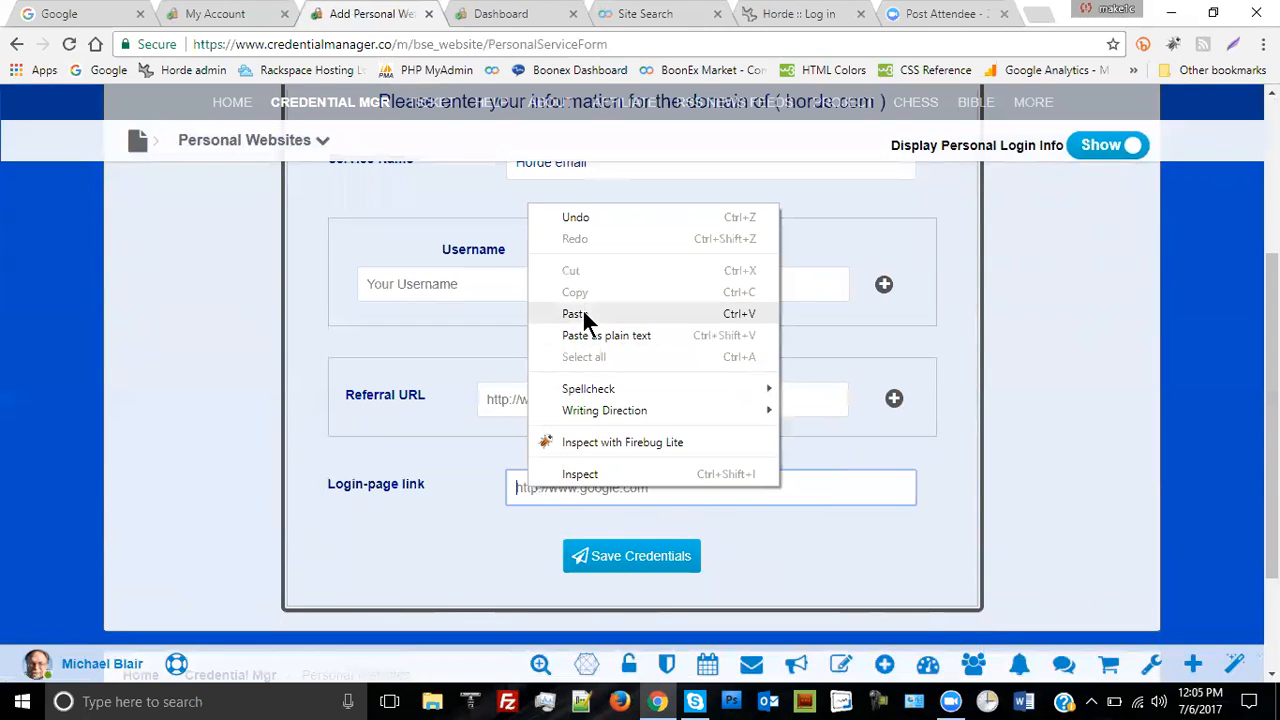
click(582, 314)
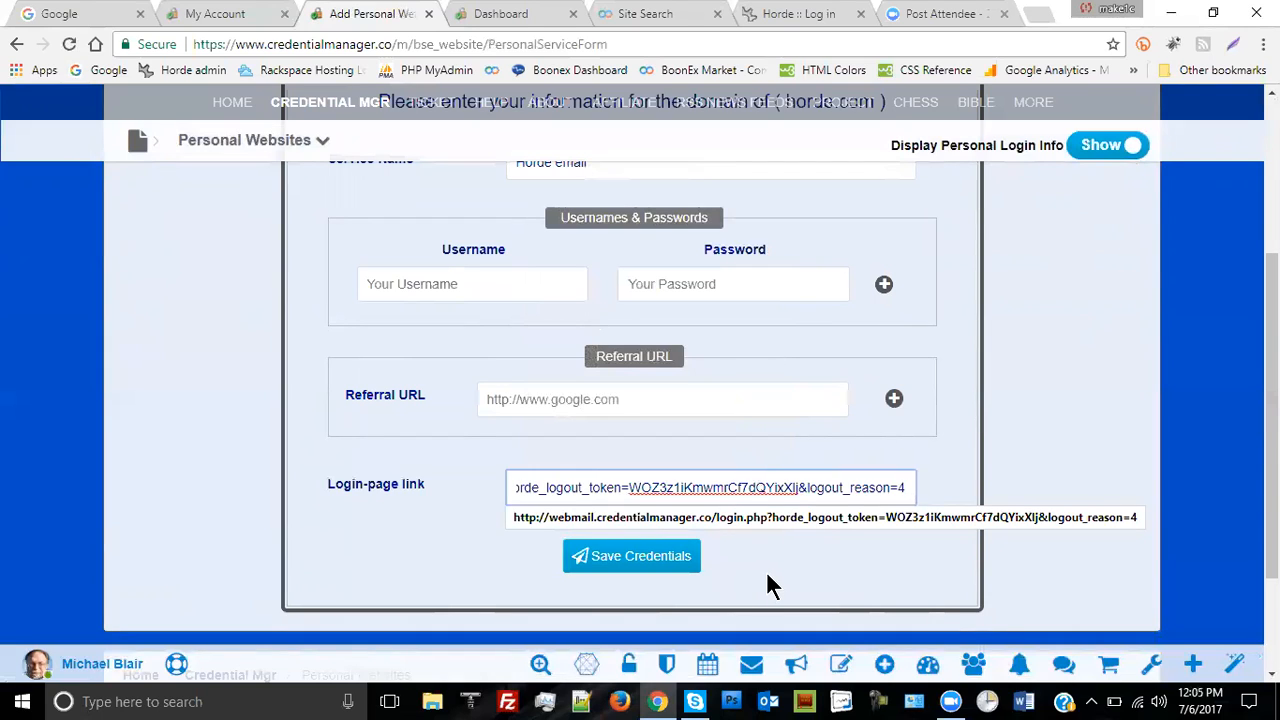
click(770, 560)
- Enter the Horde email username and password and save the credentials
click(440, 287)
text(user1)
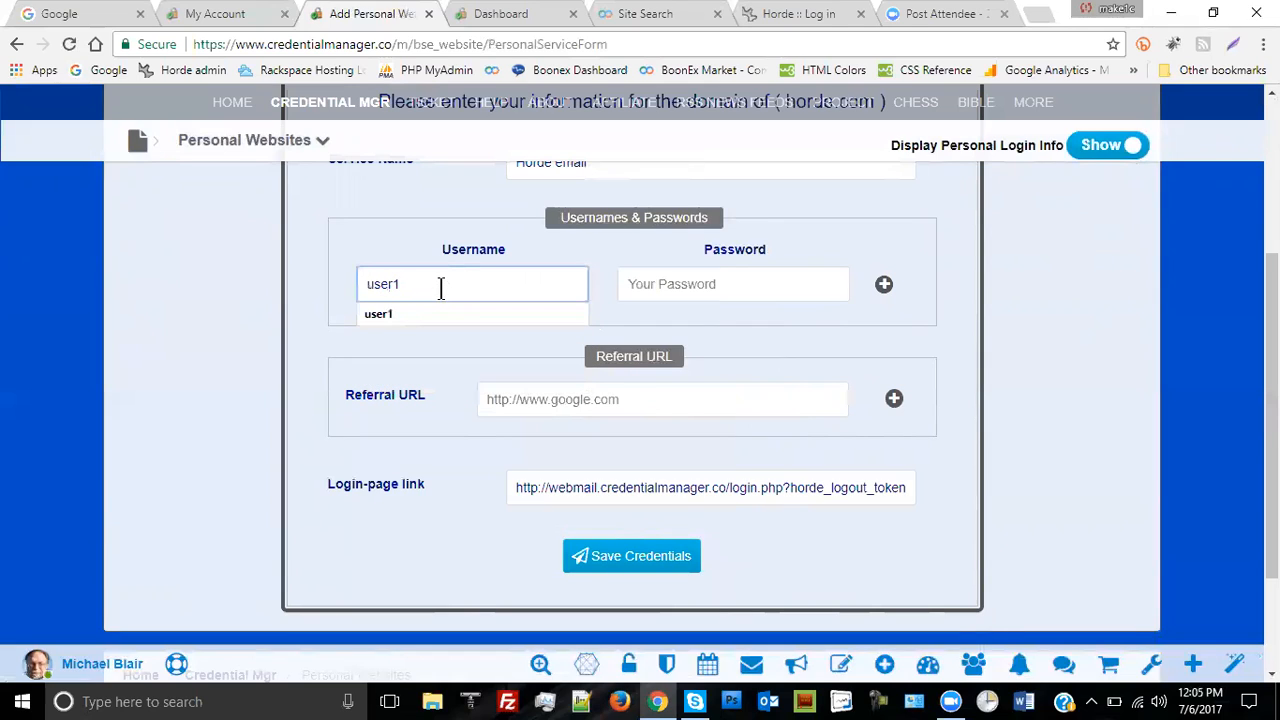
click(631, 285)
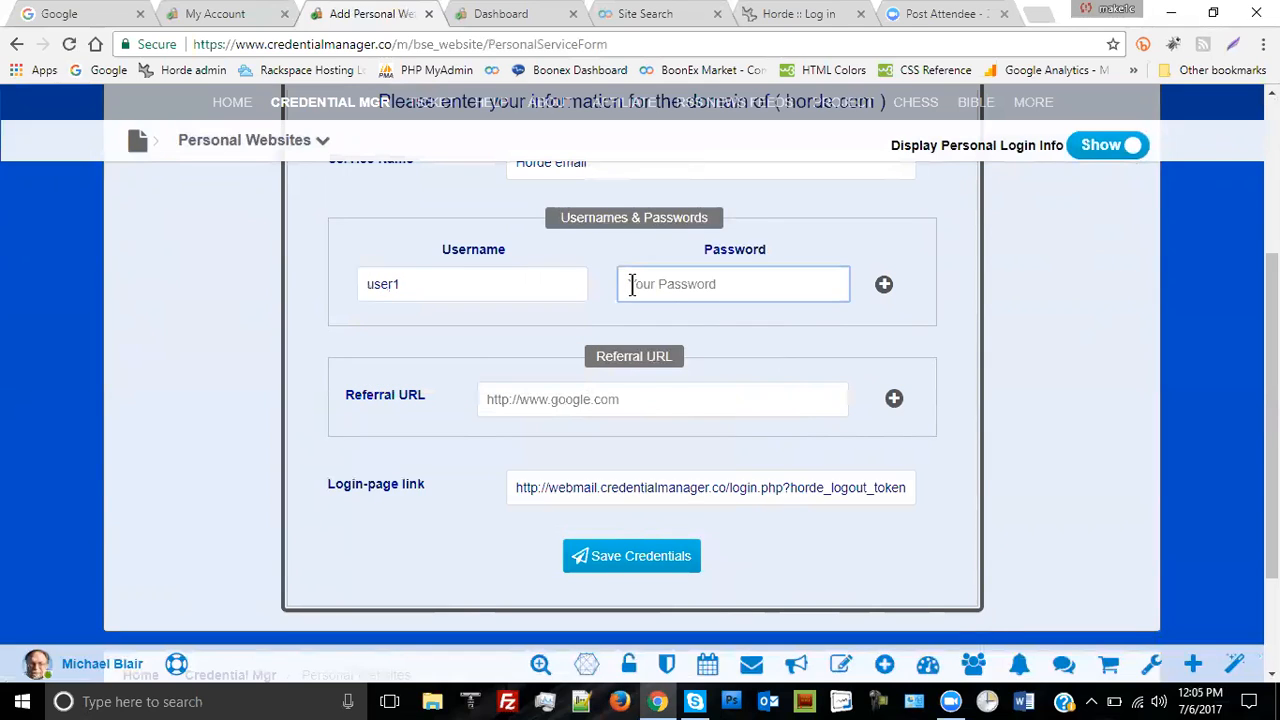
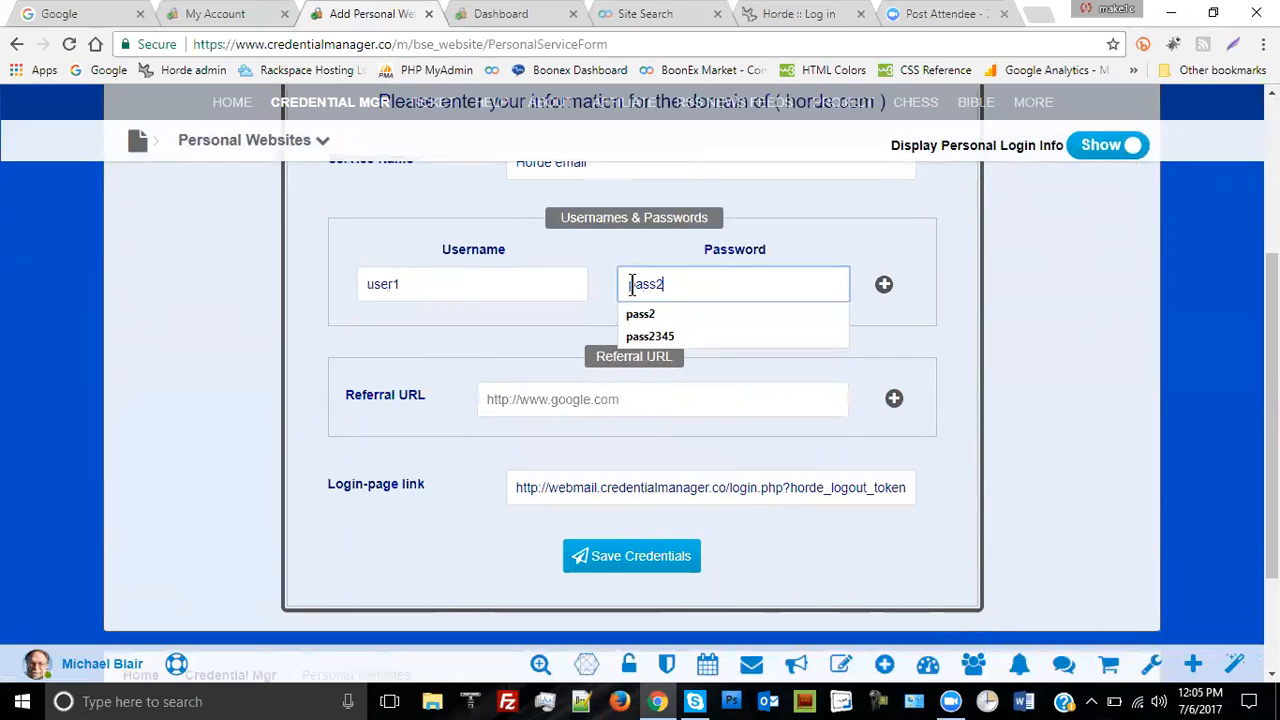
click(866, 547)
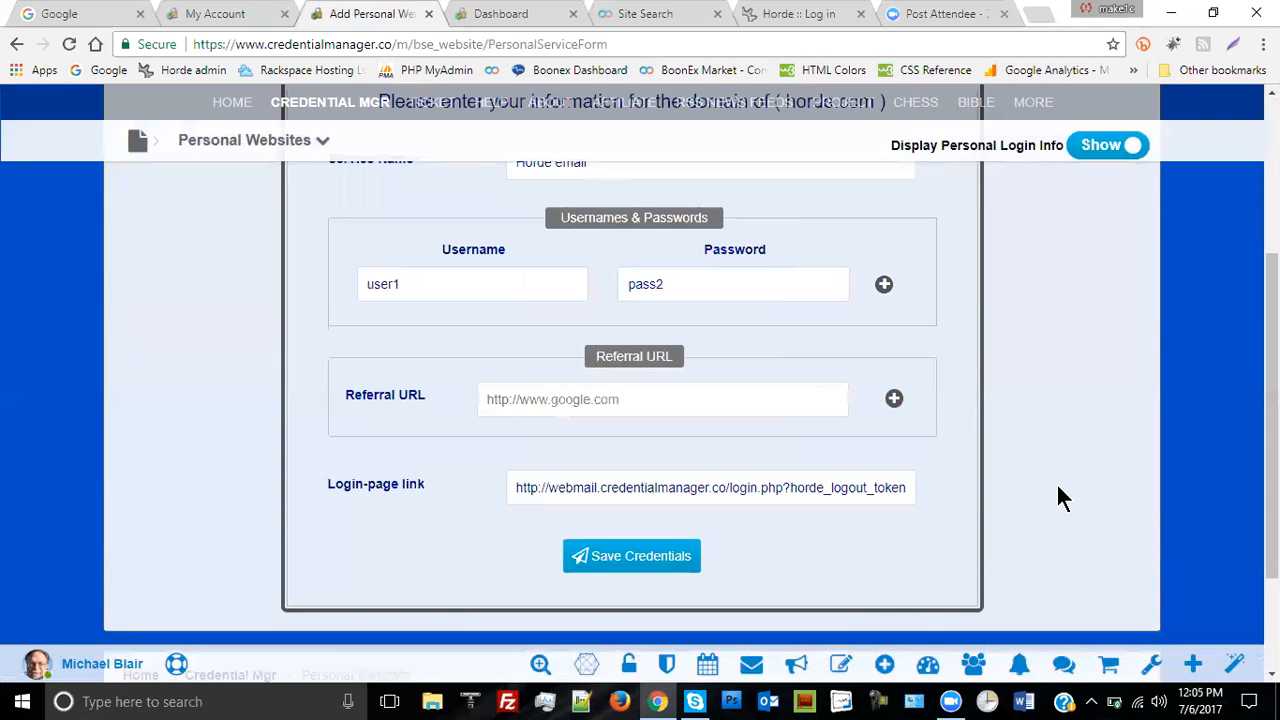
scroll(1000, 500, down, 1)
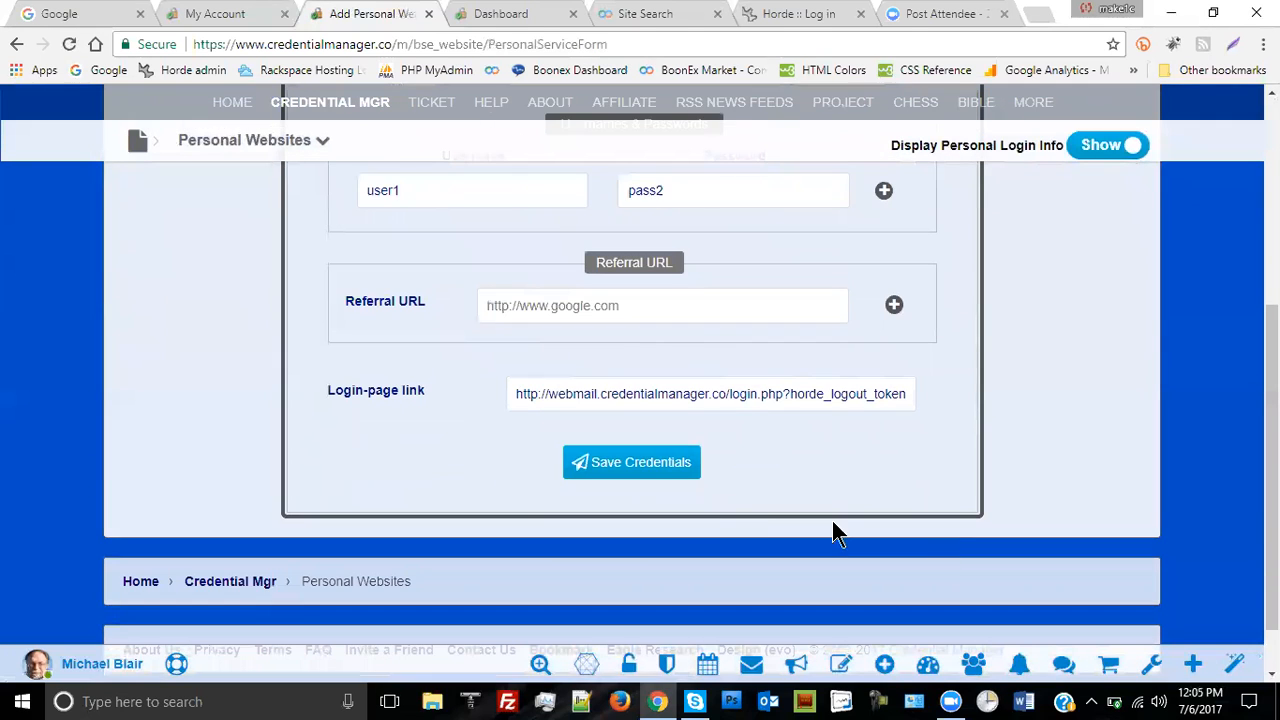
click(648, 466)
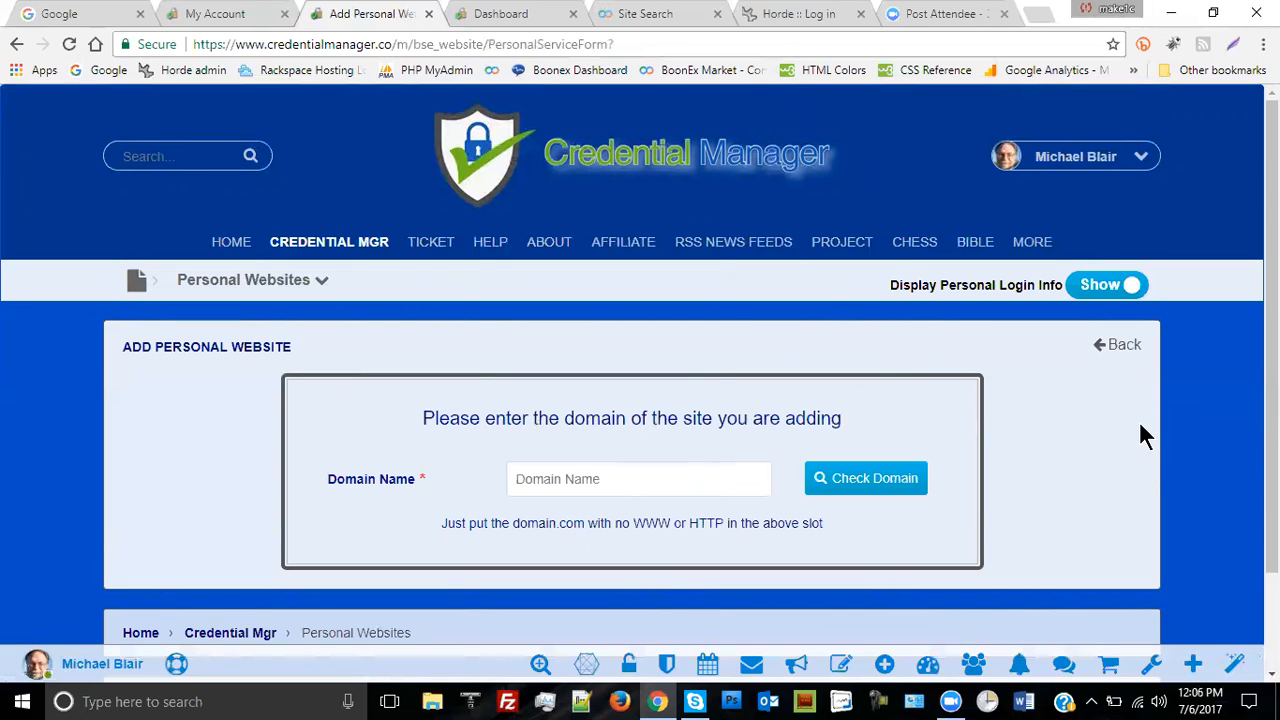
- Go back to the Personal Websites overview through the credential sections dropdown
click(324, 285)
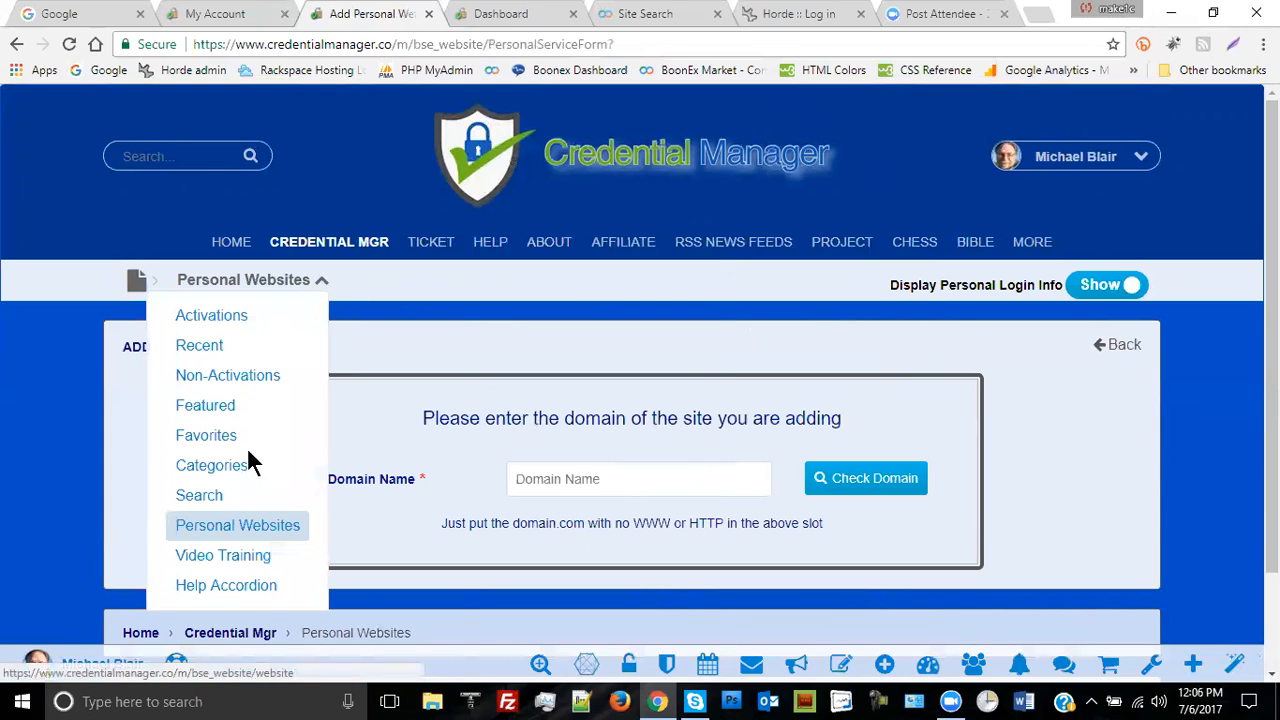
click(241, 533)
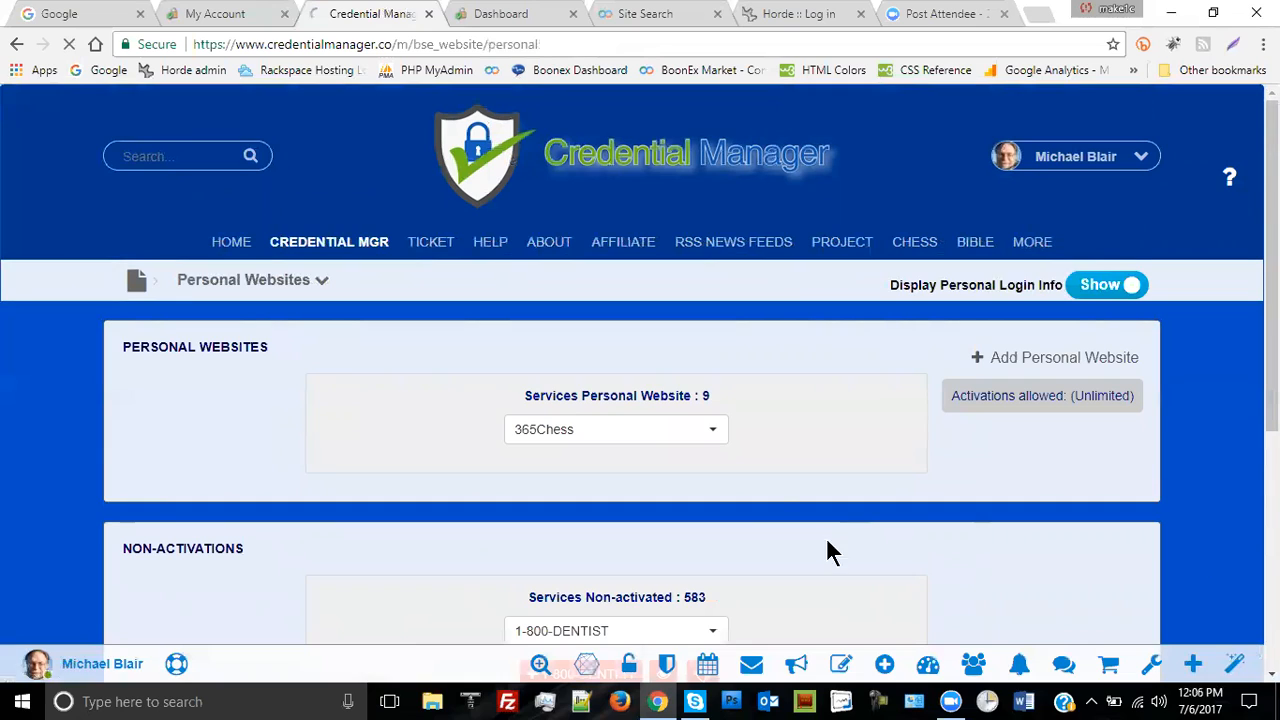
- Select the Credential Manager entry and delete it, confirming the alert
click(714, 438)
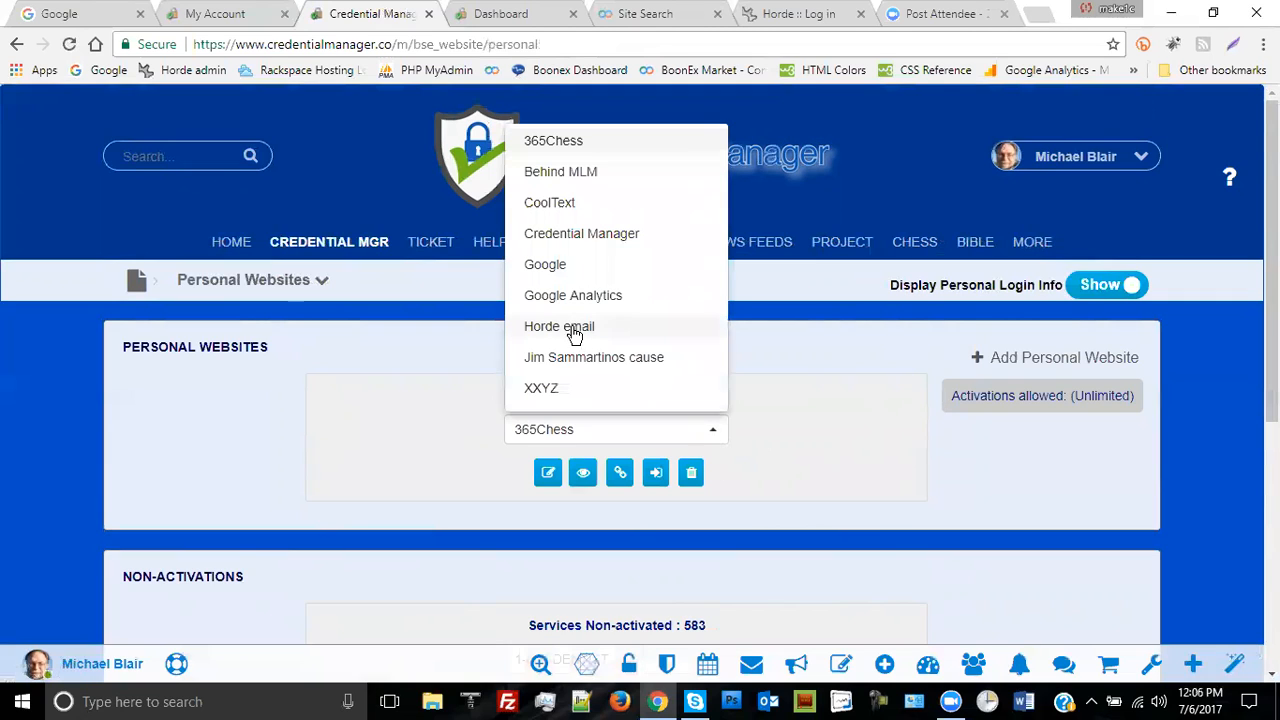
click(588, 234)
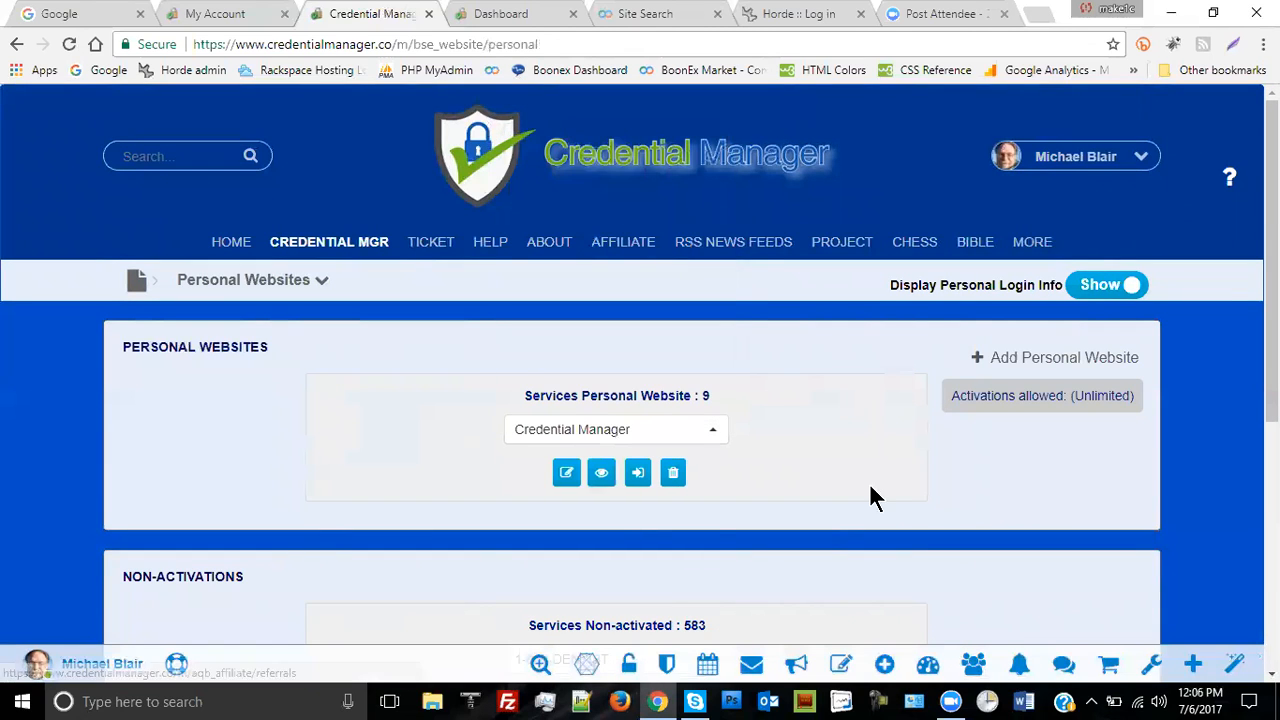
click(674, 474)
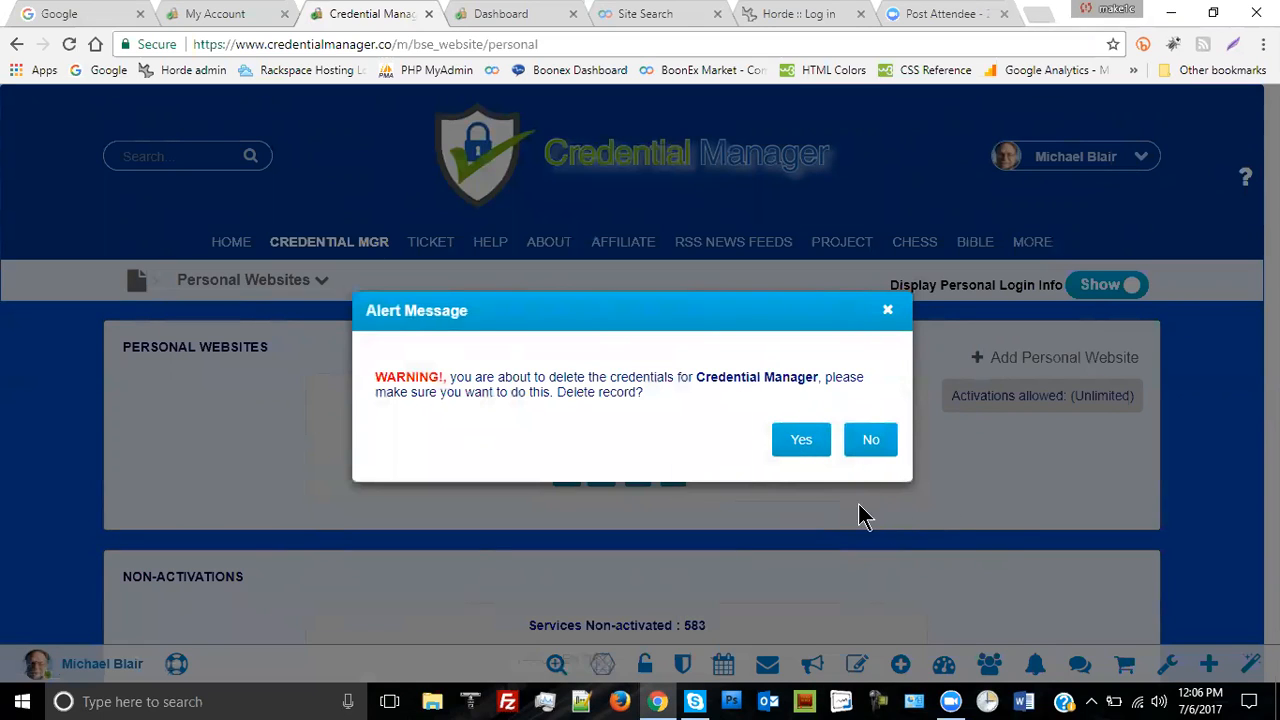
click(812, 448)
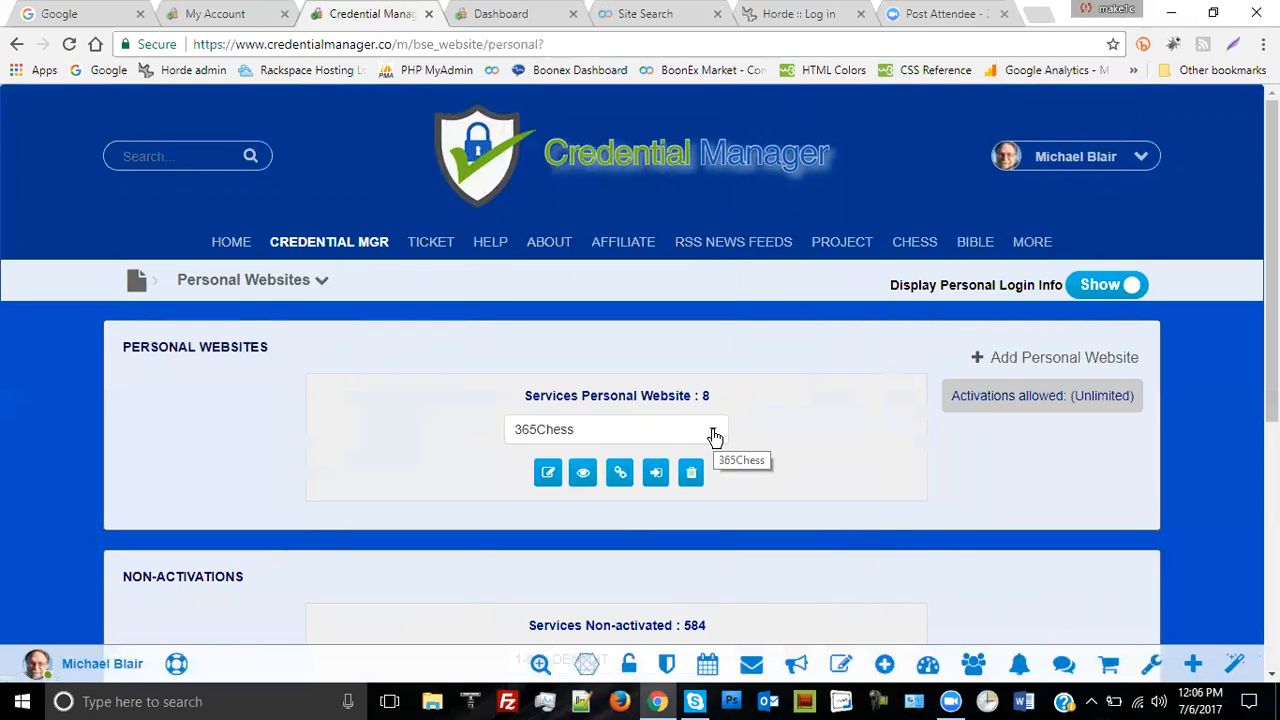
click(714, 437)
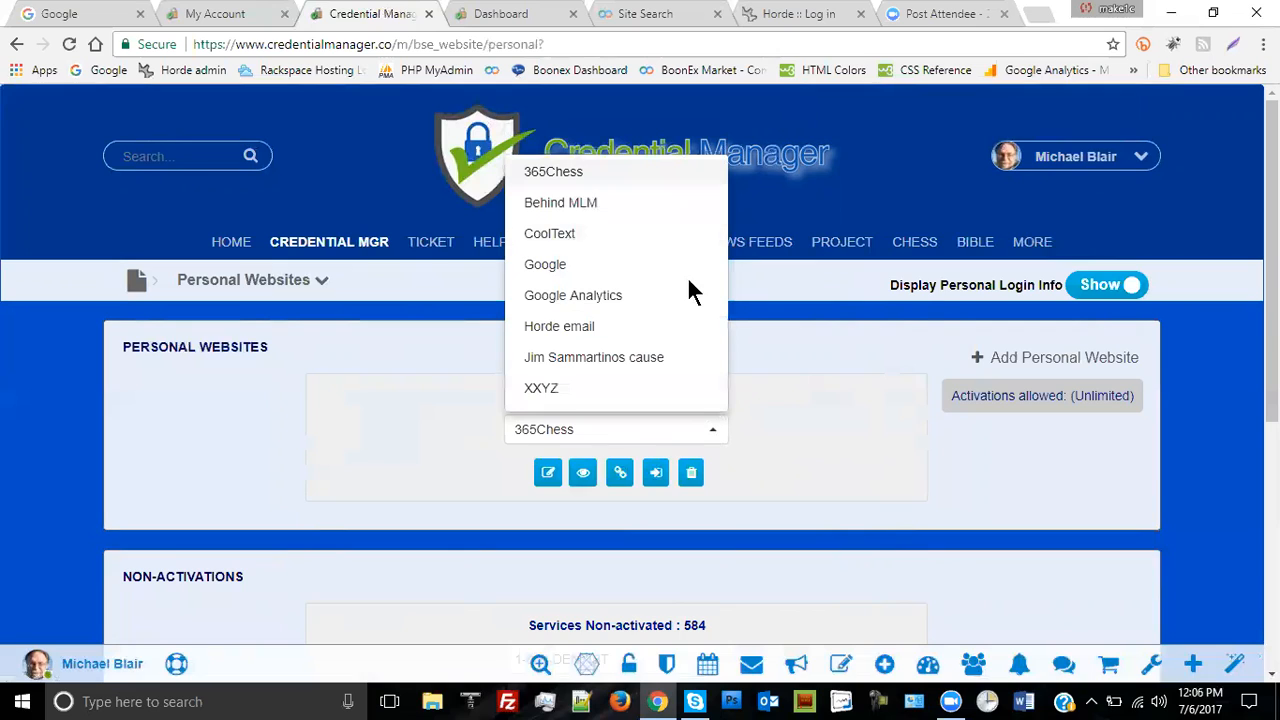
- Select Horde email from the saved personal websites list
click(559, 327)
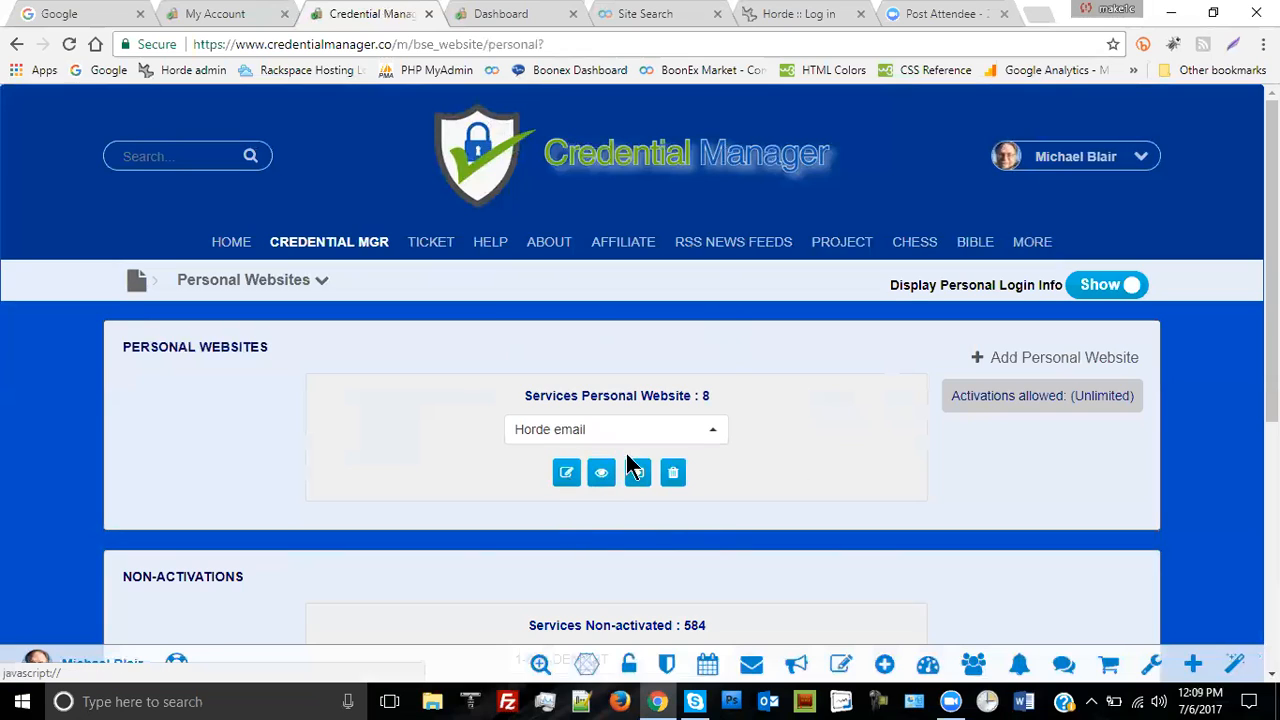
- Open the Horde email credentials editor and scroll through its login, referral, e-mail and embed-code sections
click(566, 475)
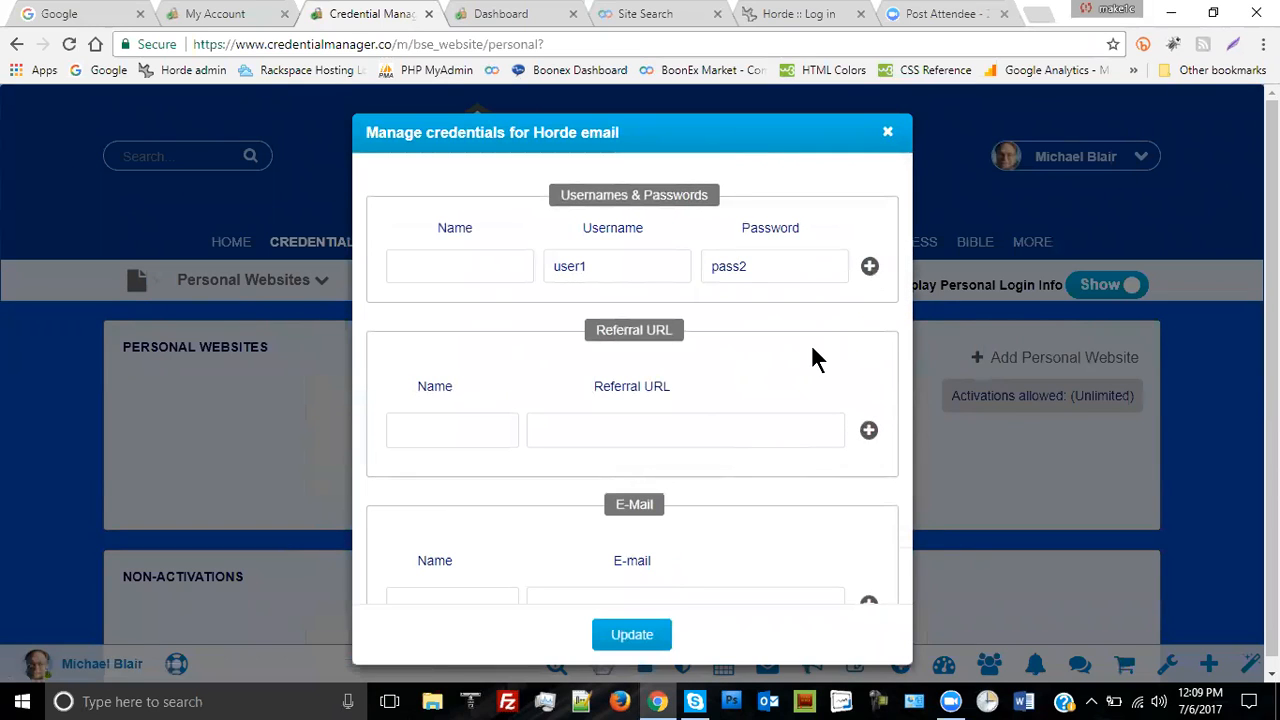
scroll(811, 360, down, 2)
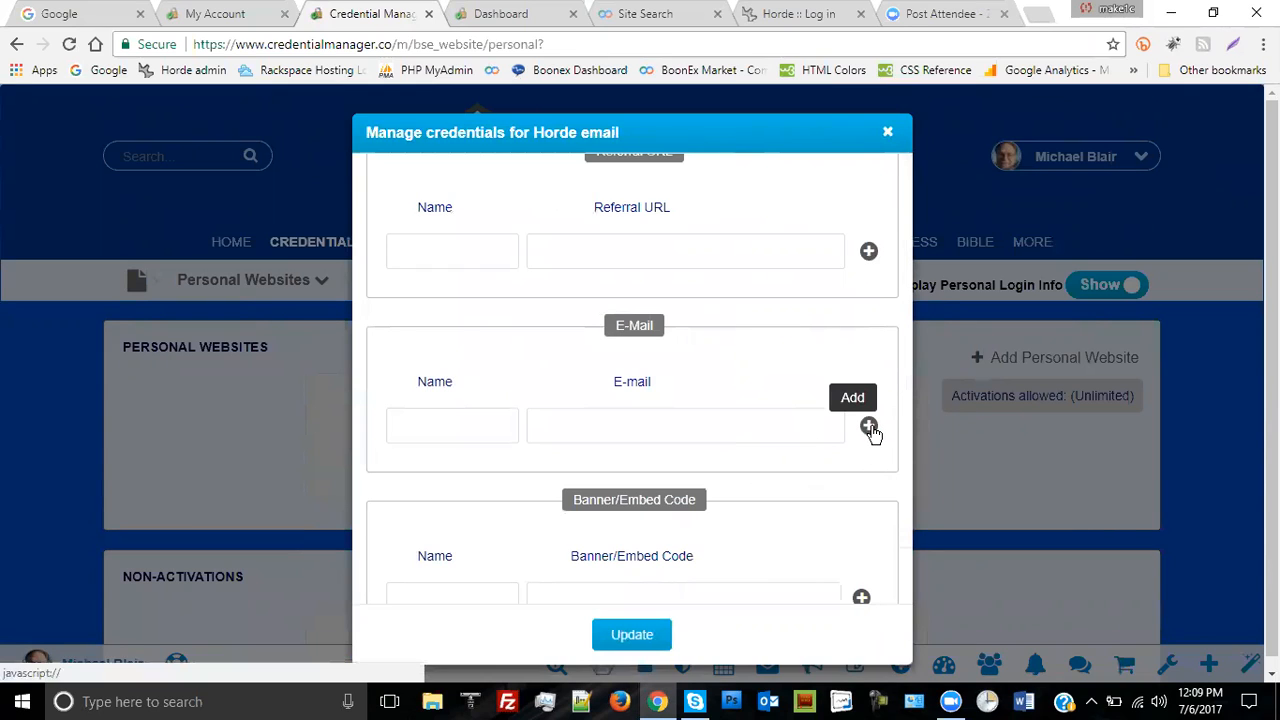
scroll(794, 480, down, 2)
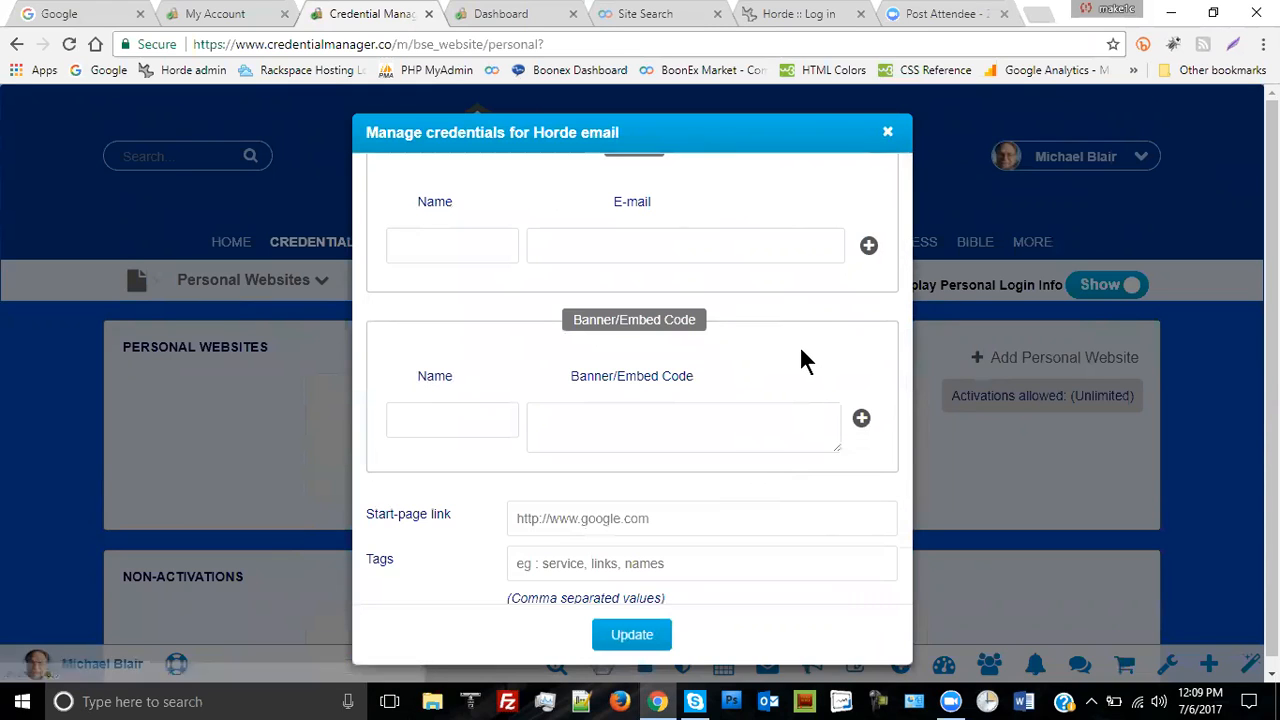
scroll(795, 360, up, 2)
scroll(780, 380, up, 2)
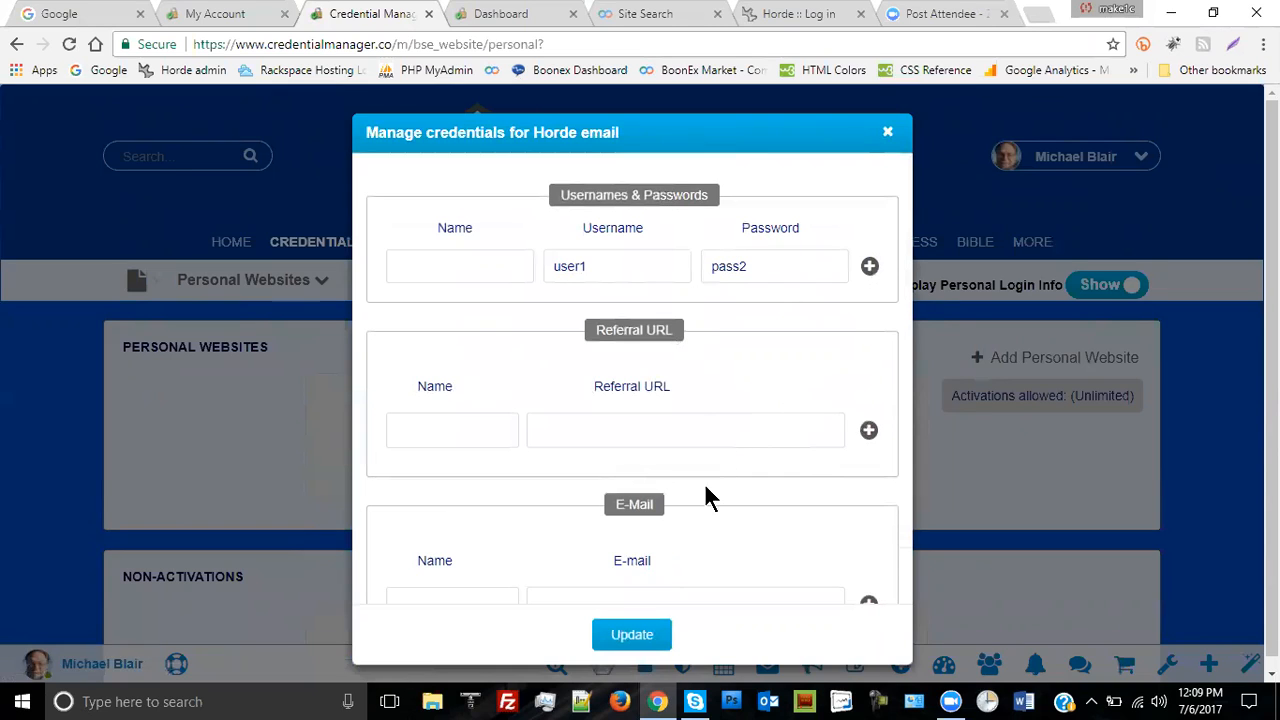
scroll(757, 437, down, 4)
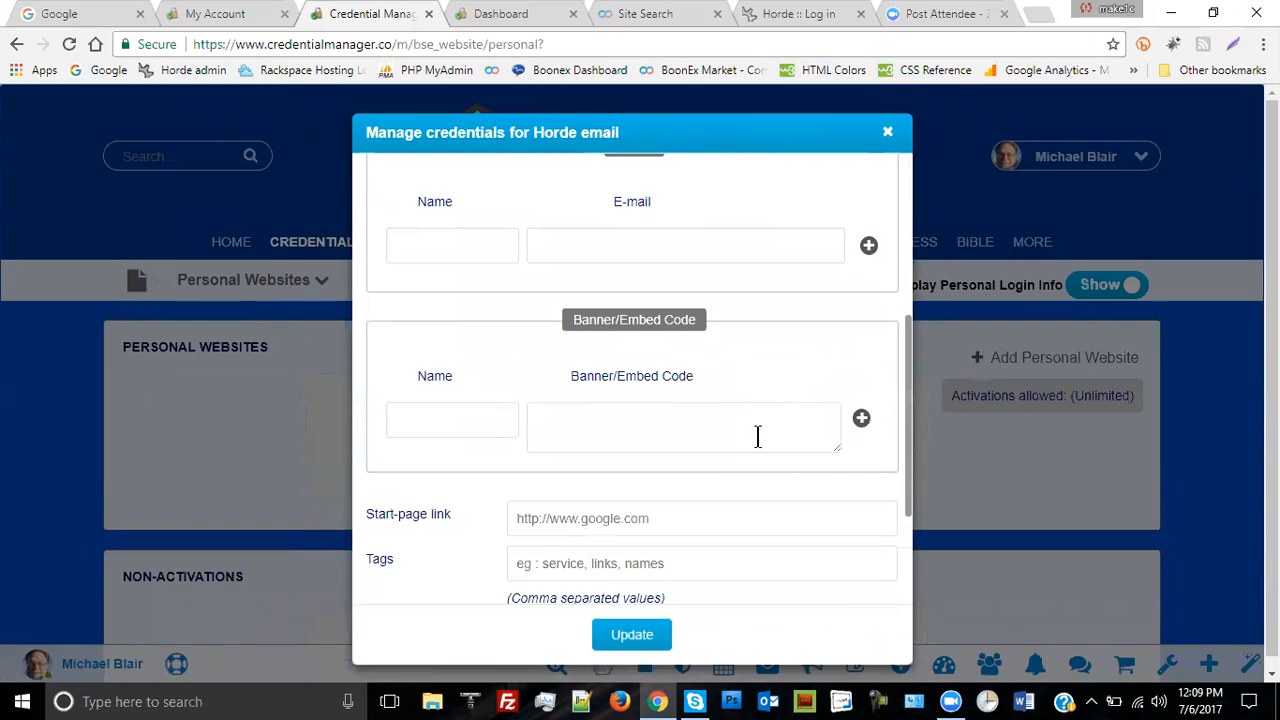
scroll(739, 402, up, 2)
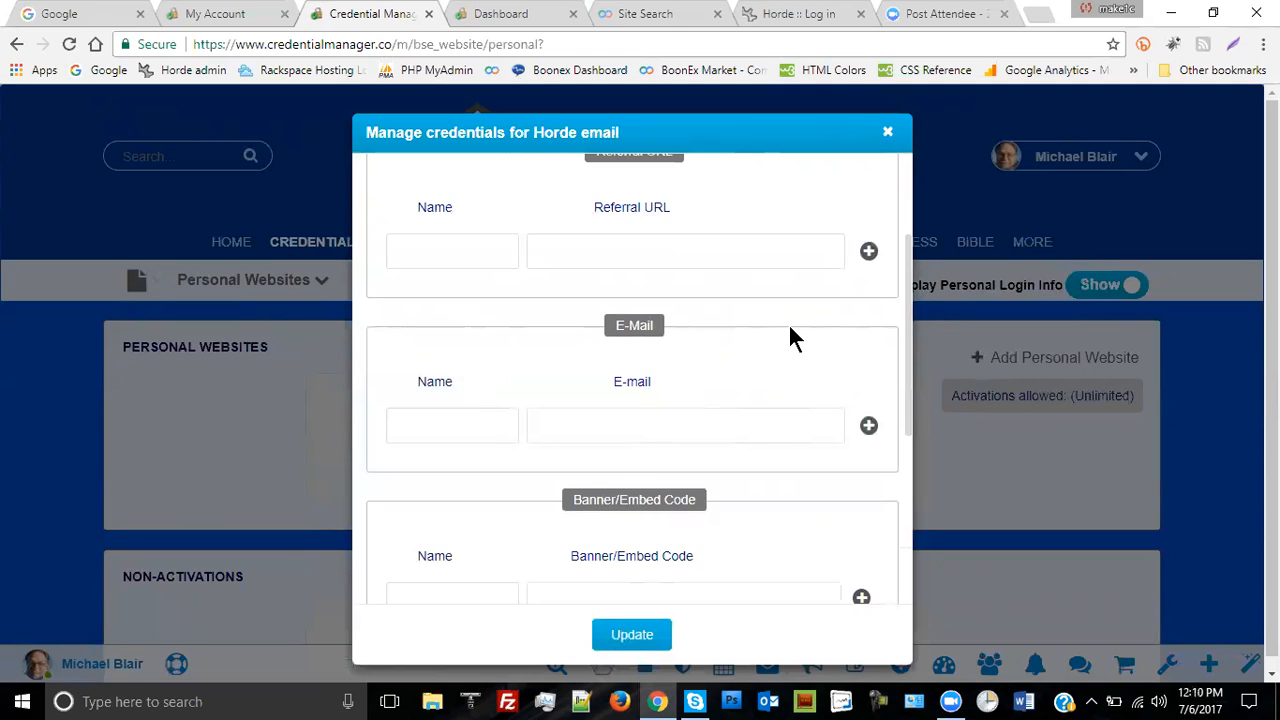
- Add a 'Support Email' e-mail entry with the support address to Horde email and save it
click(476, 432)
text(Sup)
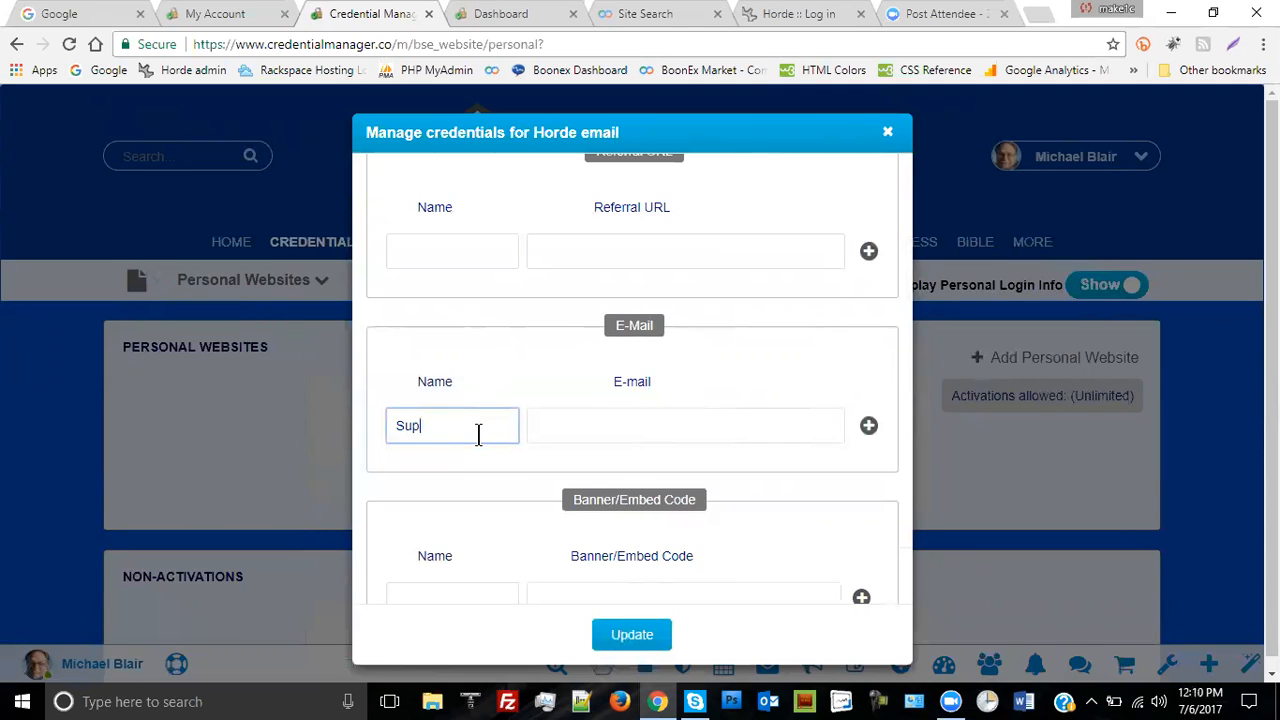
text(port Email)
click(579, 428)
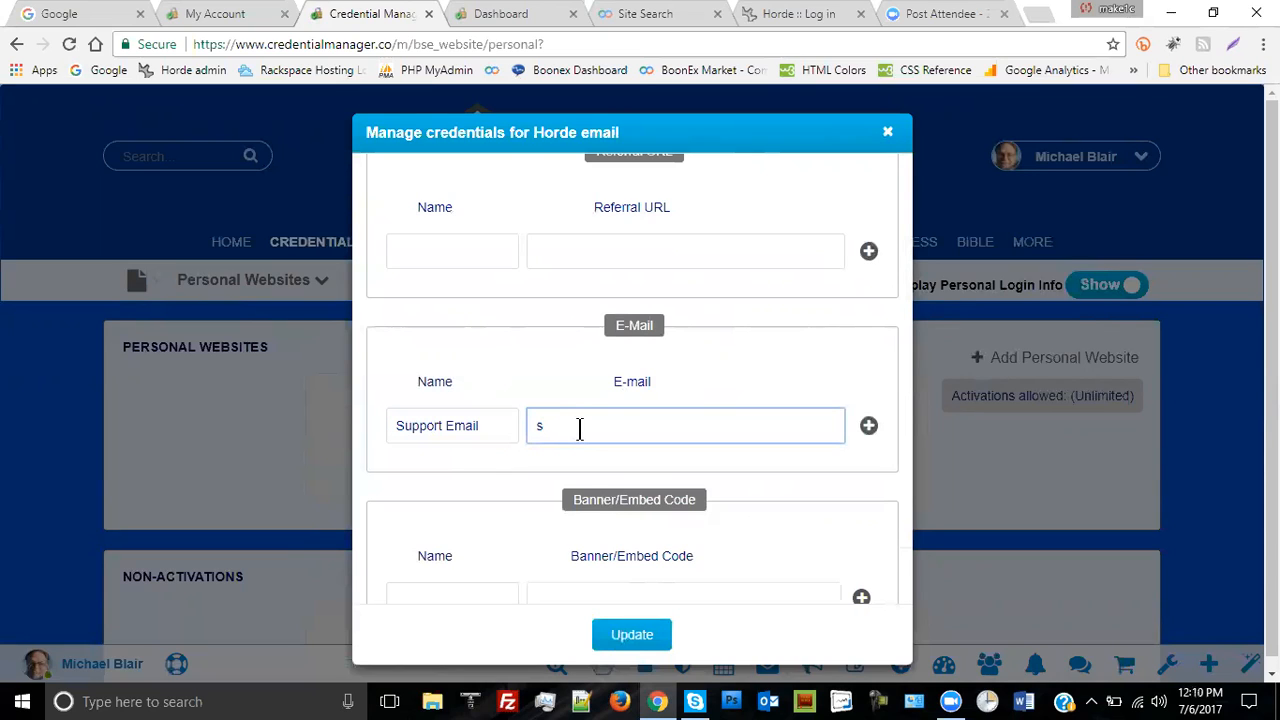
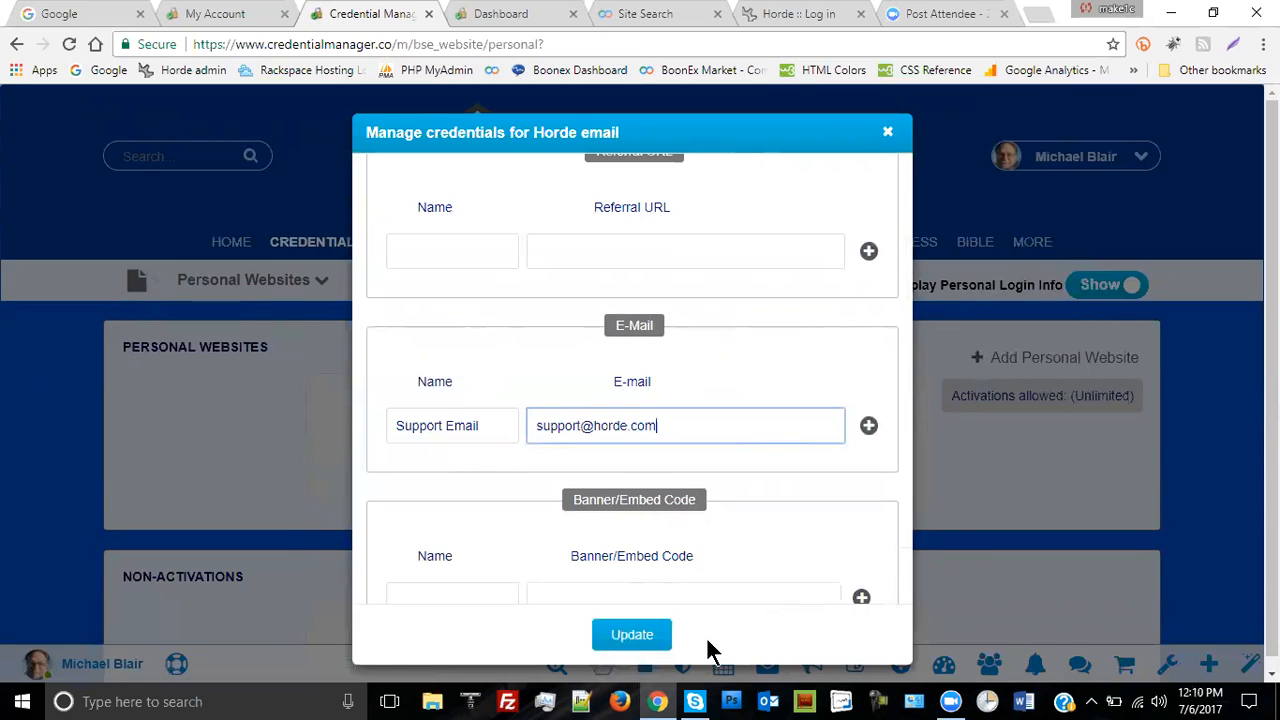
click(638, 636)
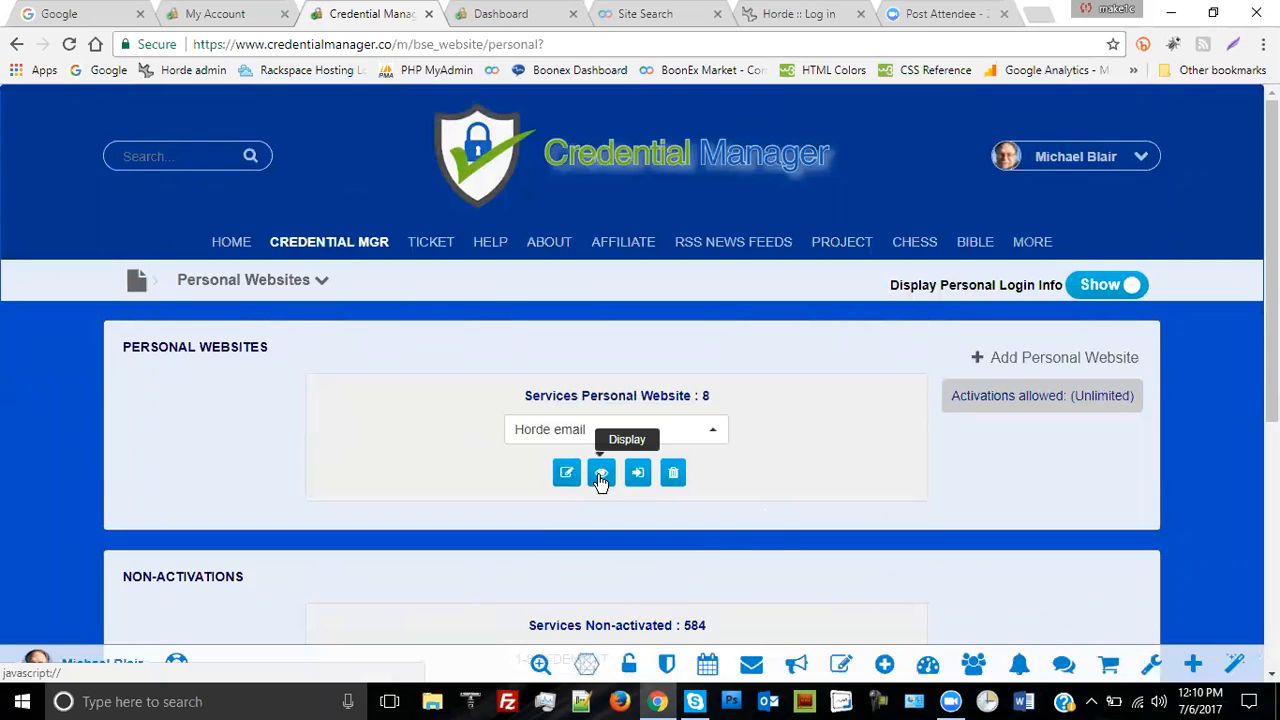
- Open the saved Horde email record and copy its support e-mail address
click(600, 476)
scroll(814, 280, down, 2)
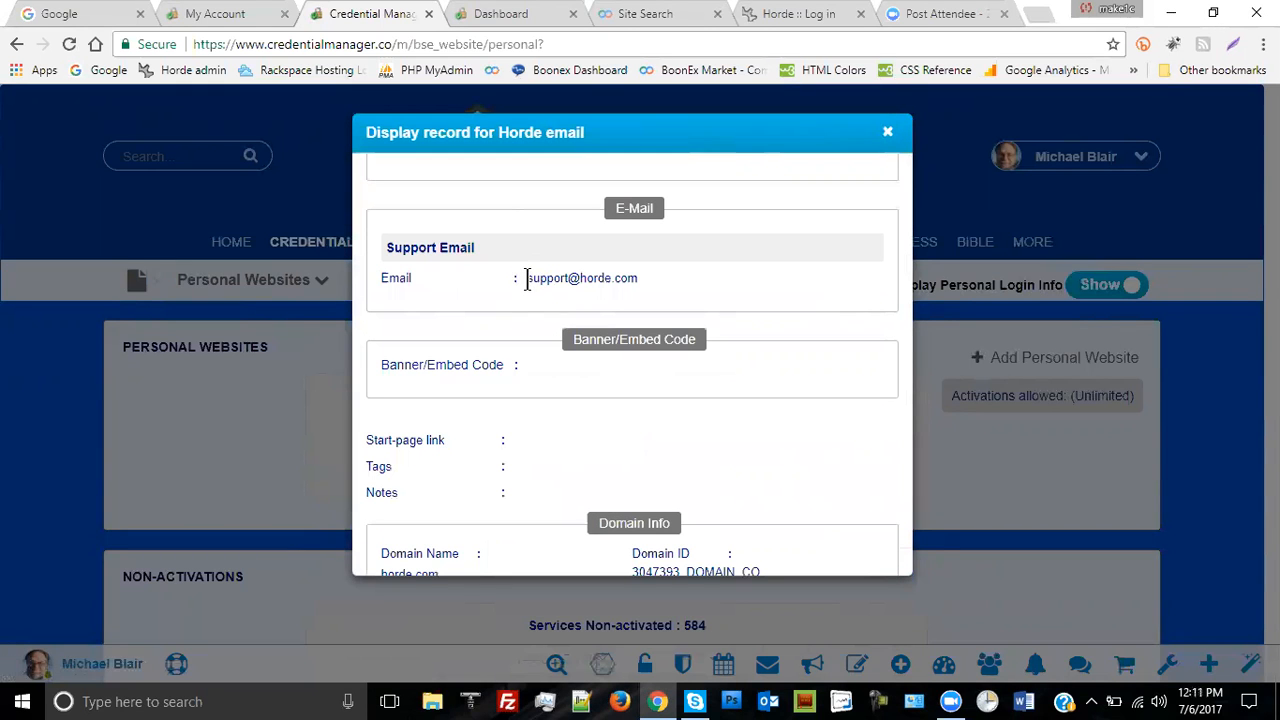
drag(527, 278, 714, 289)
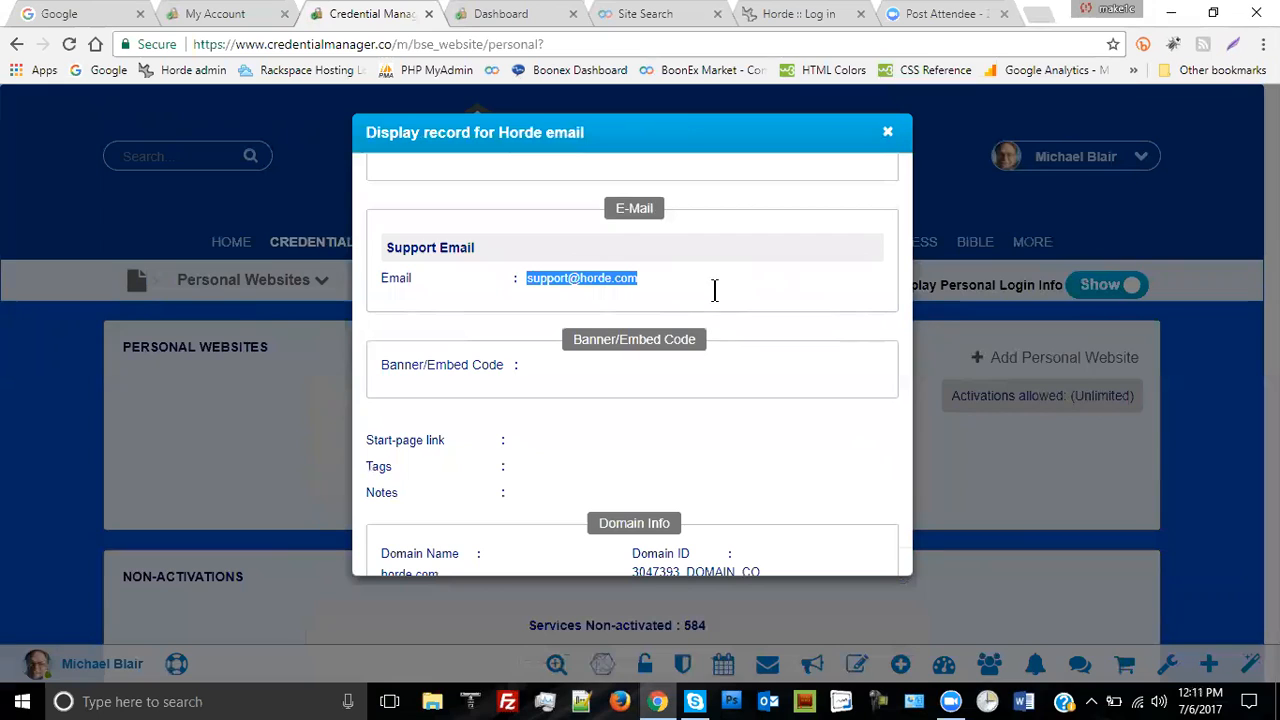
right_click(590, 278)
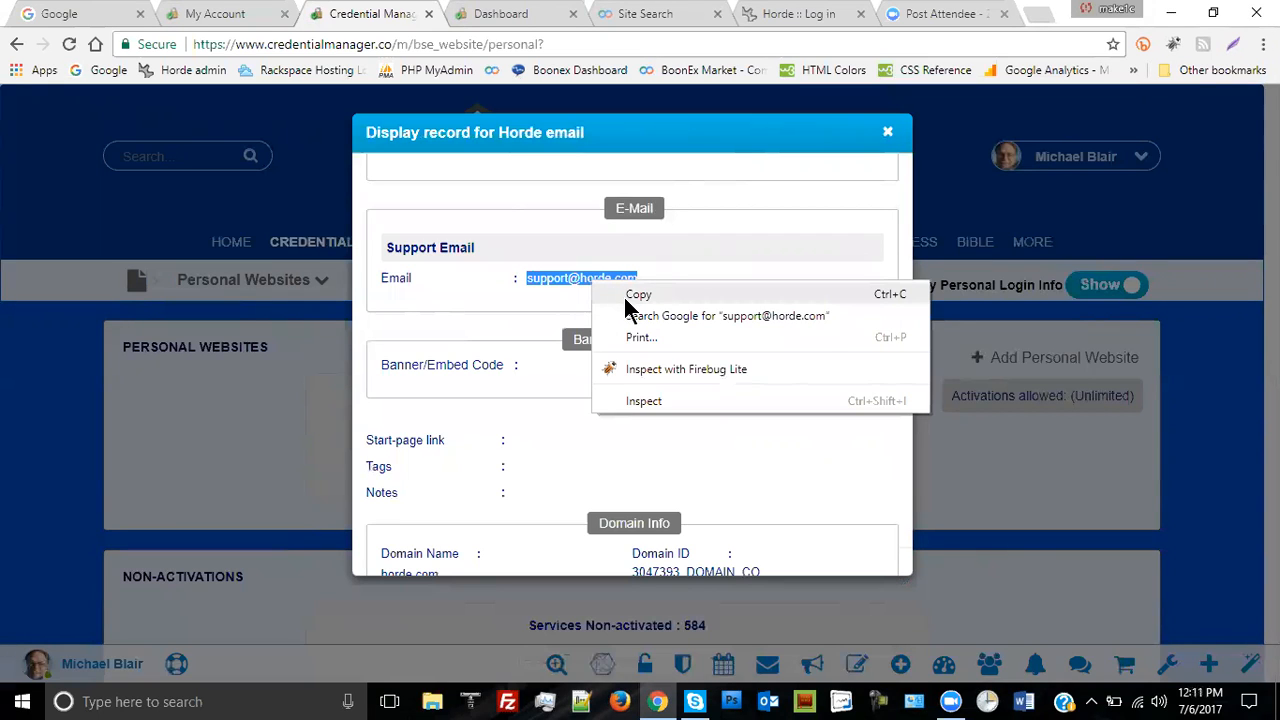
click(623, 294)
click(792, 283)
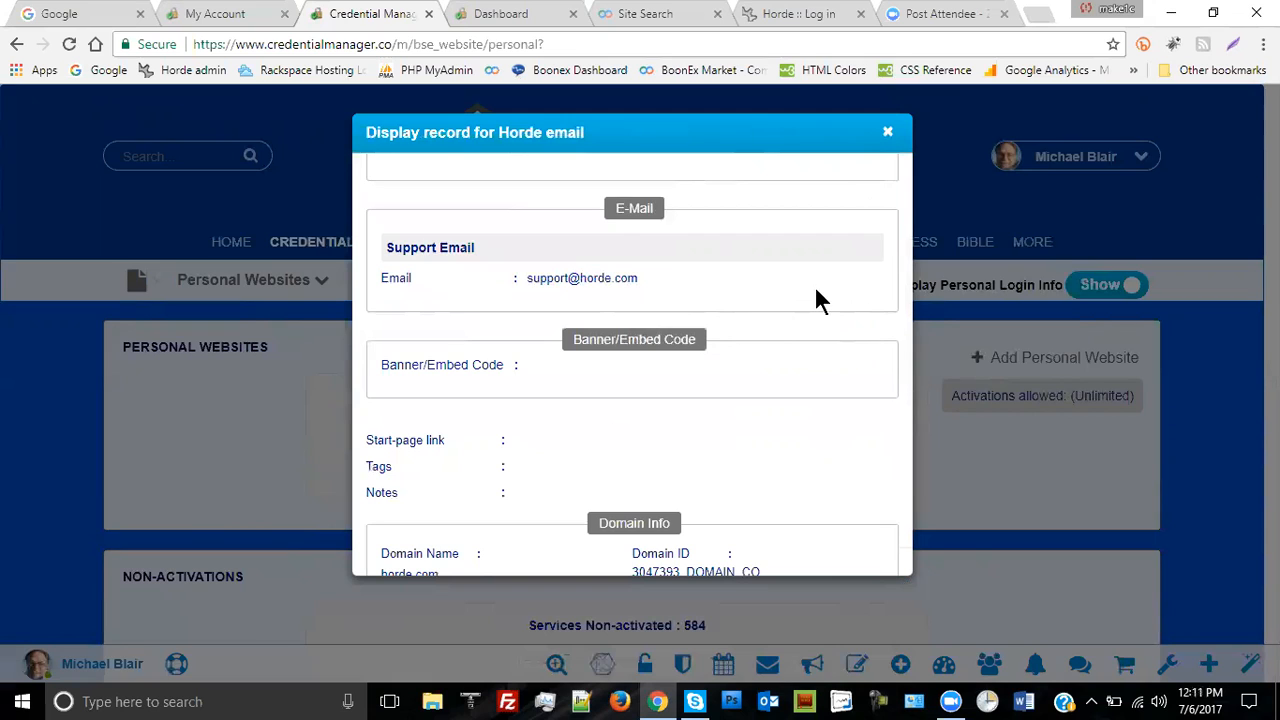
- Review the top of the Horde email record and close it
scroll(812, 300, up, 1)
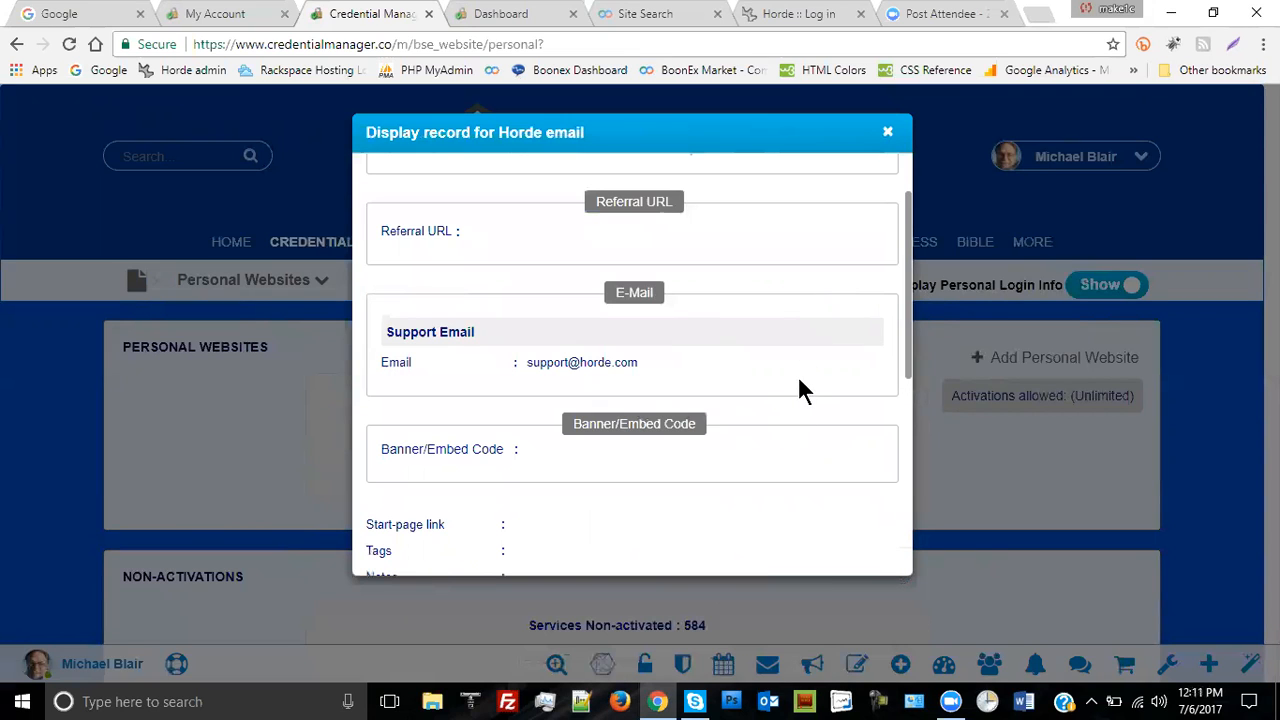
scroll(799, 380, up, 1)
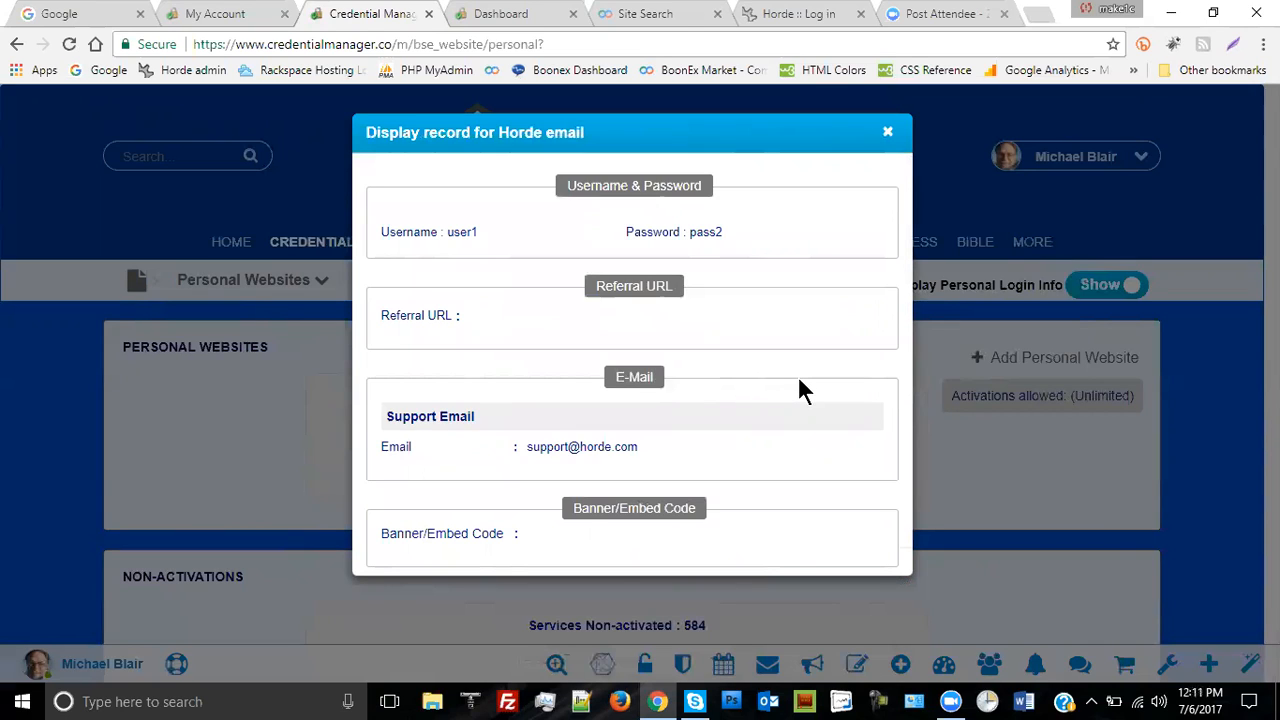
click(889, 136)
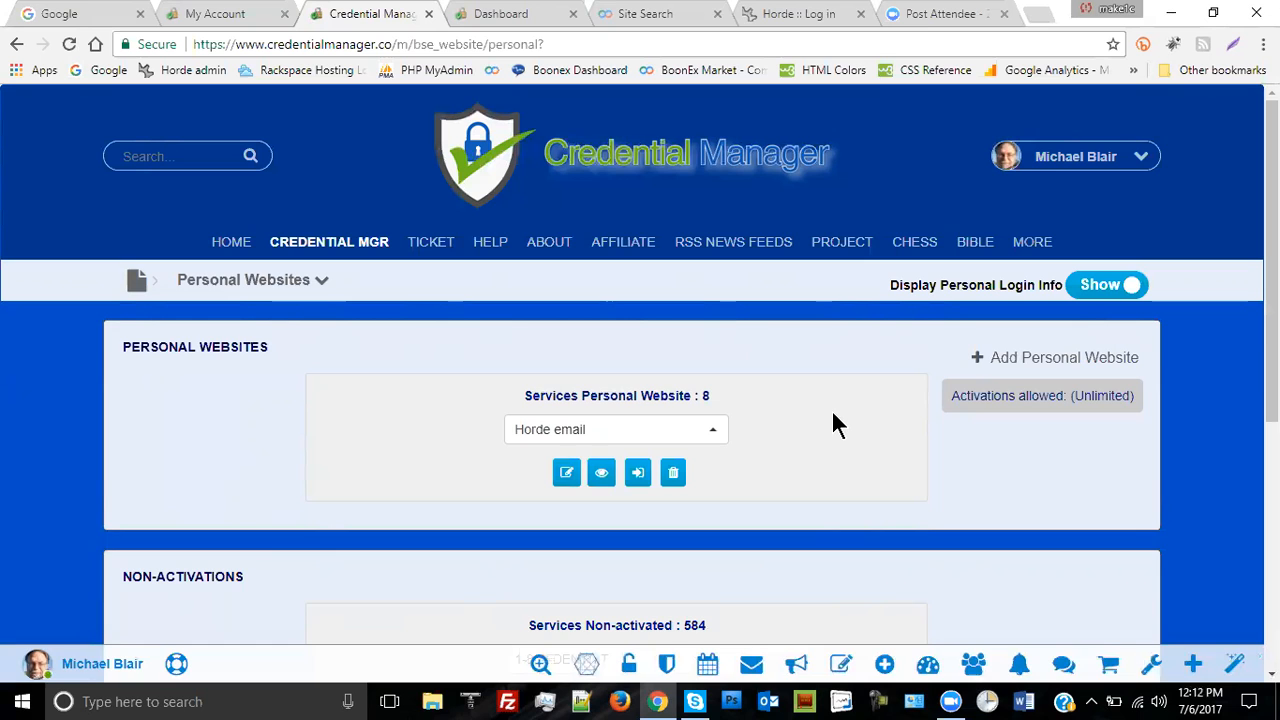
scroll(831, 409, down, 2)
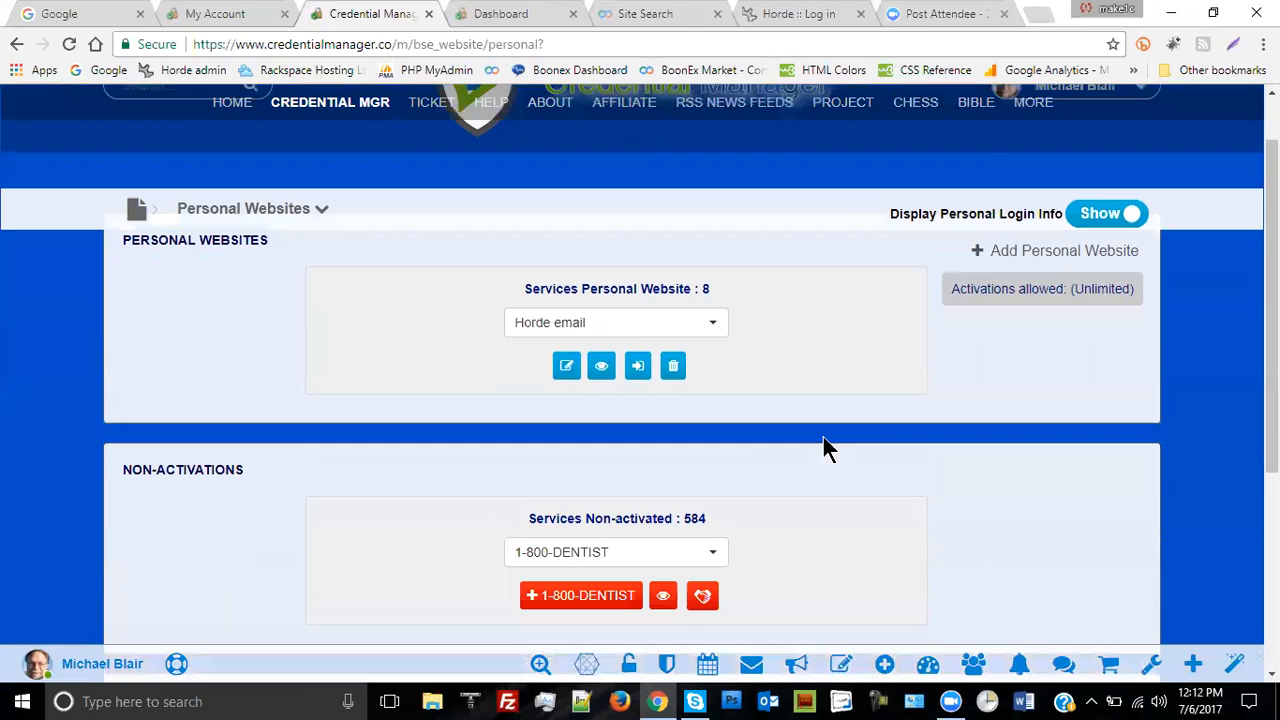
scroll(840, 430, up, 2)
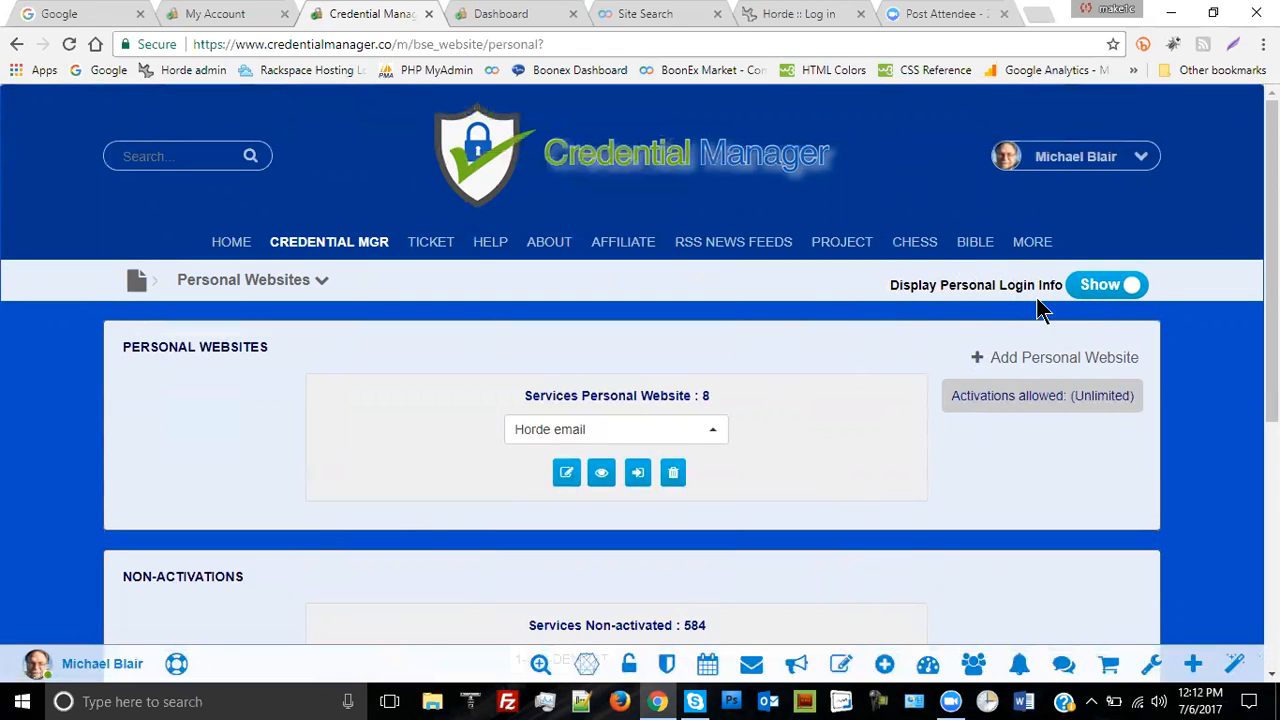
click(1100, 288)
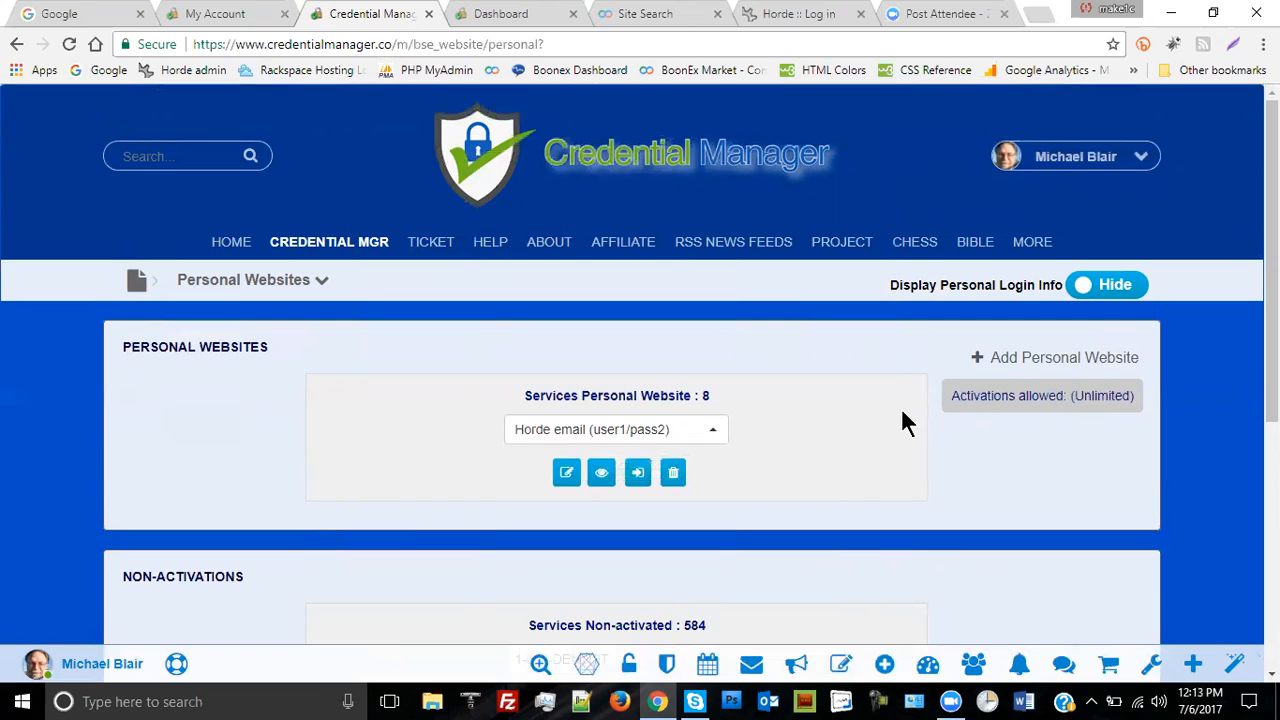
click(712, 433)
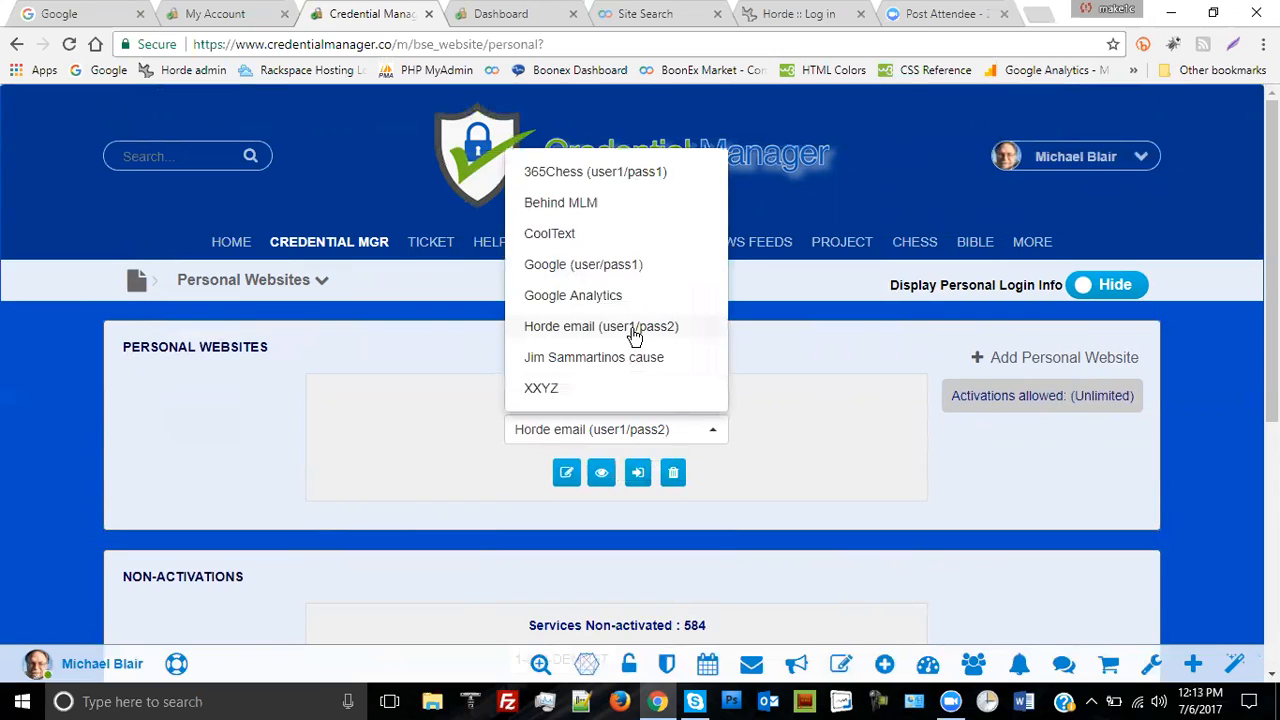
click(829, 350)
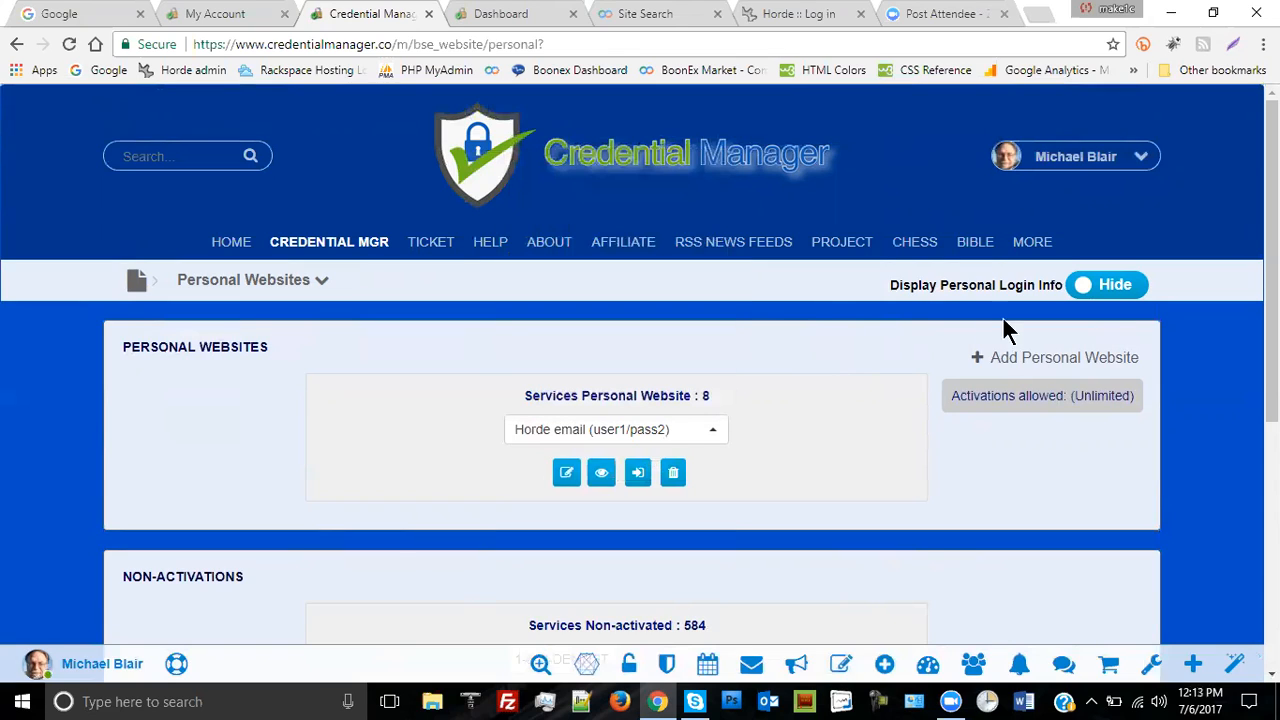
click(1112, 288)
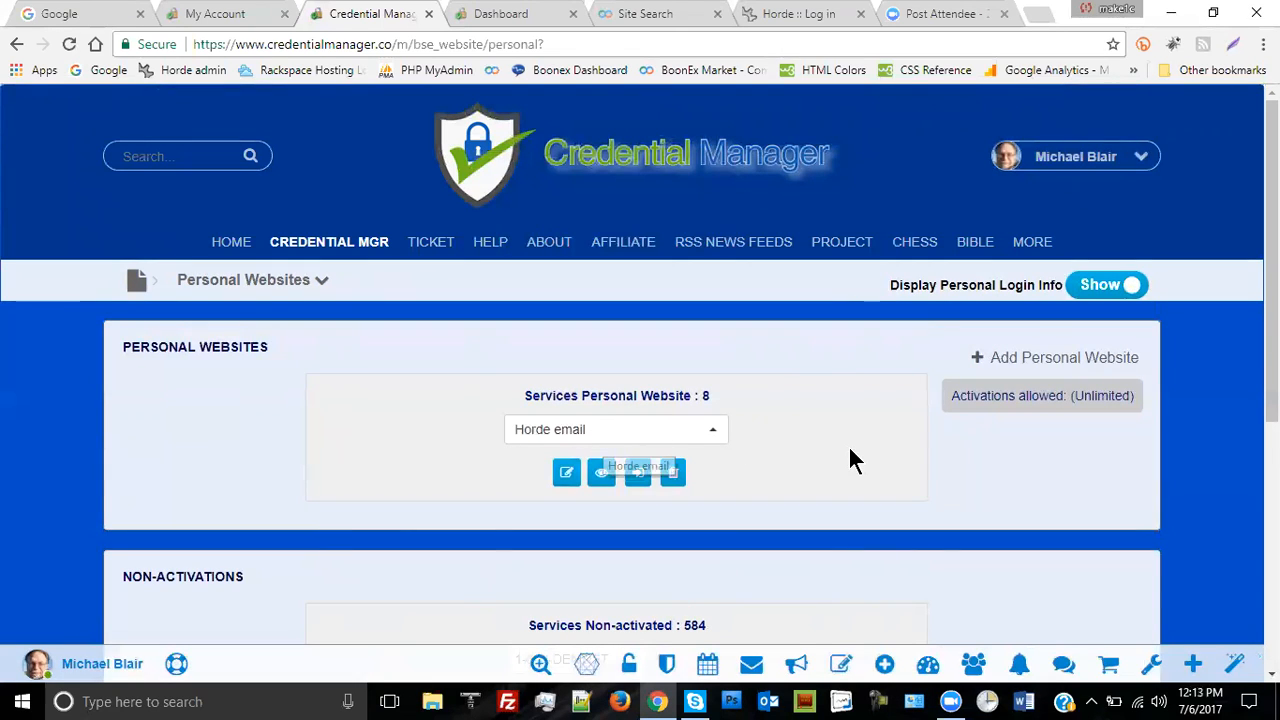
click(601, 470)
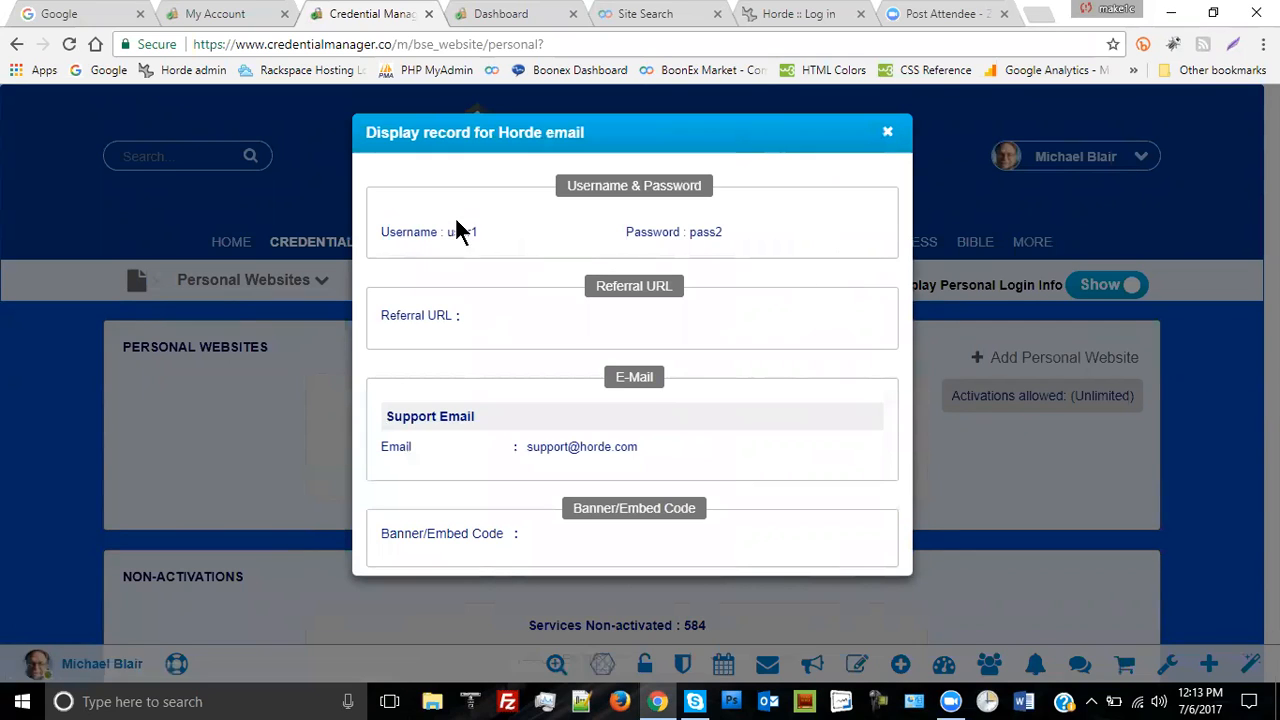
click(888, 134)
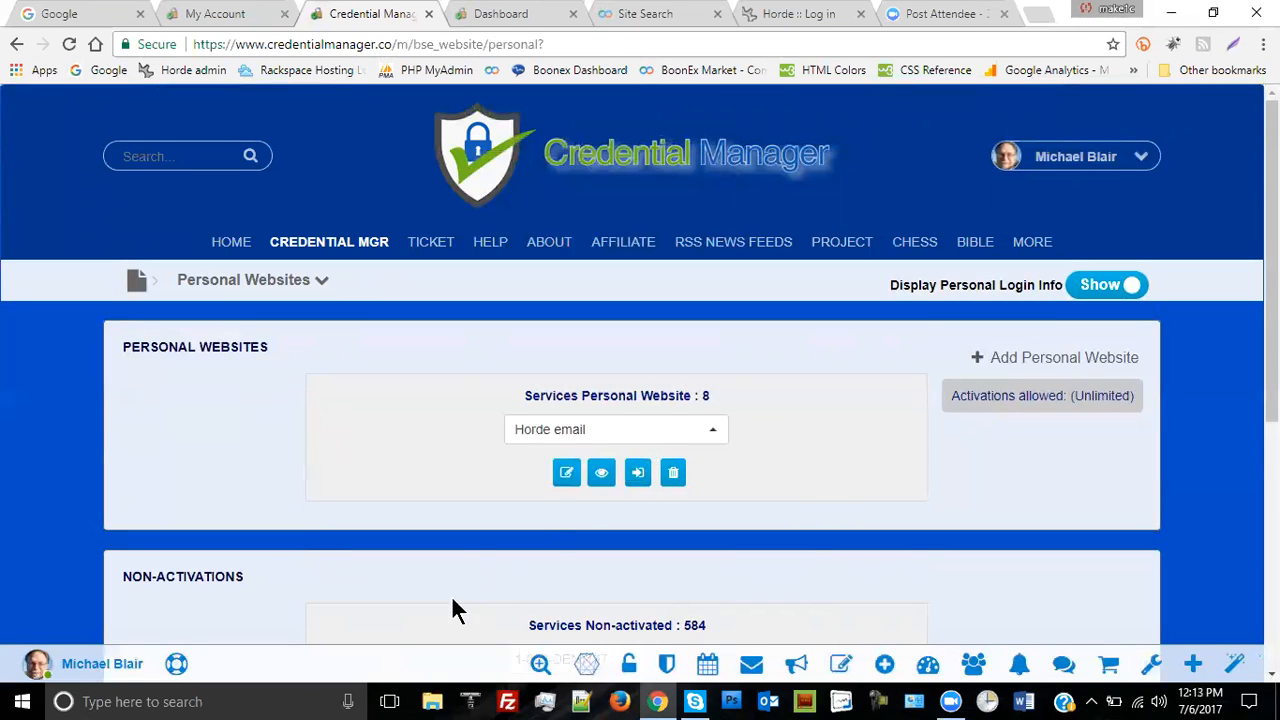
- Name Horde email's first login 'Main login' and add a blank second login row
click(566, 473)
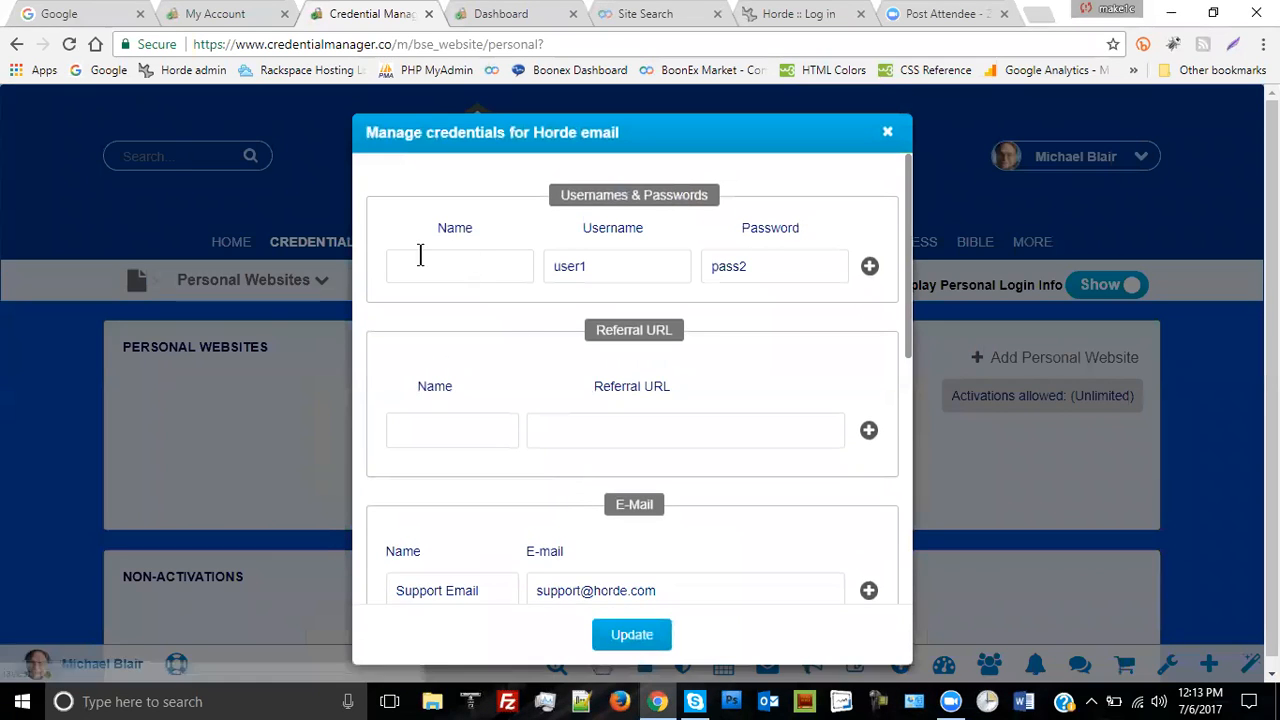
click(424, 267)
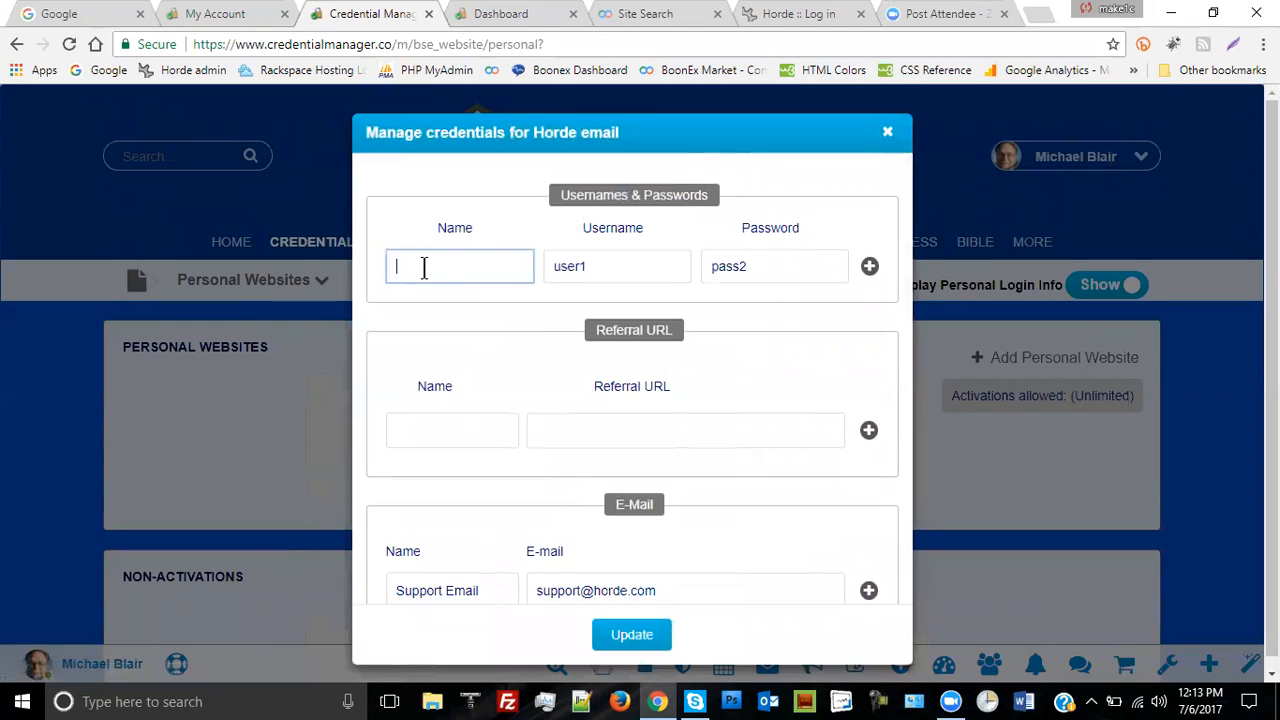
text(M)
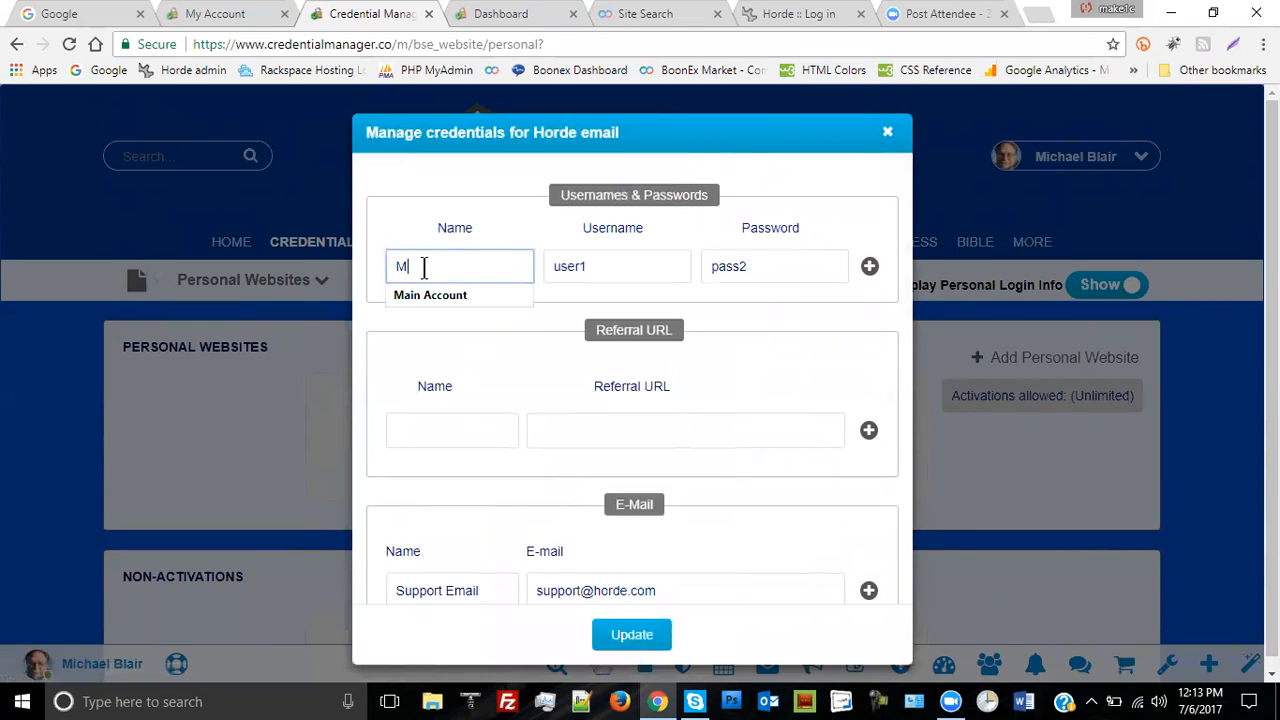
text(ail)
text(n)
text( login)
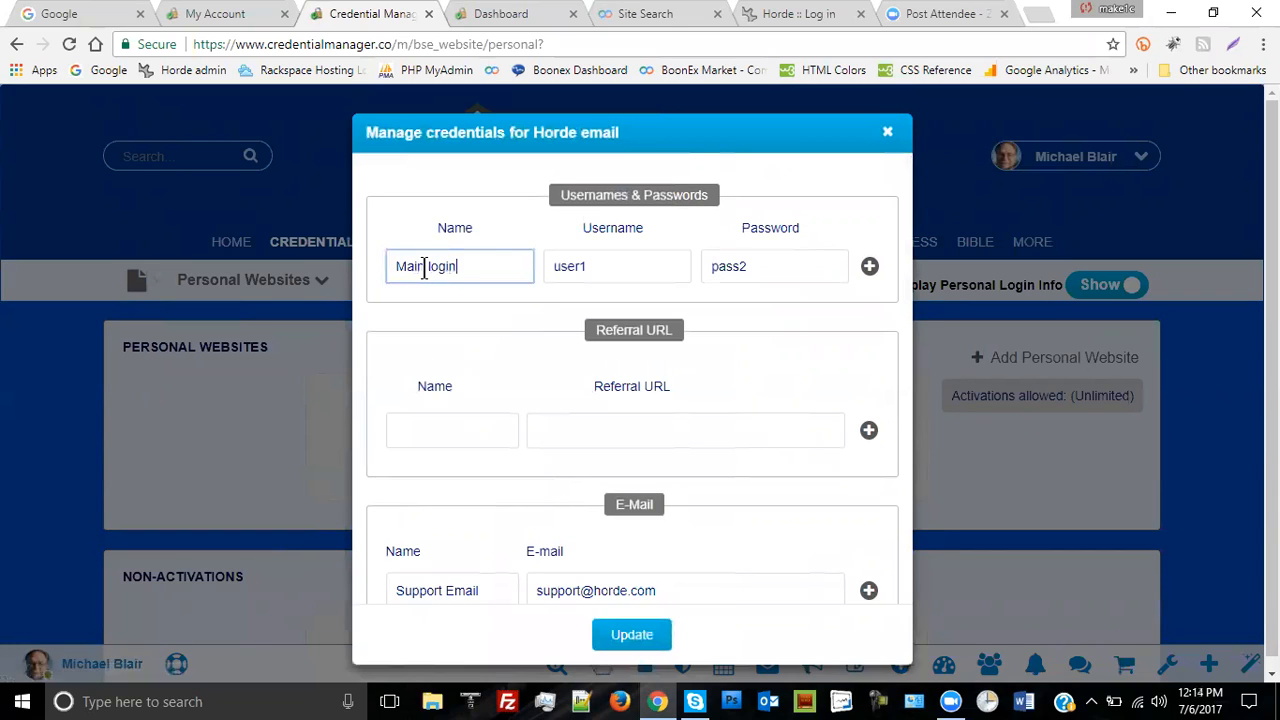
click(870, 267)
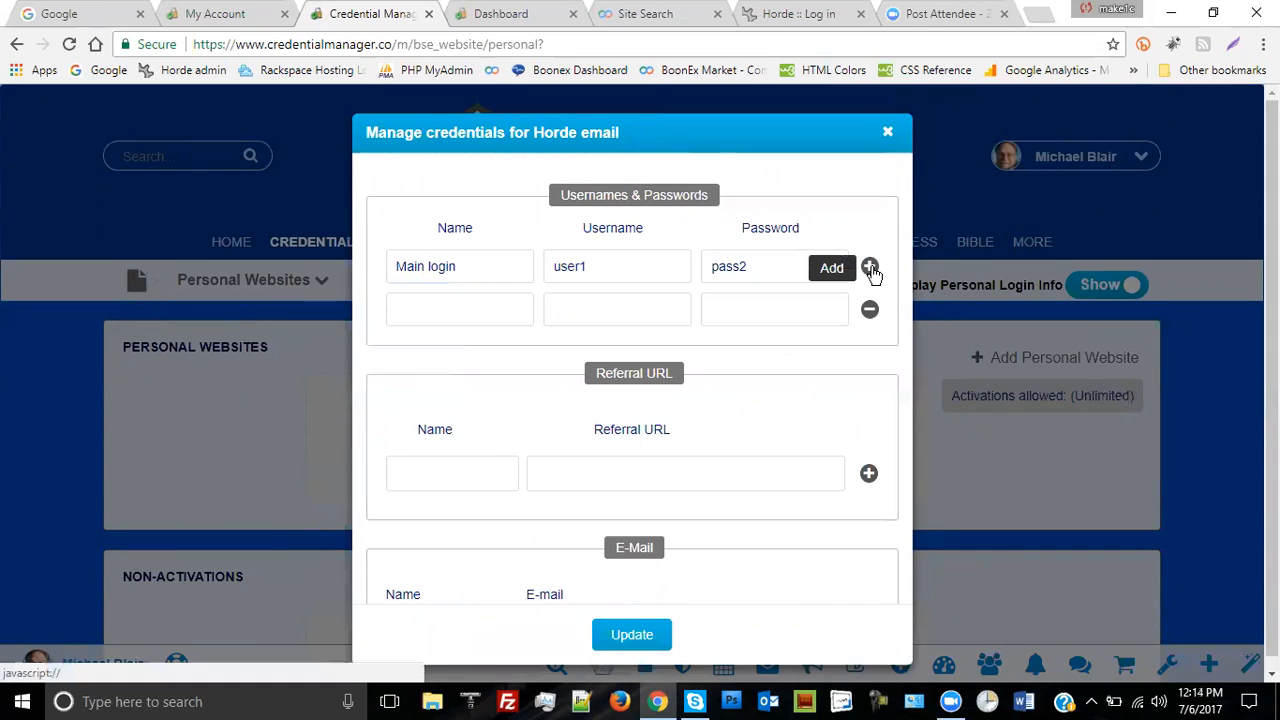
- Name the second login 'Admin', enter its username and password, and save
click(460, 308)
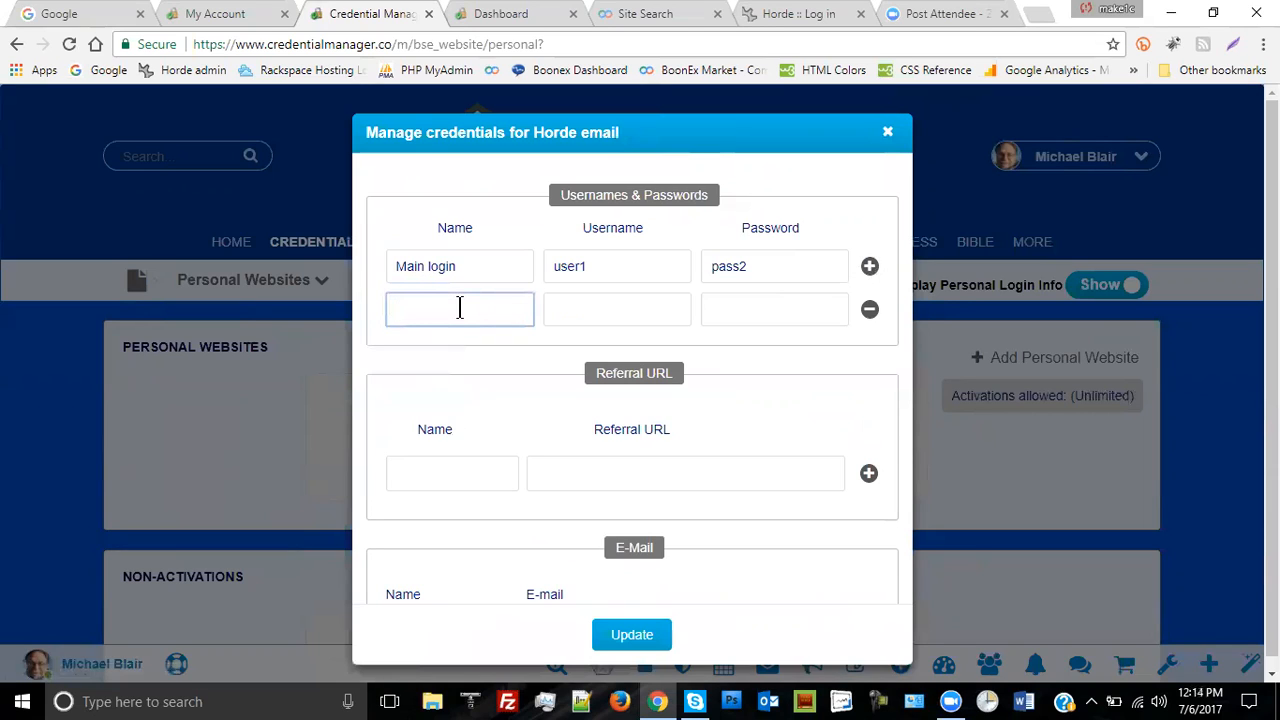
text(@n)
key(BackSpace)
key(BackSpace)
text(Ad)
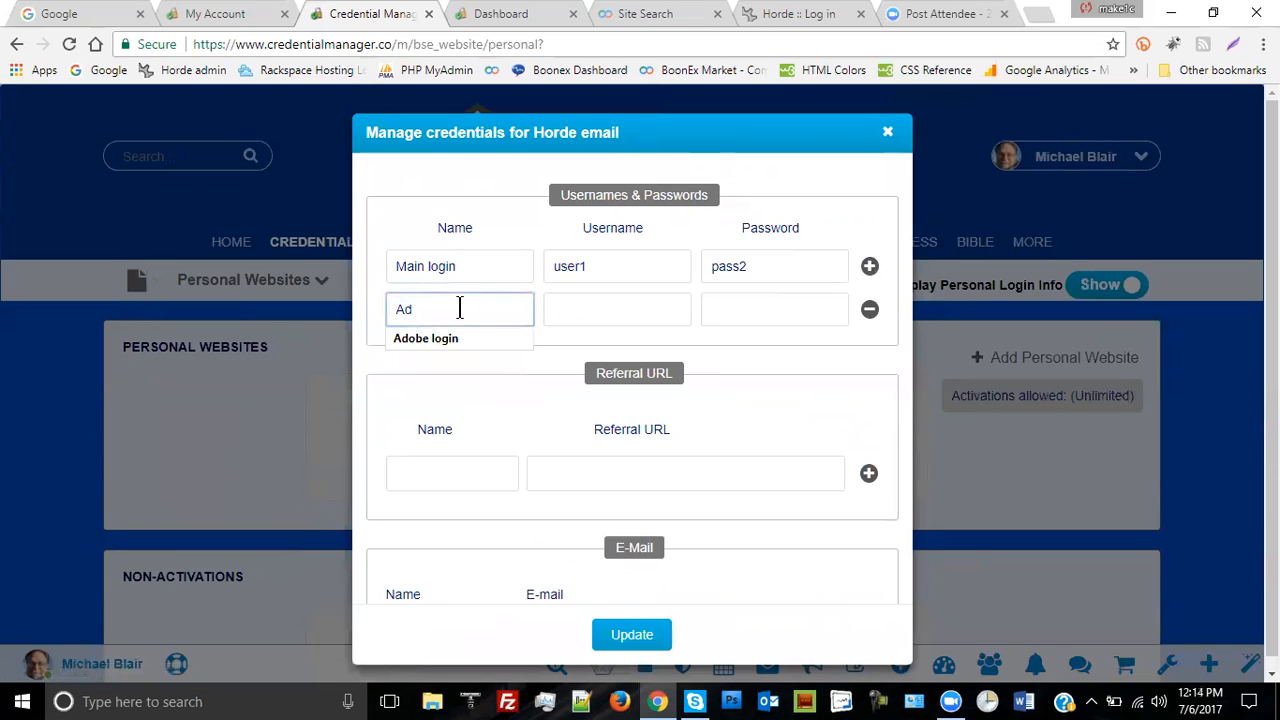
text(min)
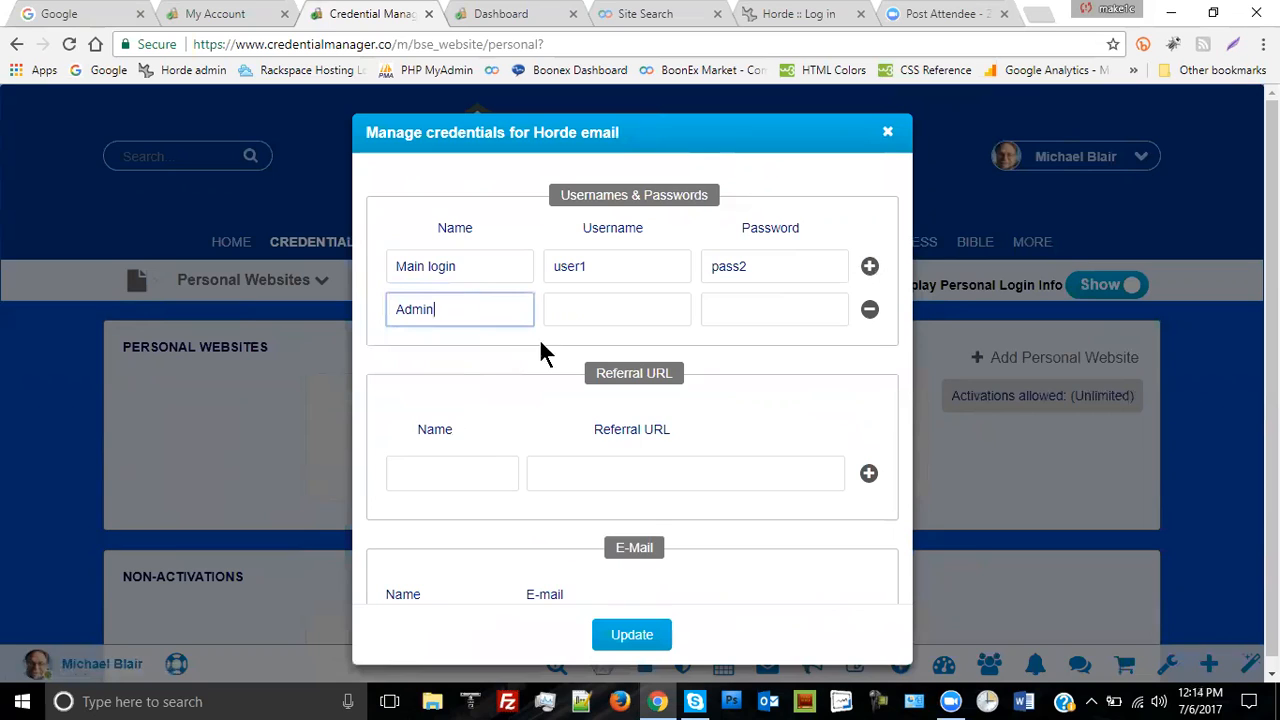
click(577, 309)
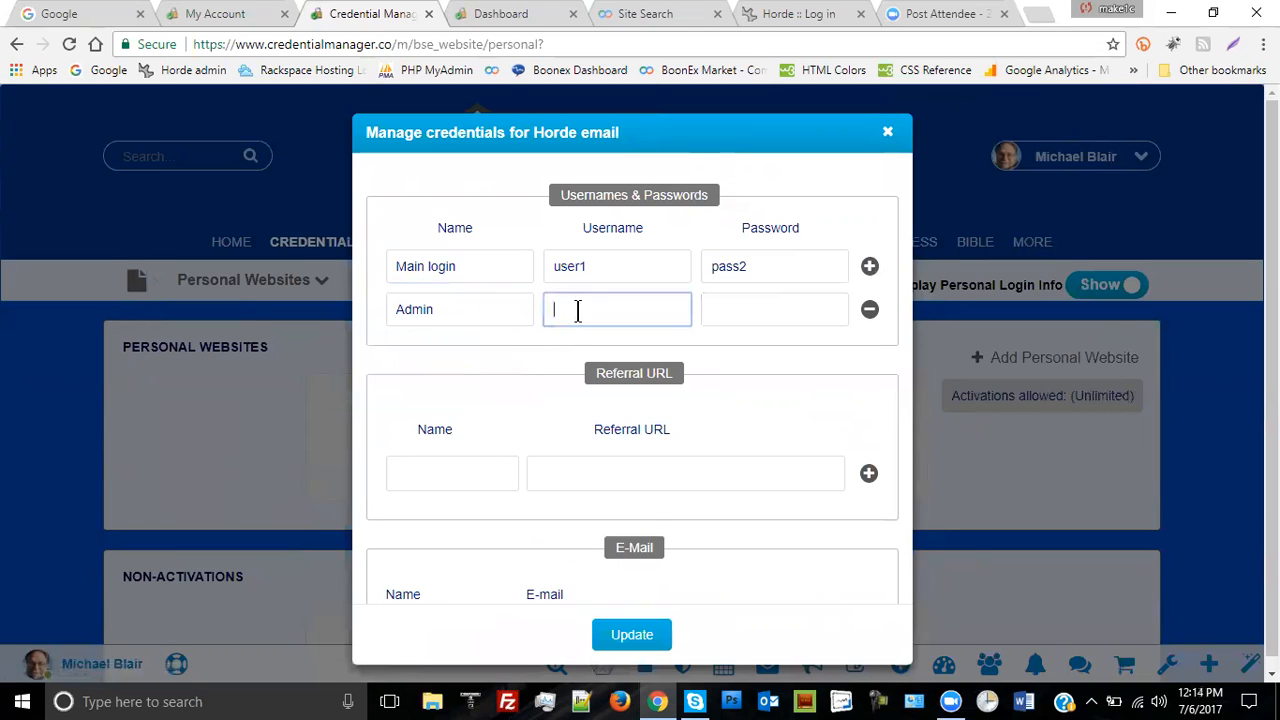
text(ad)
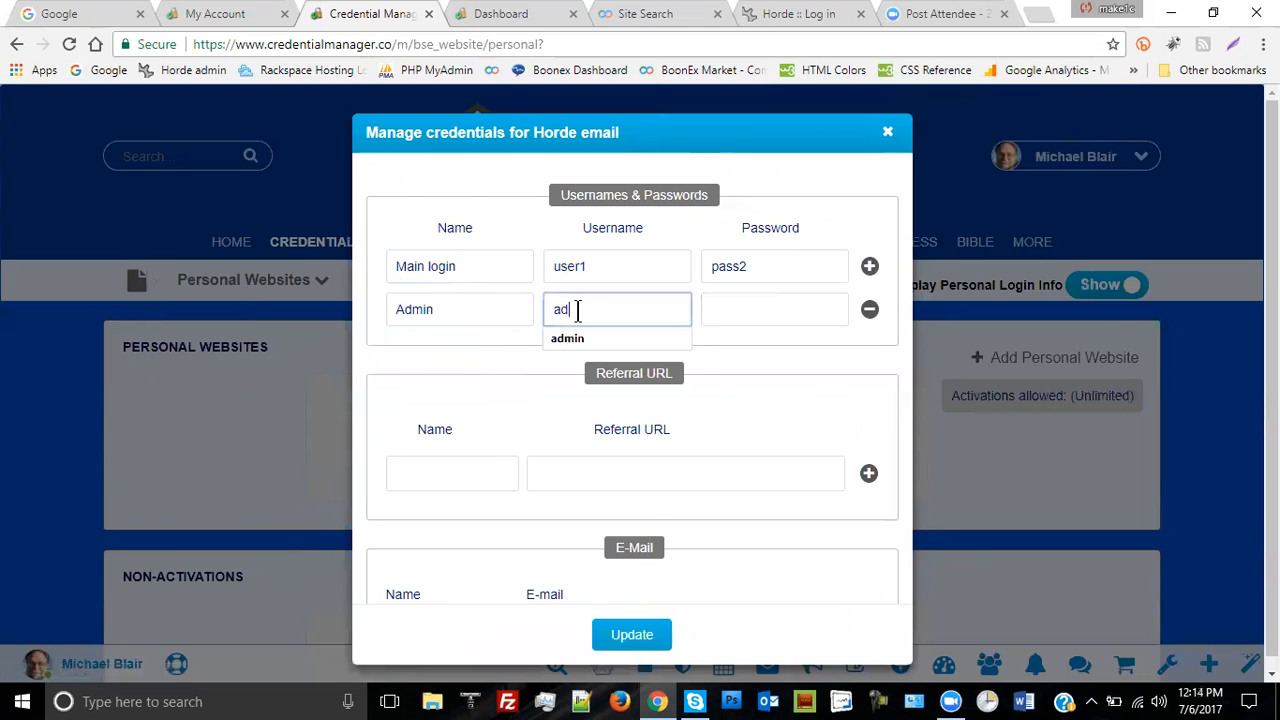
text(min1)
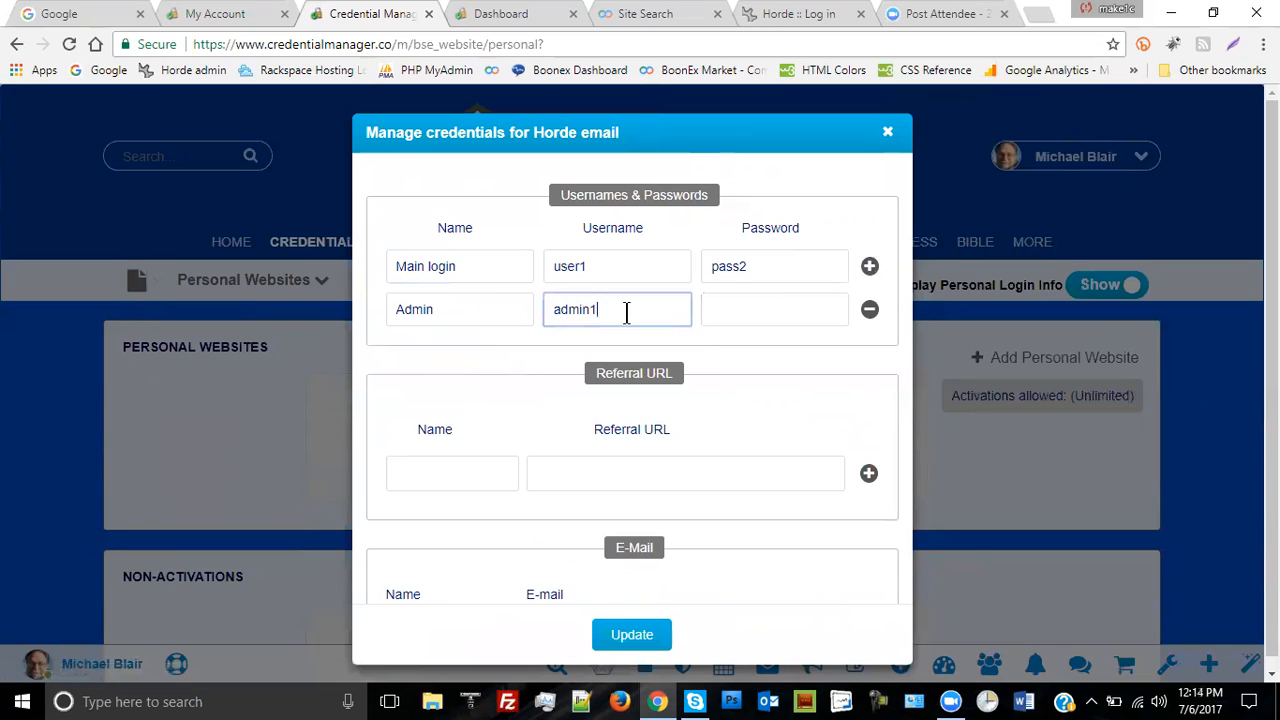
click(740, 306)
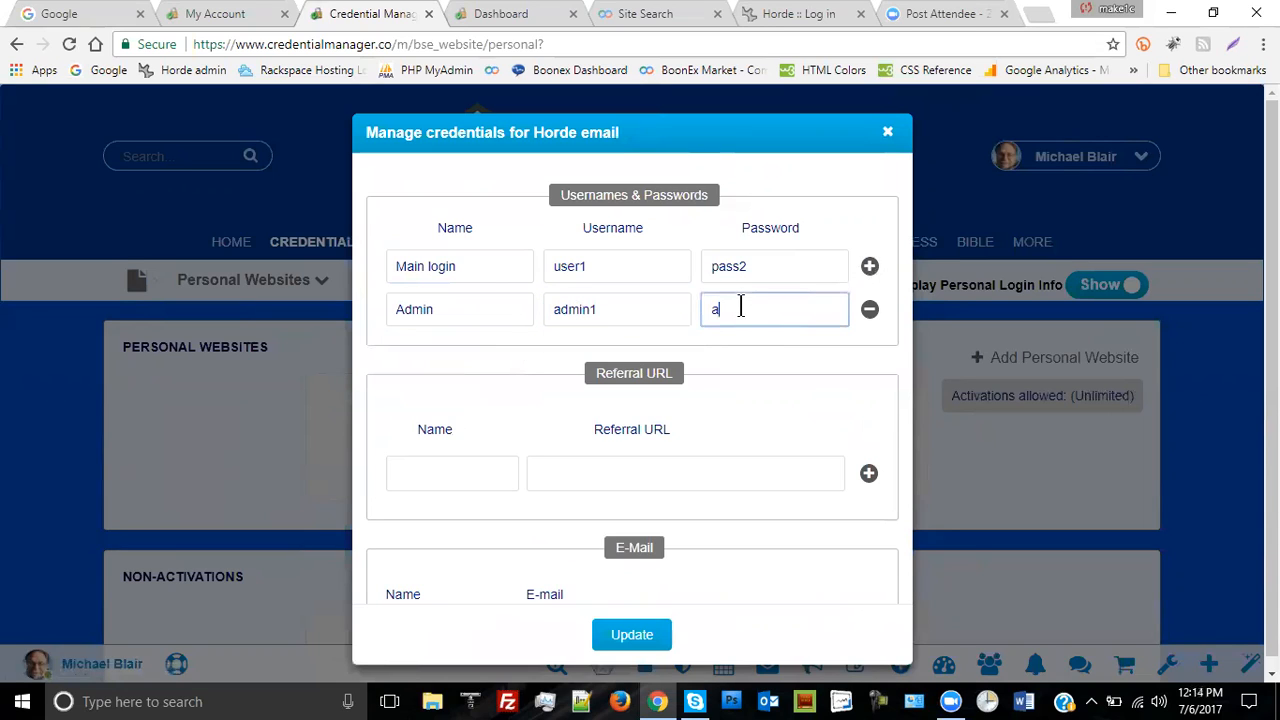
click(631, 638)
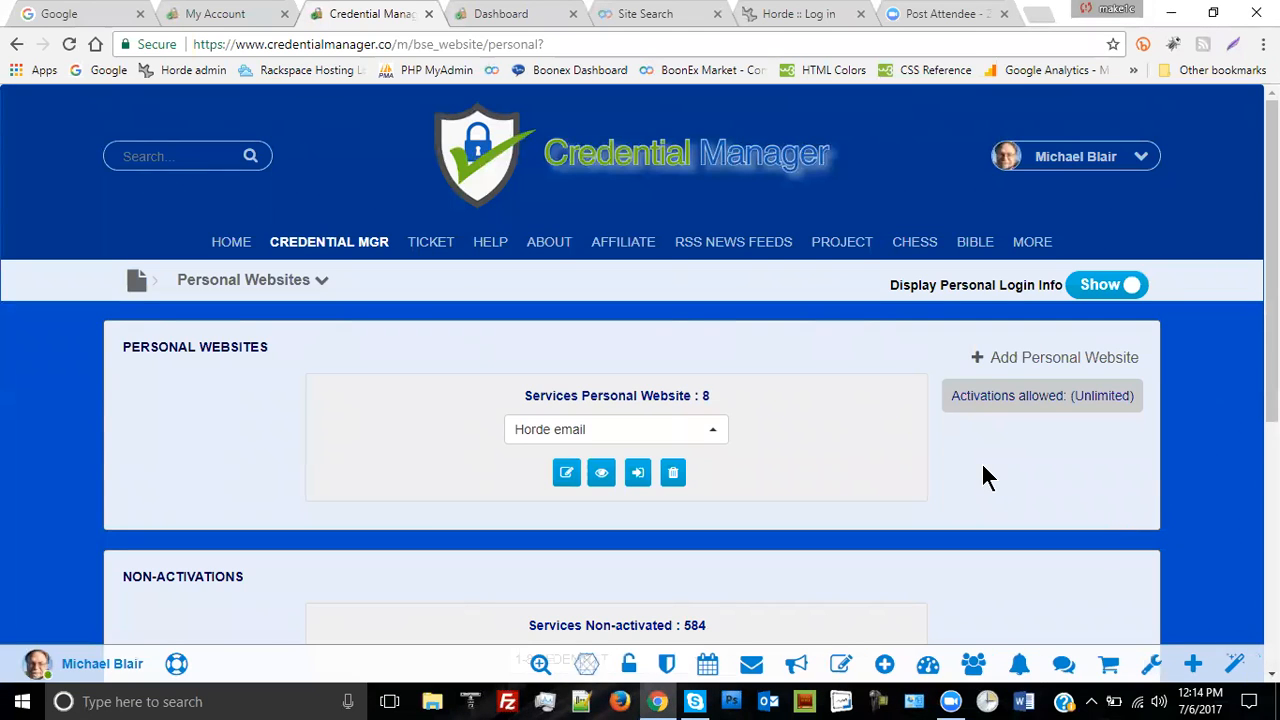
- Rename the first login to initials plus 'login' and the second to 'Admin Login', then save
click(566, 473)
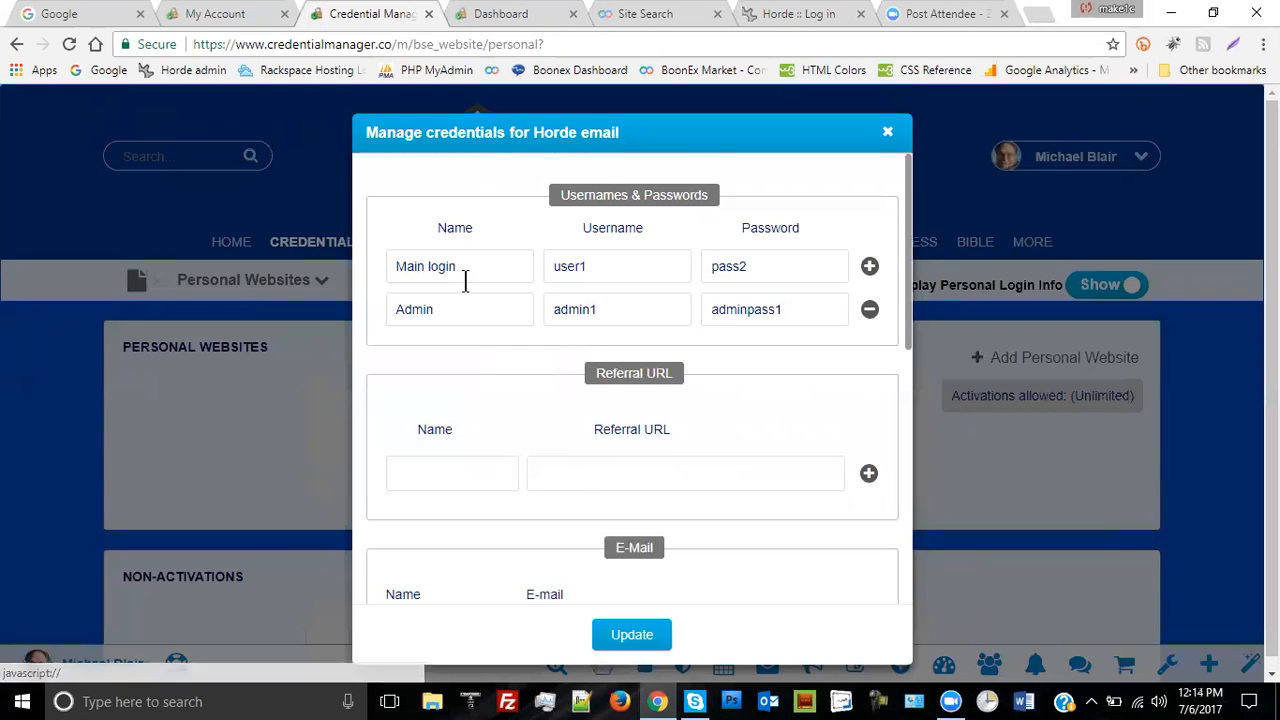
triple_click(457, 265)
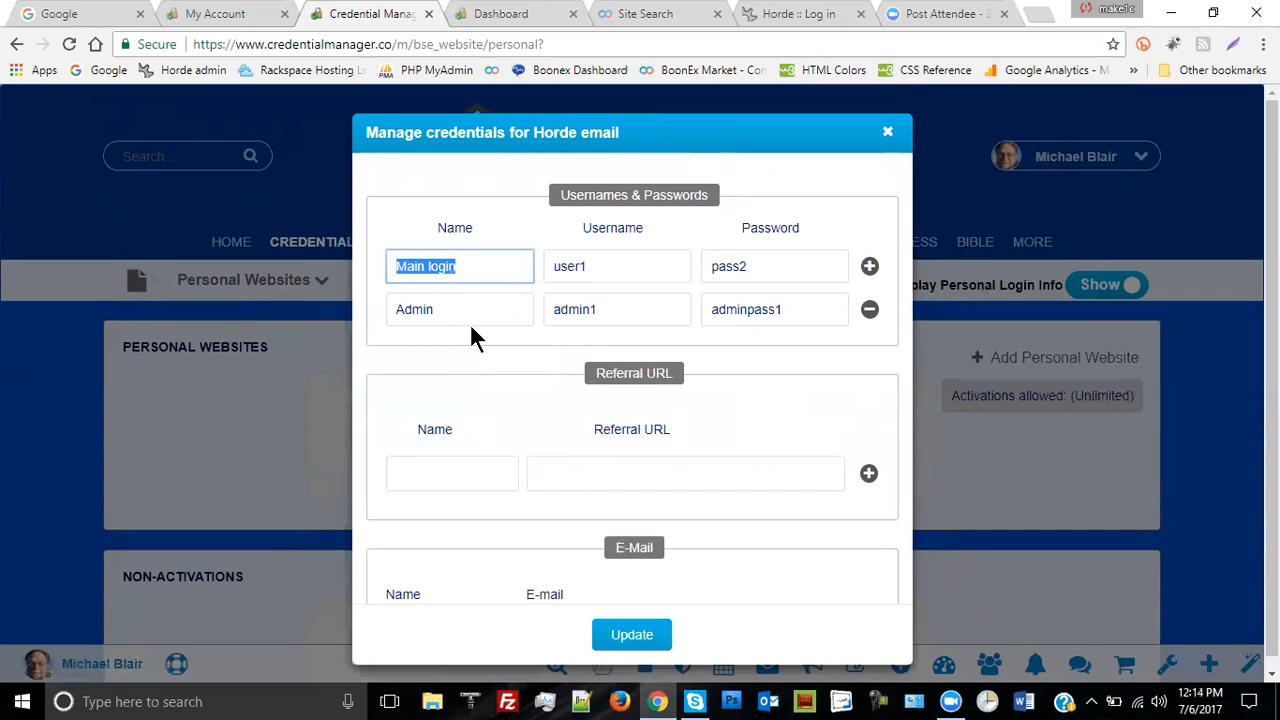
text(MEB)
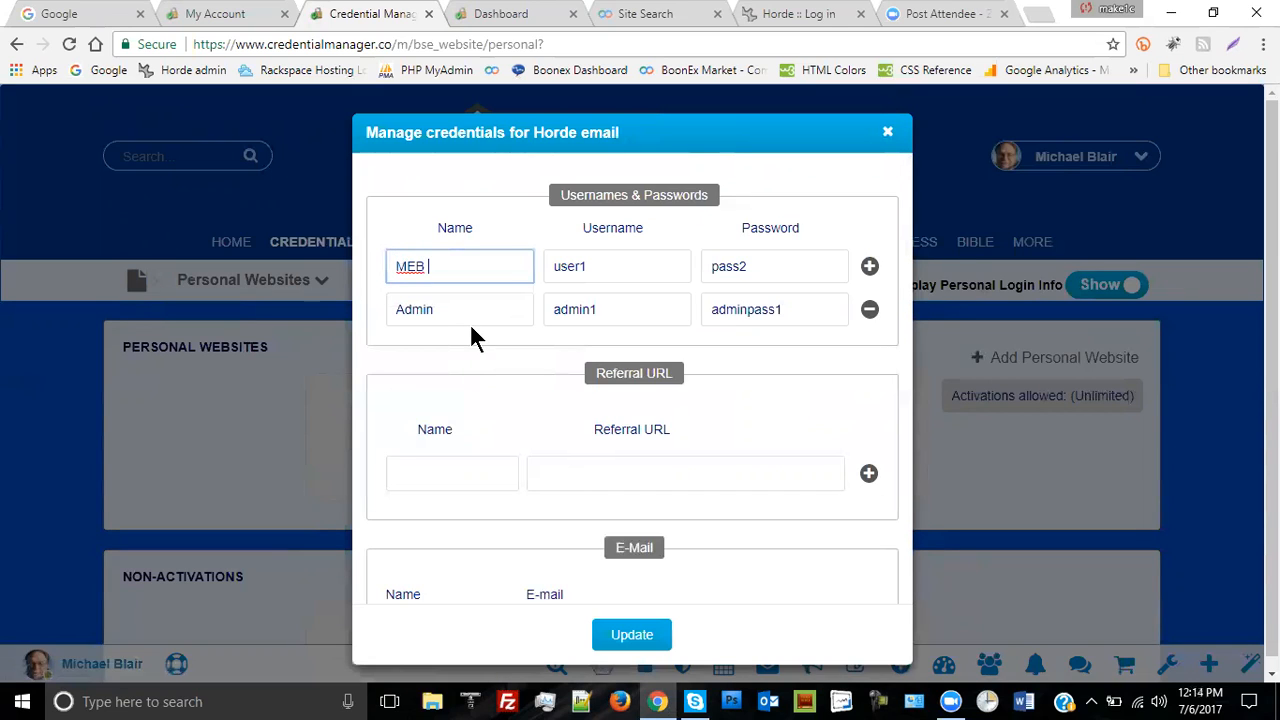
text( login)
click(462, 311)
text(Lo)
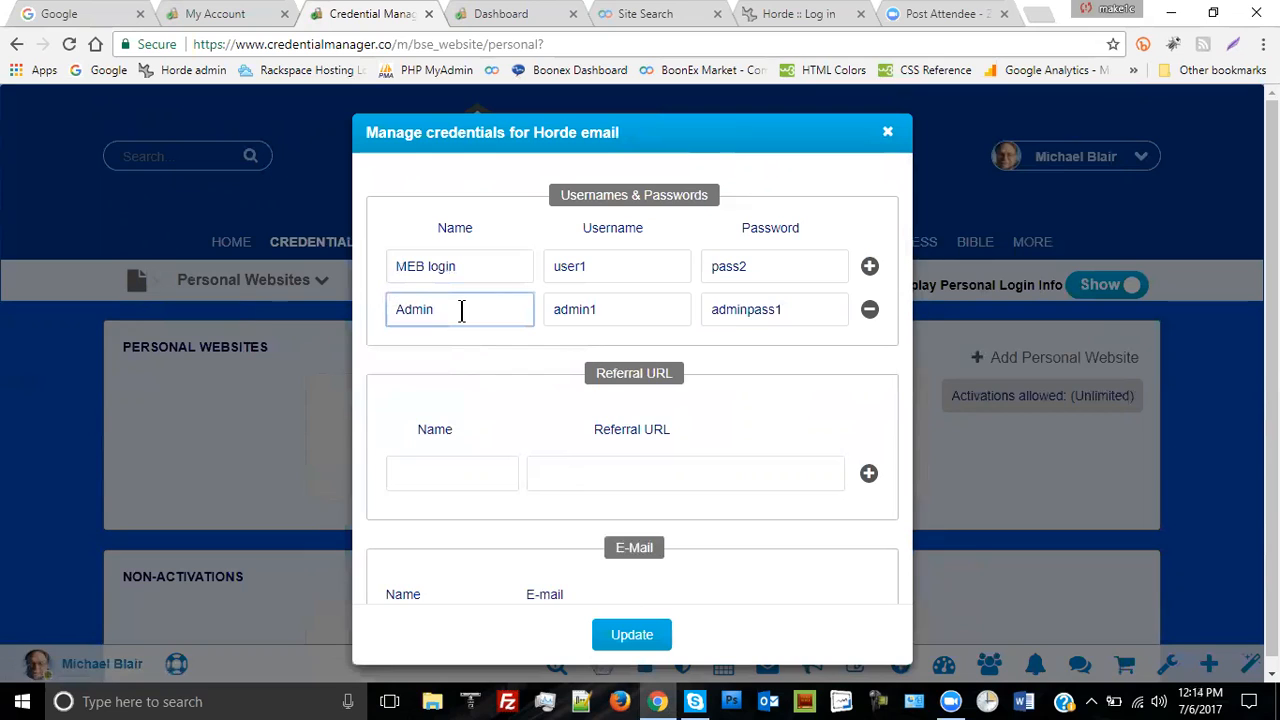
text(gin)
click(635, 638)
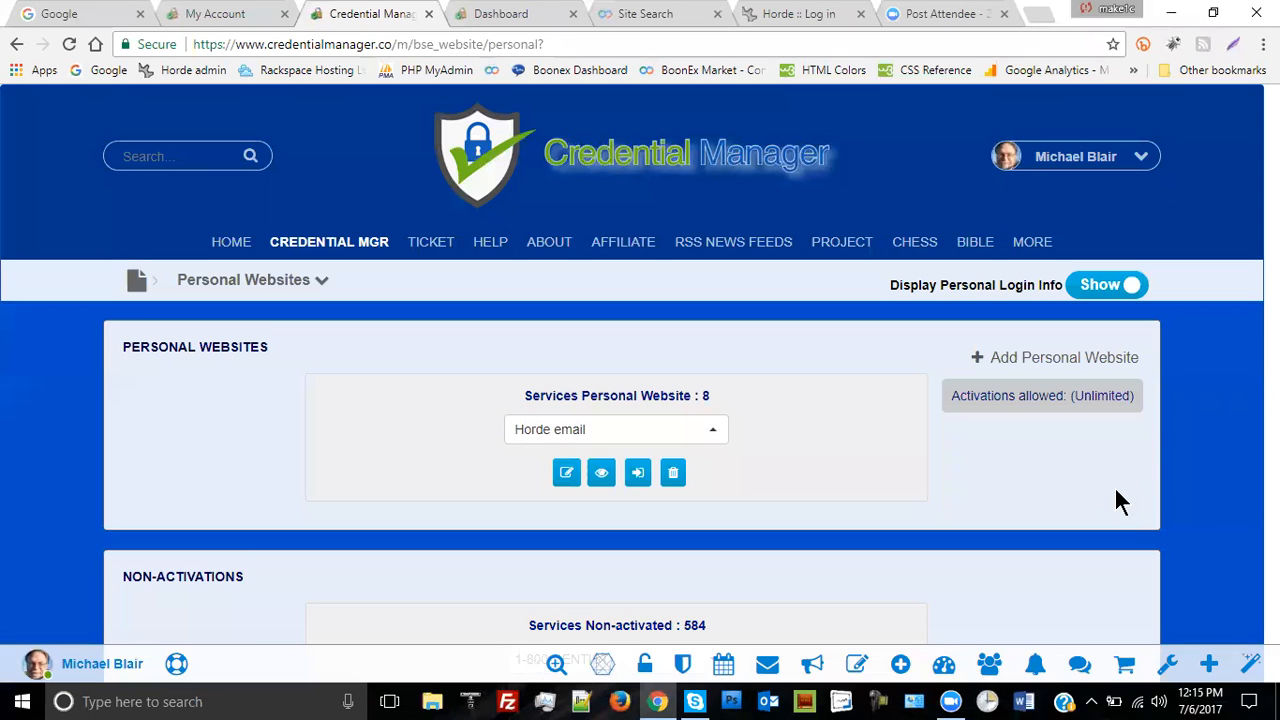
click(603, 478)
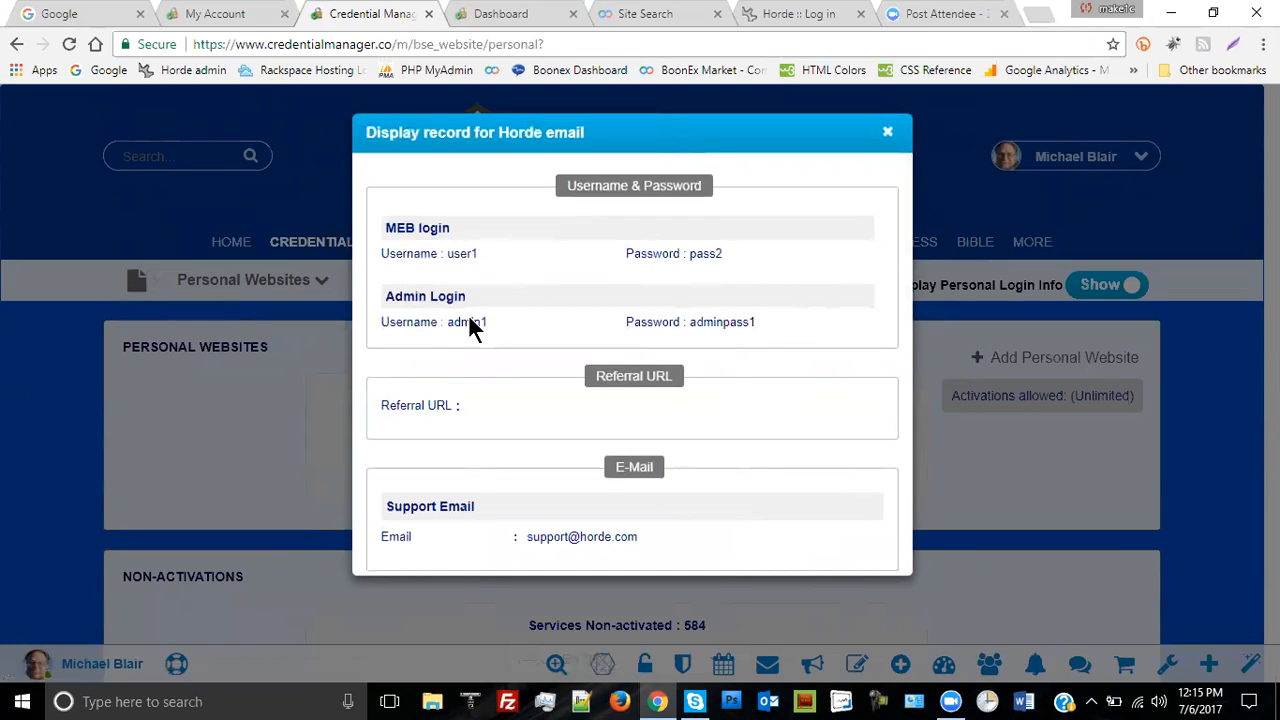
click(890, 136)
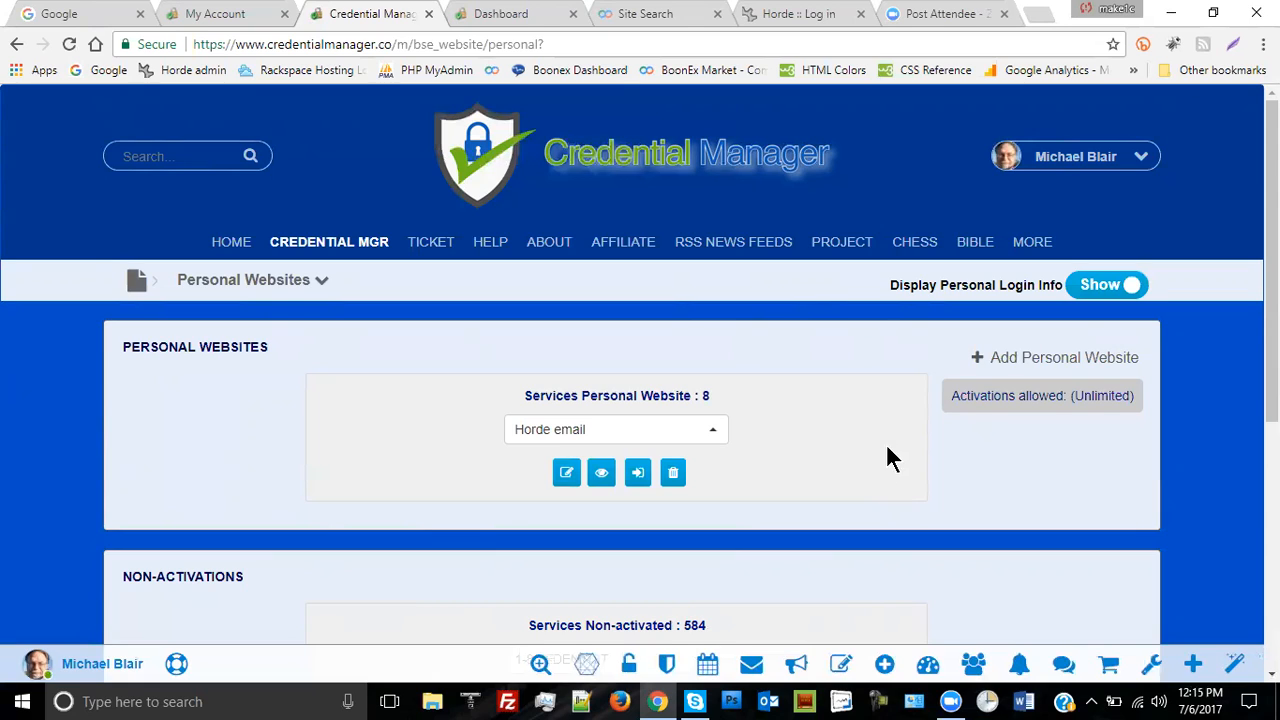
click(711, 437)
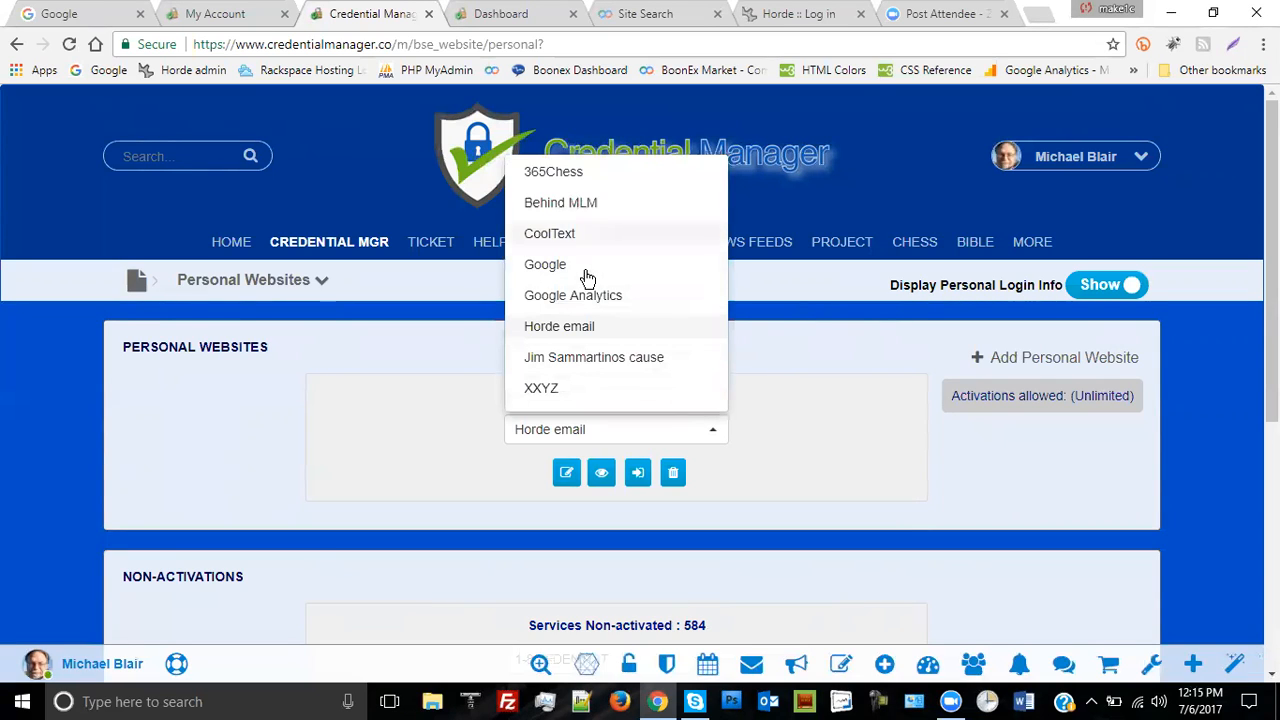
click(576, 330)
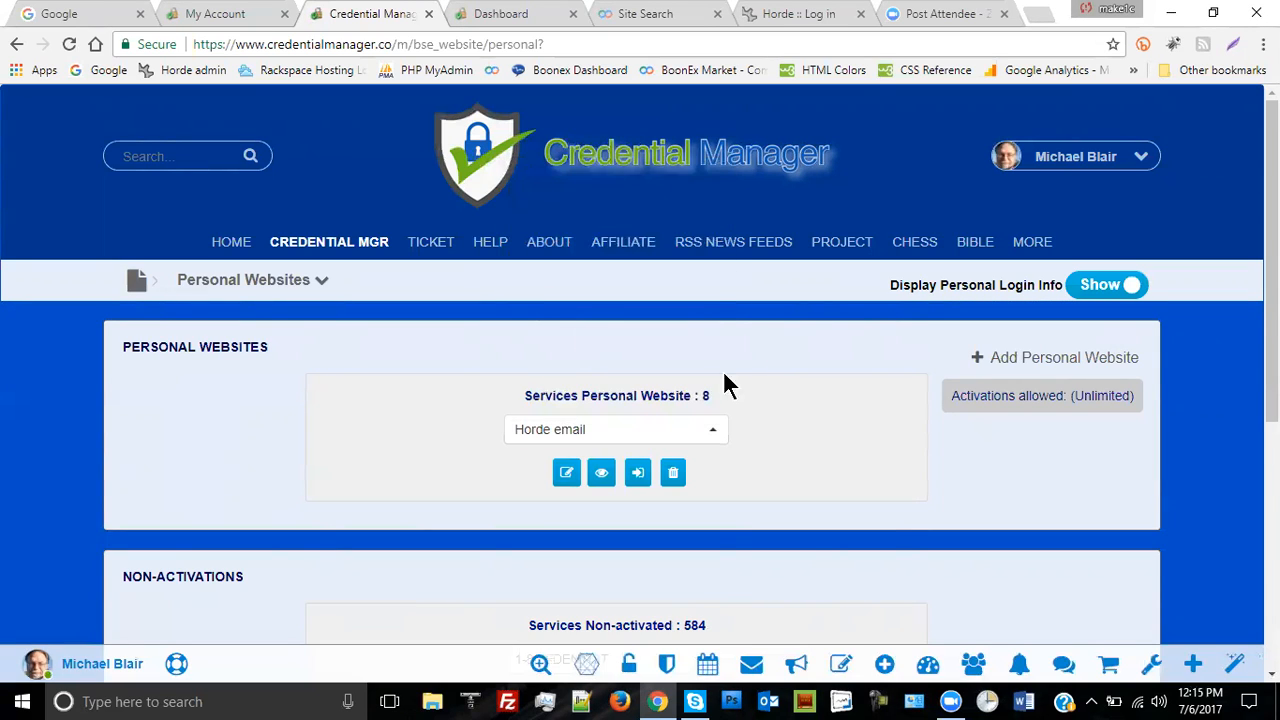
click(601, 472)
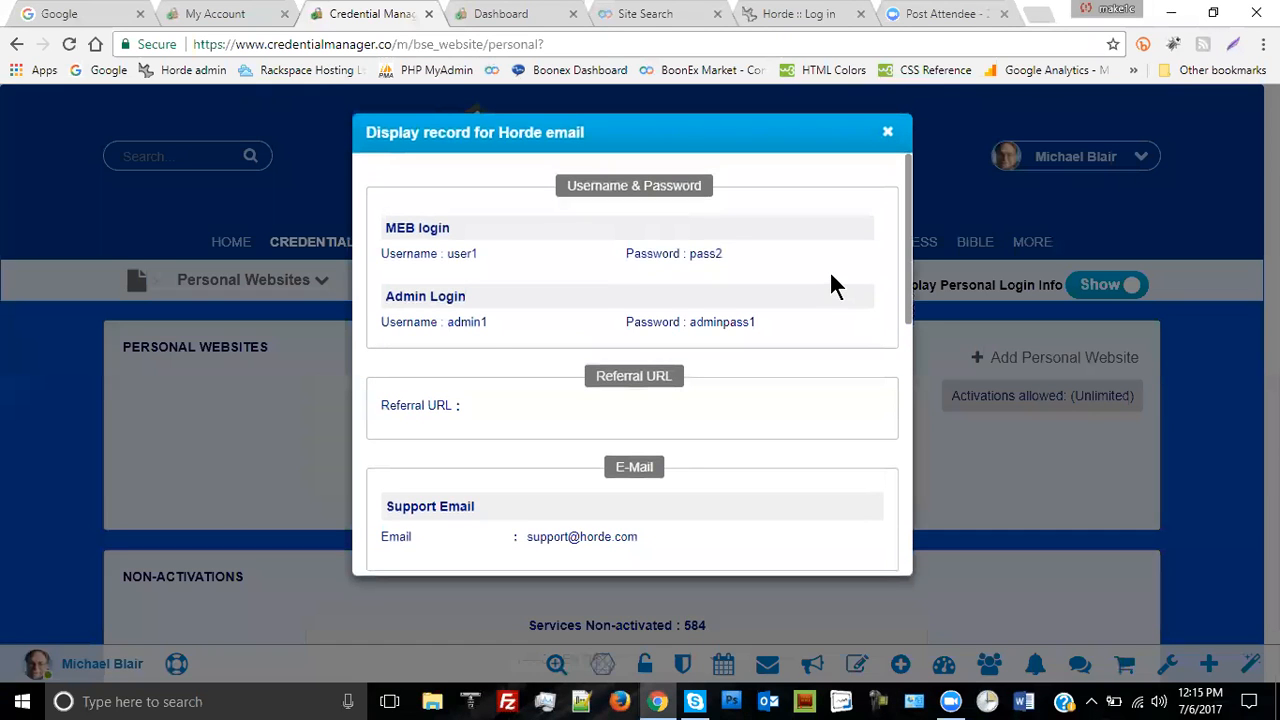
scroll(830, 276, down, 2)
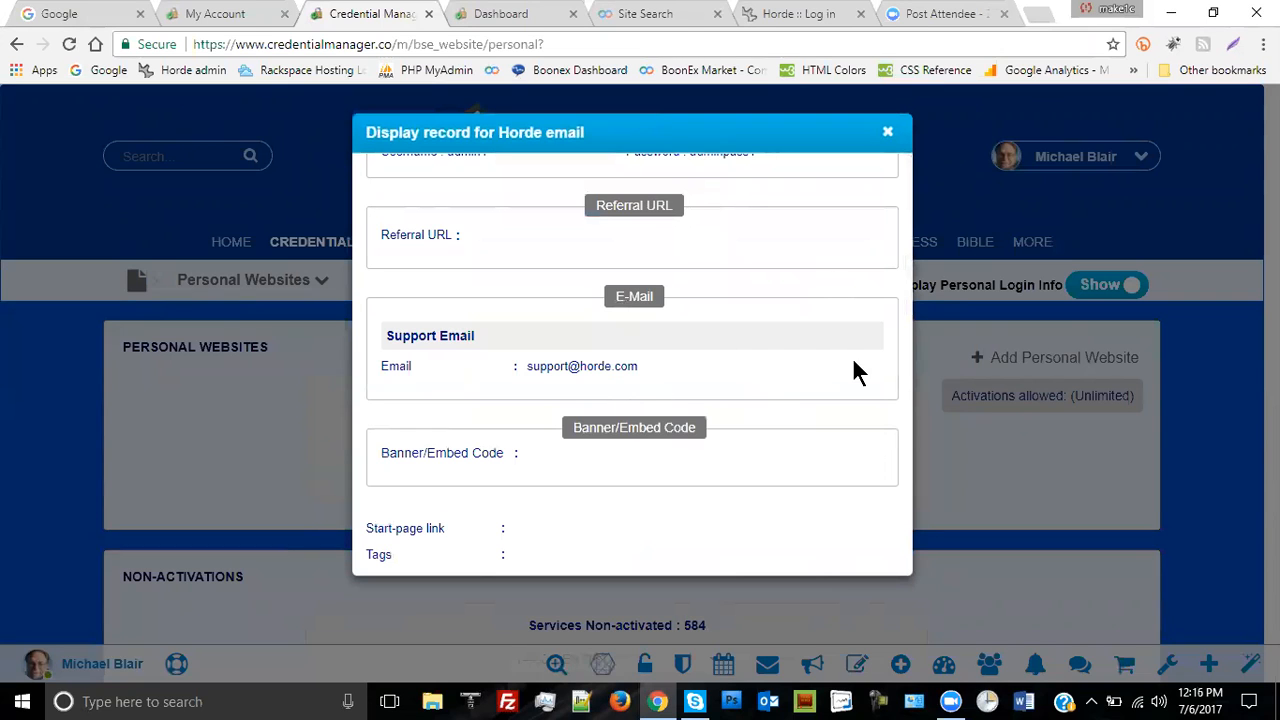
click(890, 135)
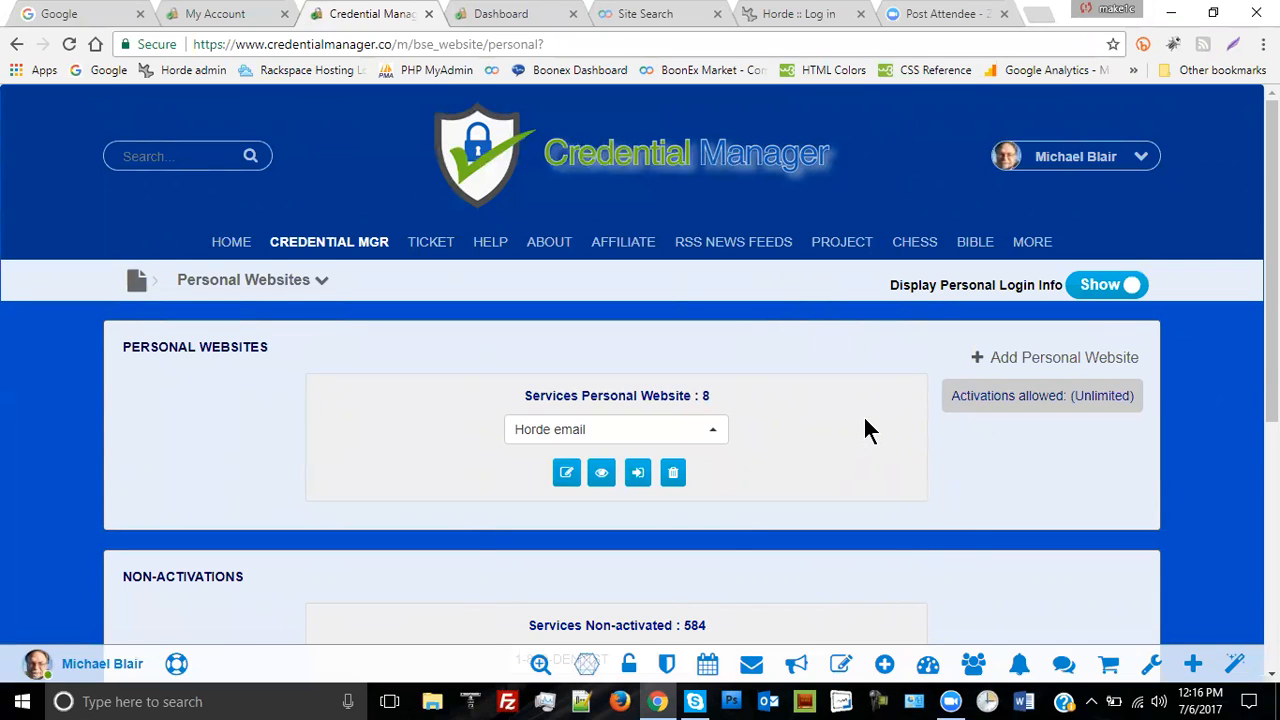
scroll(865, 428, down, 2)
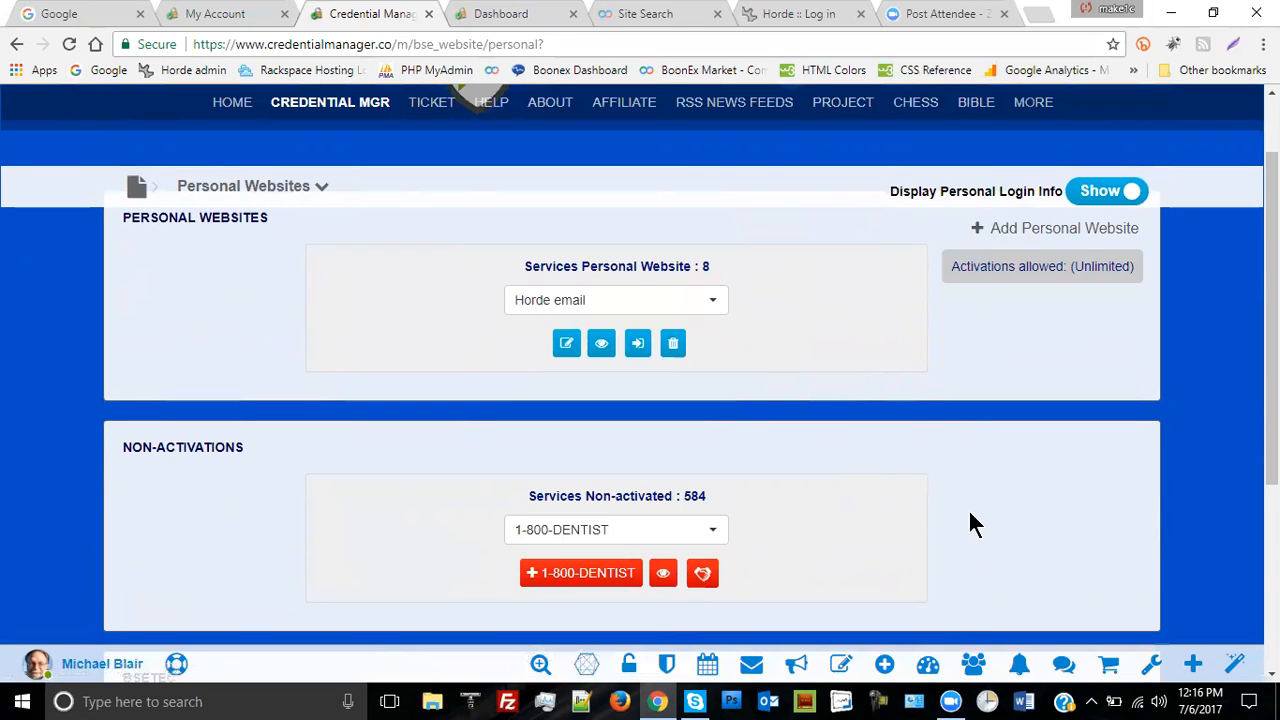
scroll(1054, 557, up, 3)
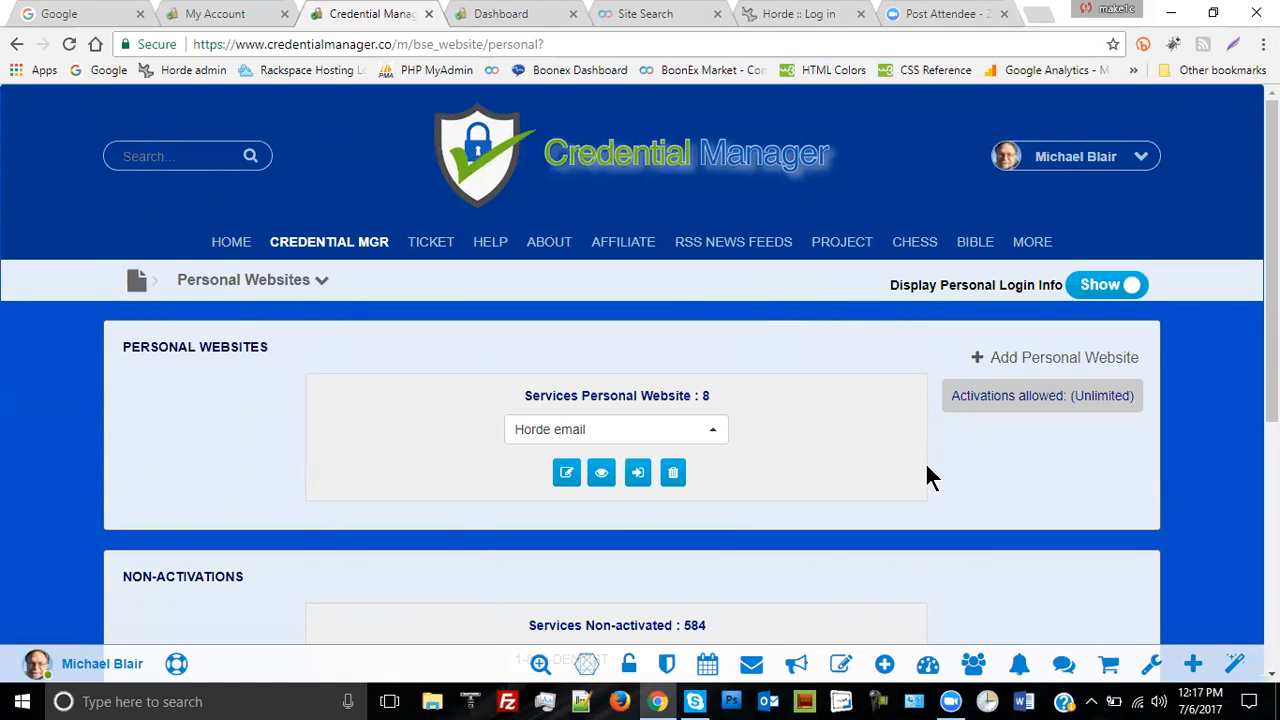
- Scroll below Personal Websites to reveal the Non-Activations panel listing 584 services
scroll(927, 470, down, 2)
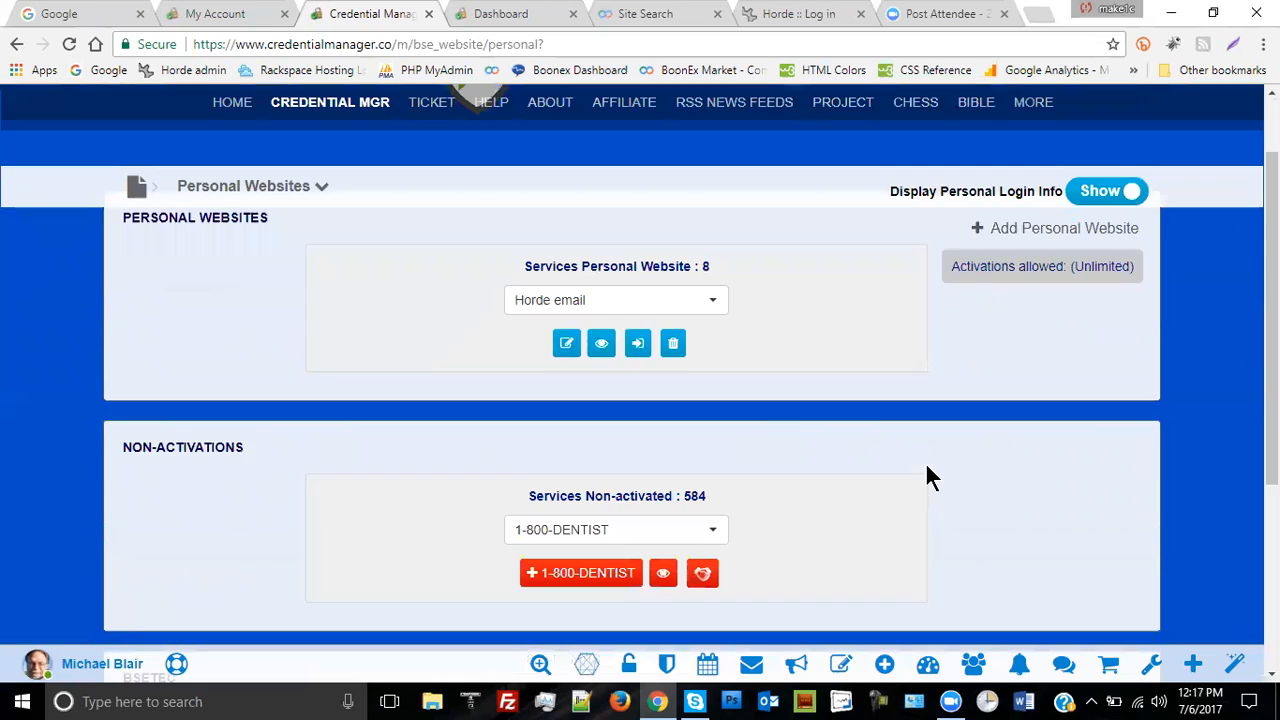
scroll(927, 470, down, 1)
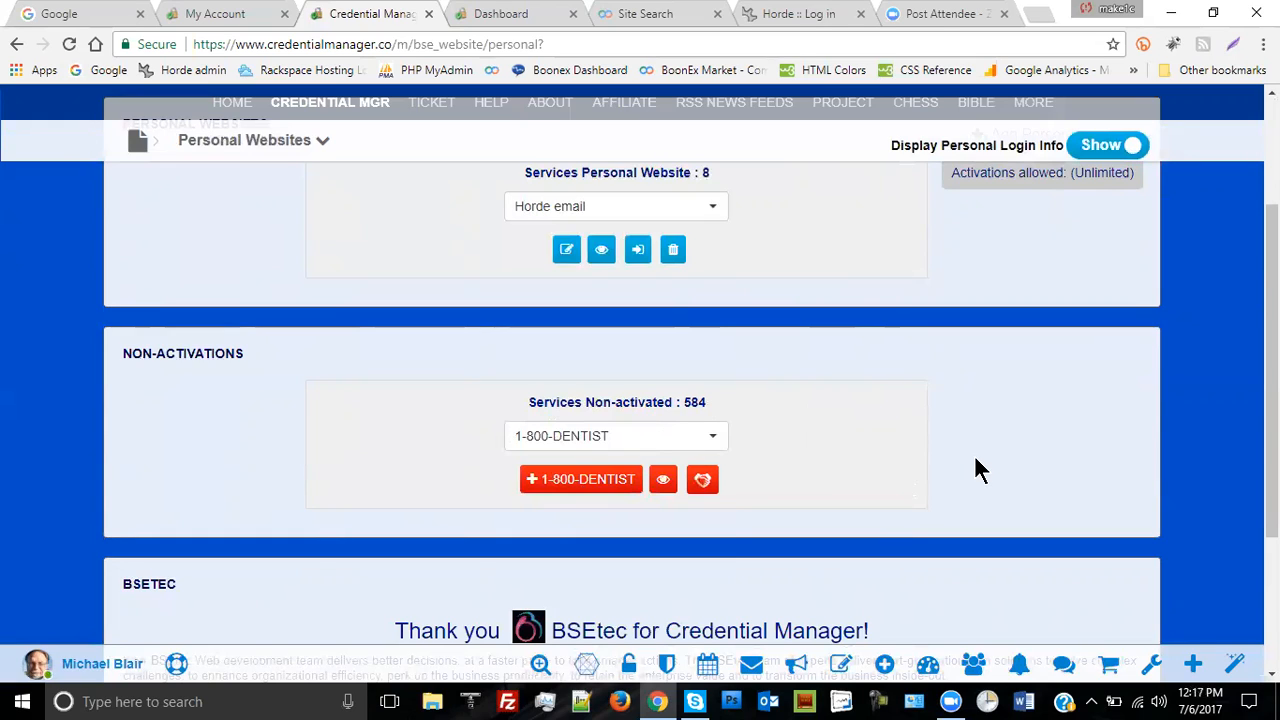
- Open the 1-800-DENTIST non-activated services dropdown and browse down to the Google entries
click(714, 440)
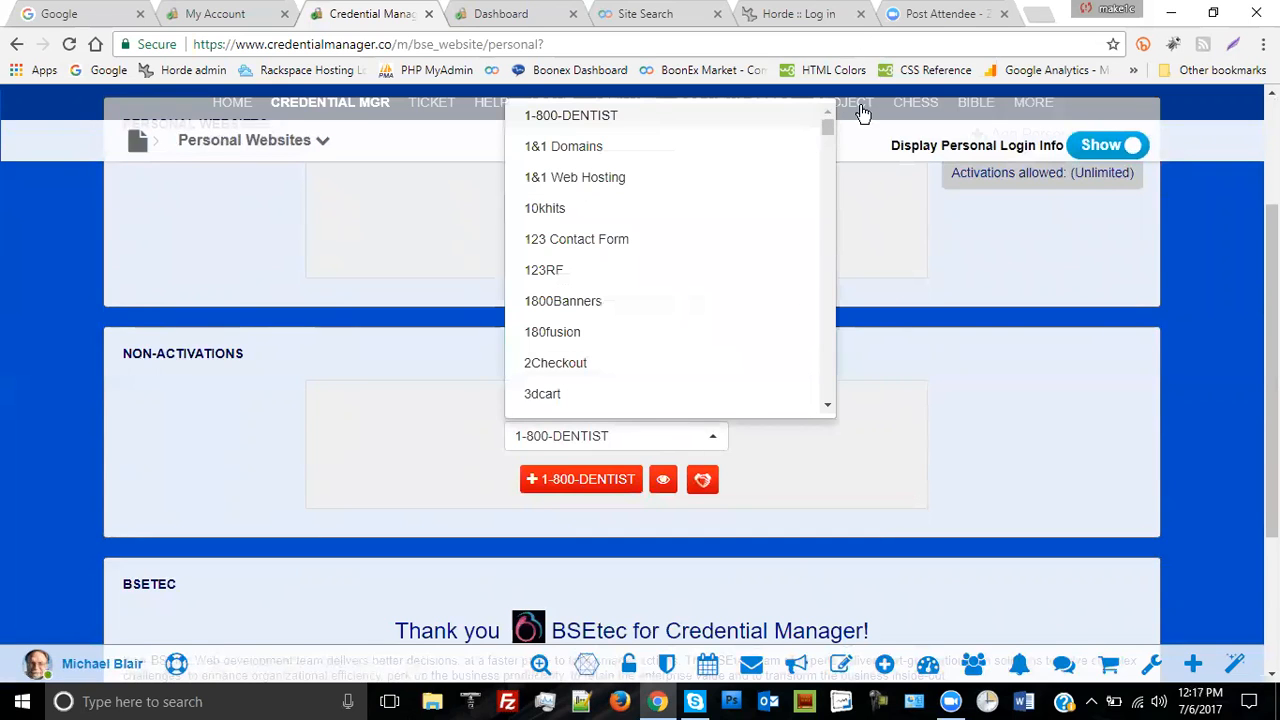
drag(826, 128, 831, 161)
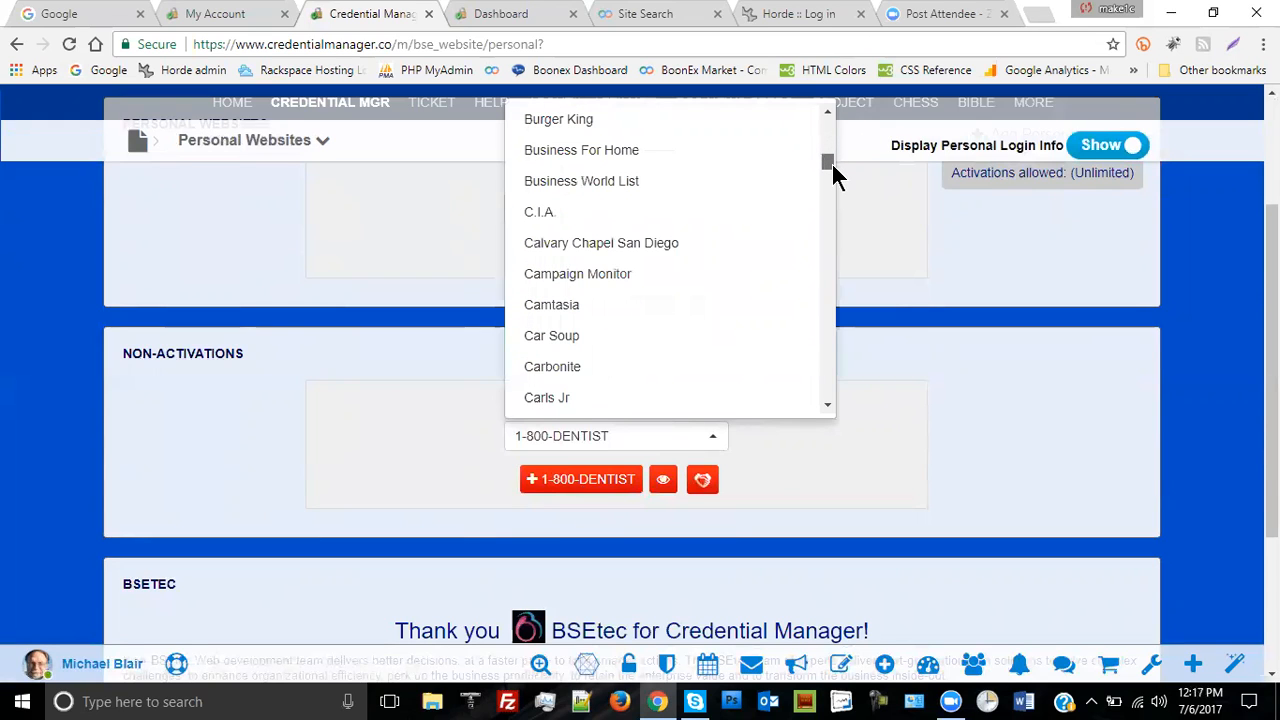
drag(831, 160, 826, 231)
scroll(793, 247, down, 2)
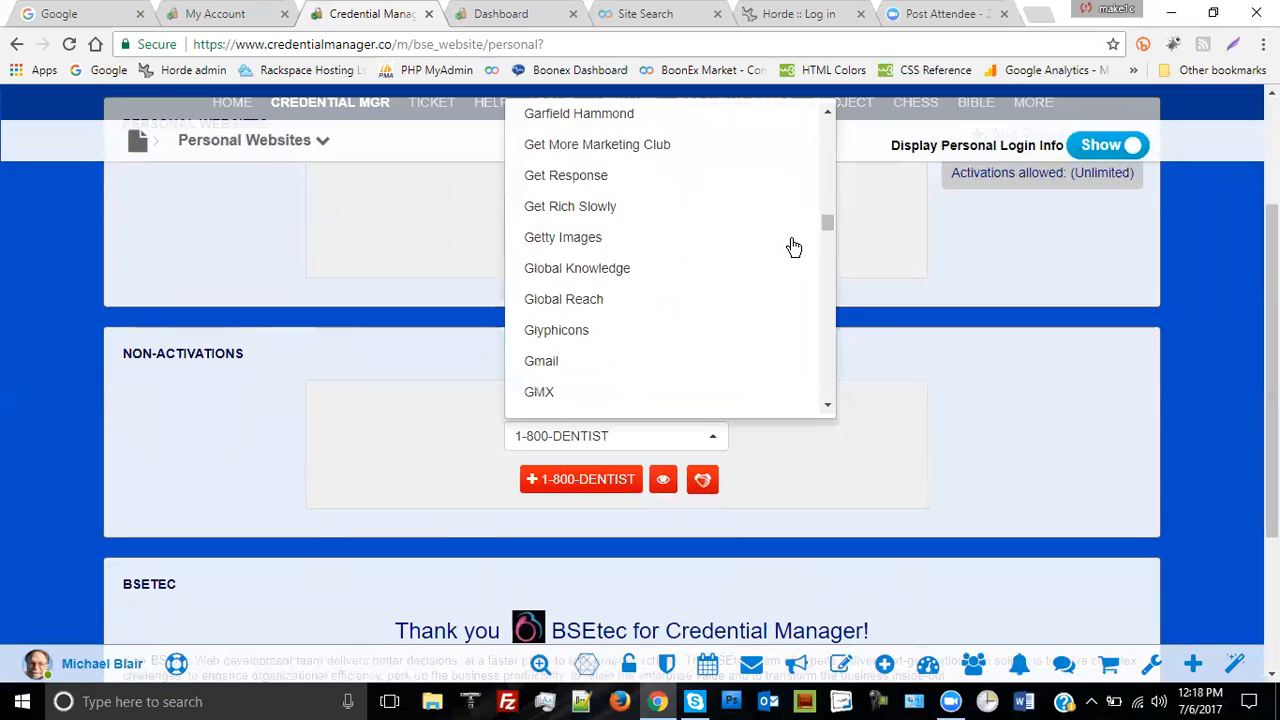
scroll(793, 247, down, 1)
scroll(793, 247, down, 2)
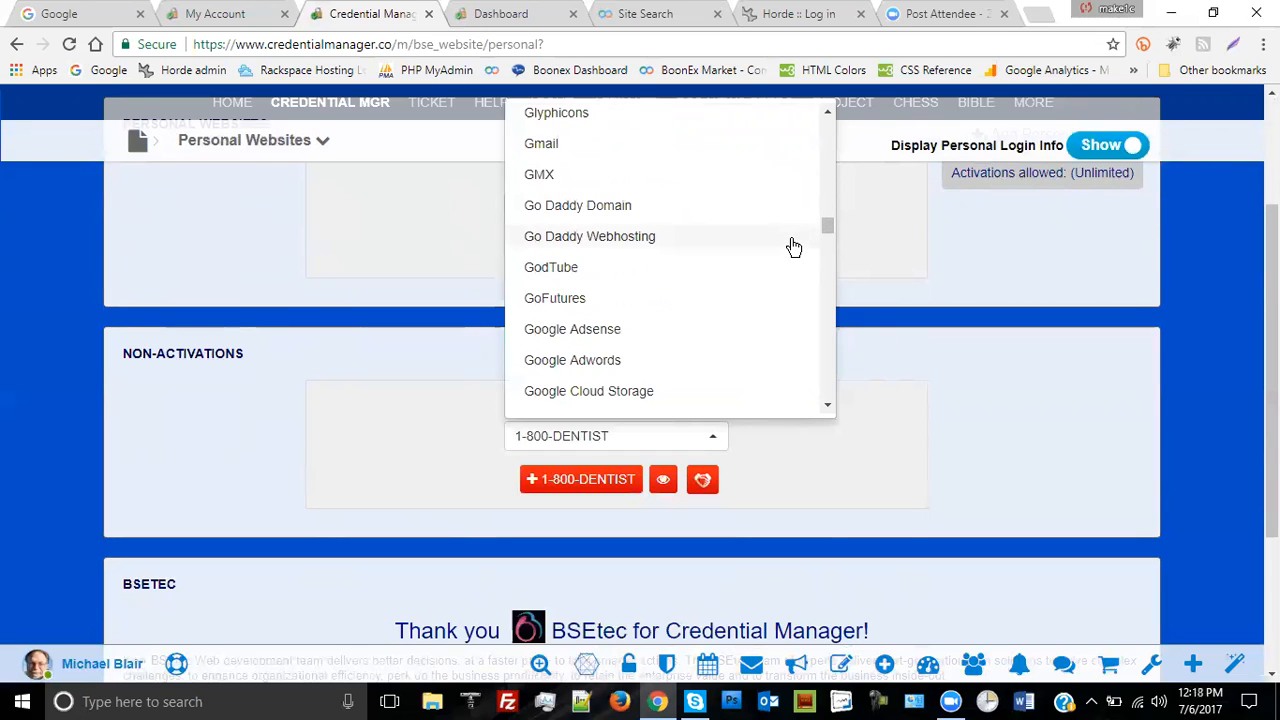
scroll(793, 247, down, 1)
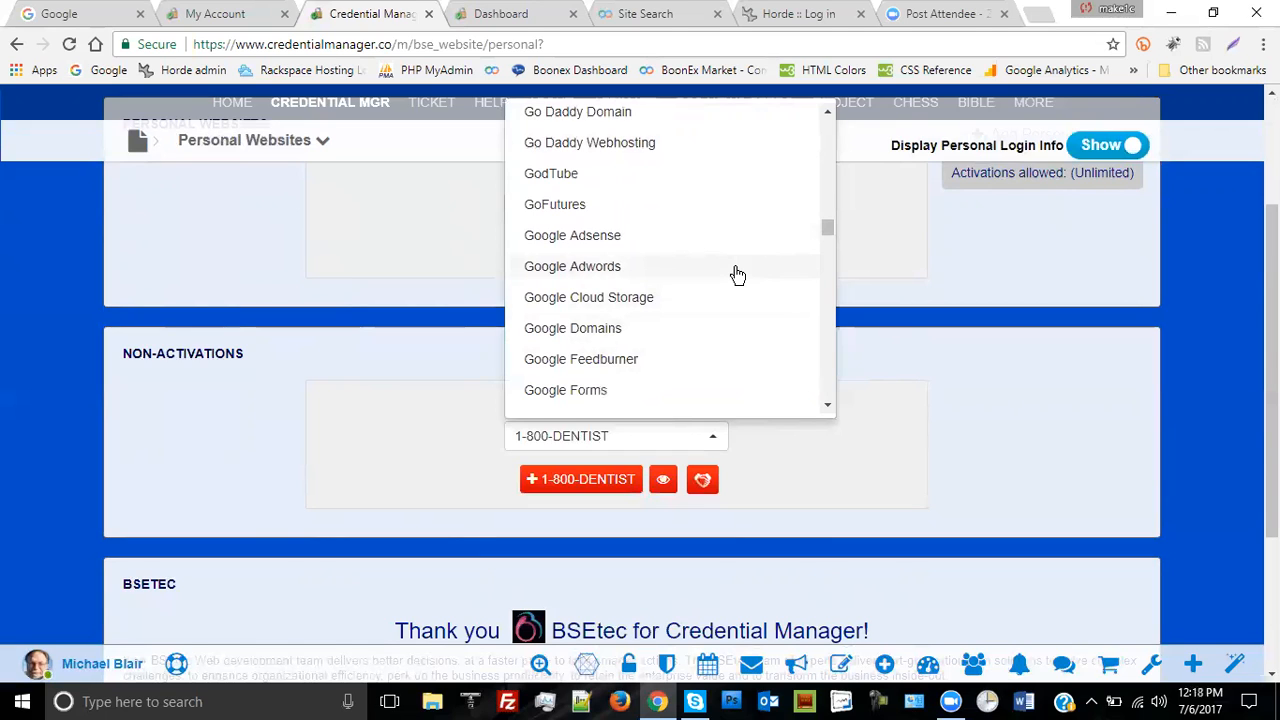
scroll(737, 275, down, 2)
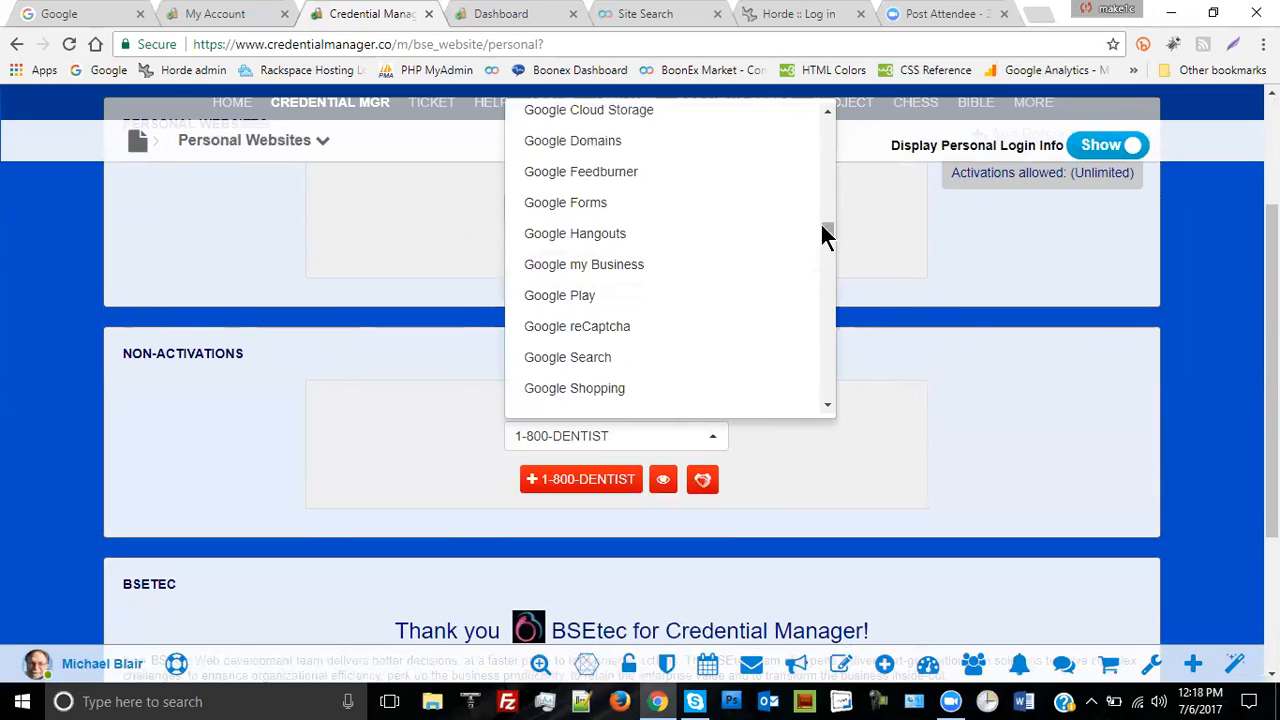
- Browse the L entries to Live Help Now, then close the list leaving 1-800-DENTIST selected
drag(827, 235, 829, 242)
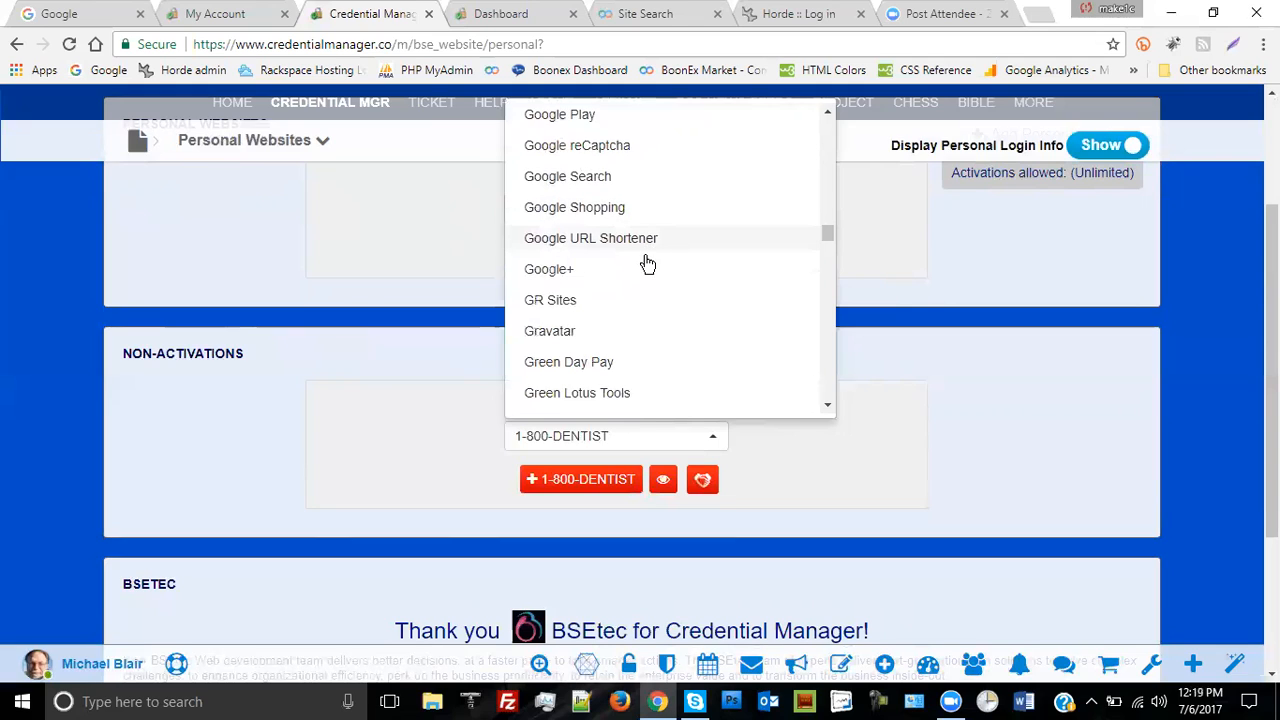
scroll(646, 262, down, 2)
scroll(750, 278, down, 5)
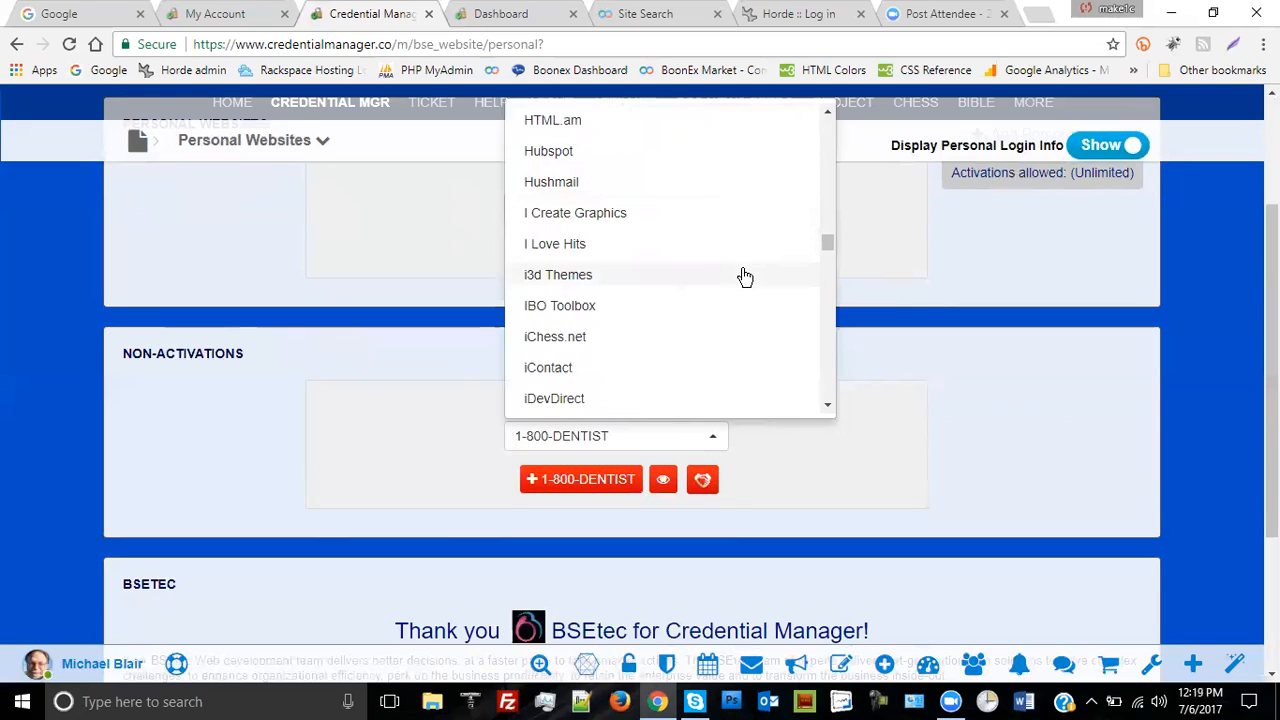
scroll(745, 277, down, 5)
scroll(745, 277, down, 5)
scroll(745, 277, down, 3)
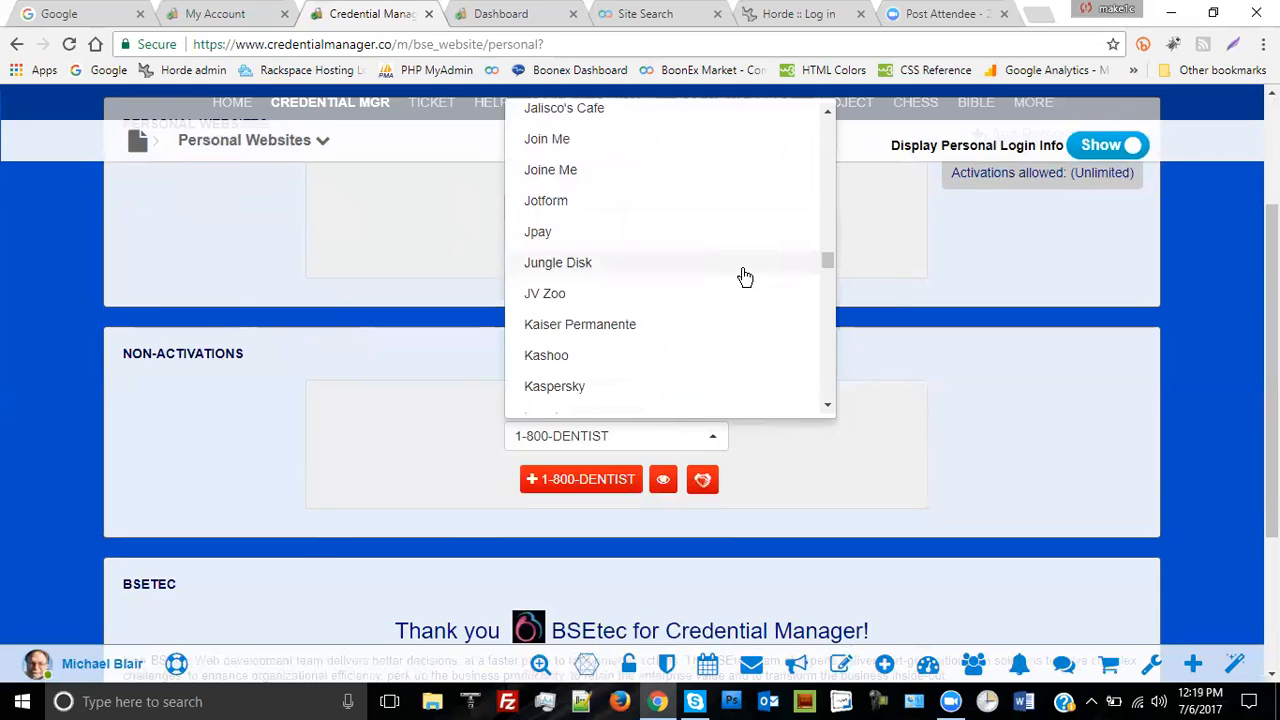
scroll(729, 277, down, 1)
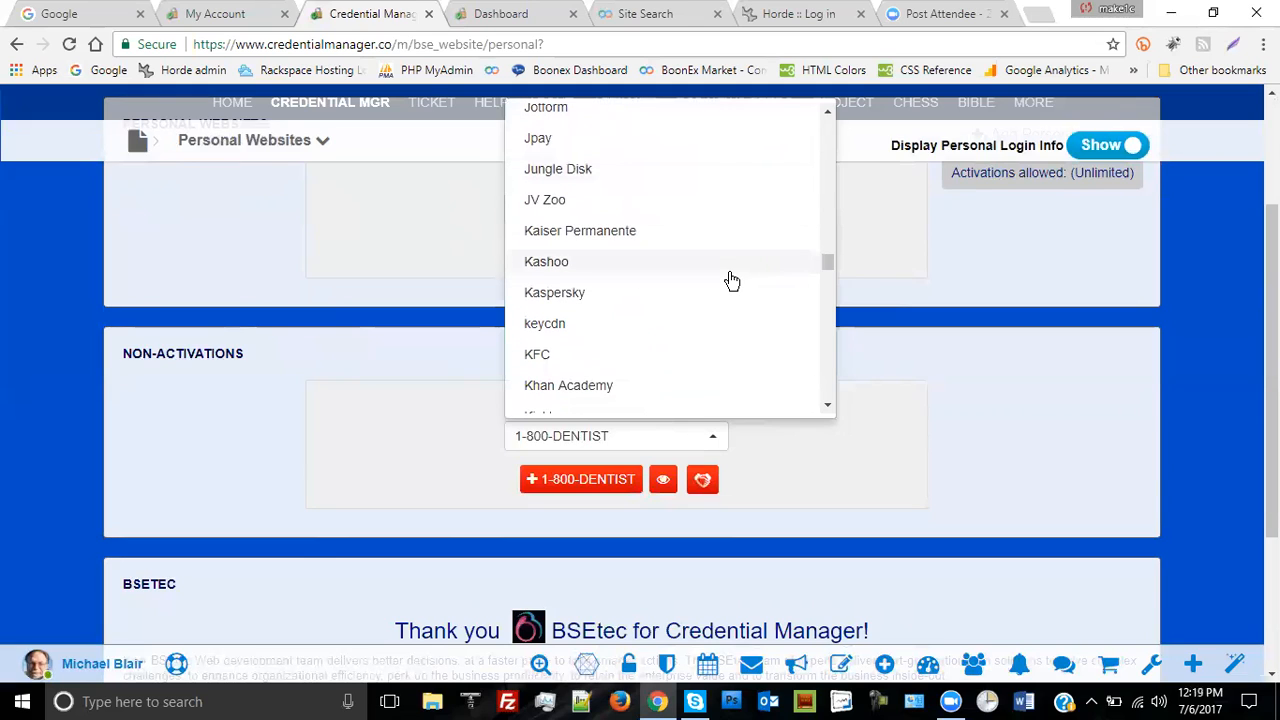
scroll(718, 288, down, 2)
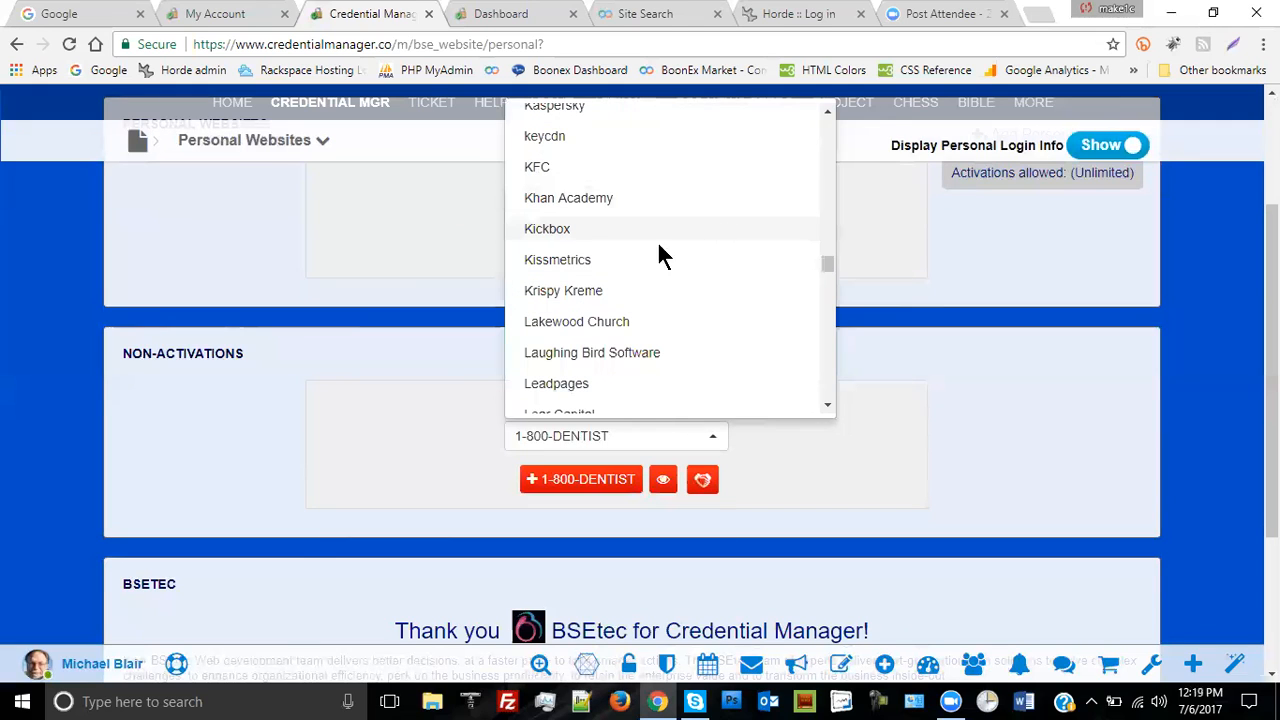
scroll(762, 280, down, 1)
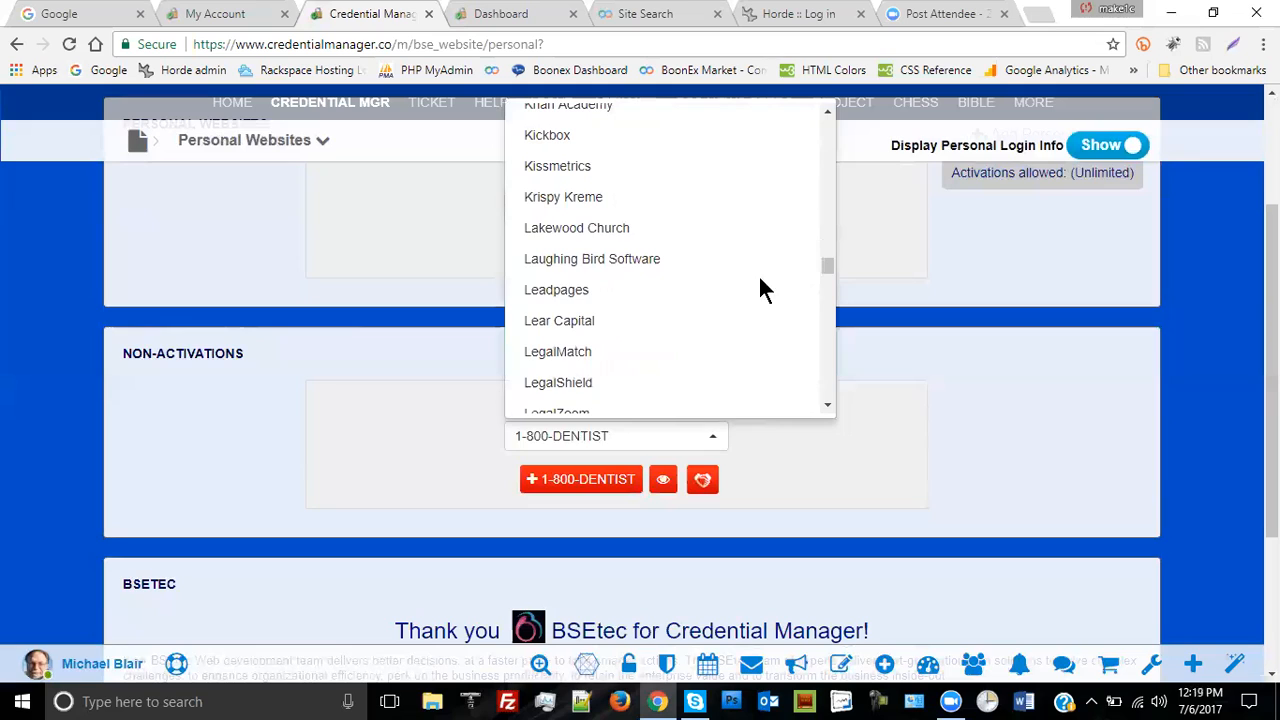
scroll(749, 272, down, 2)
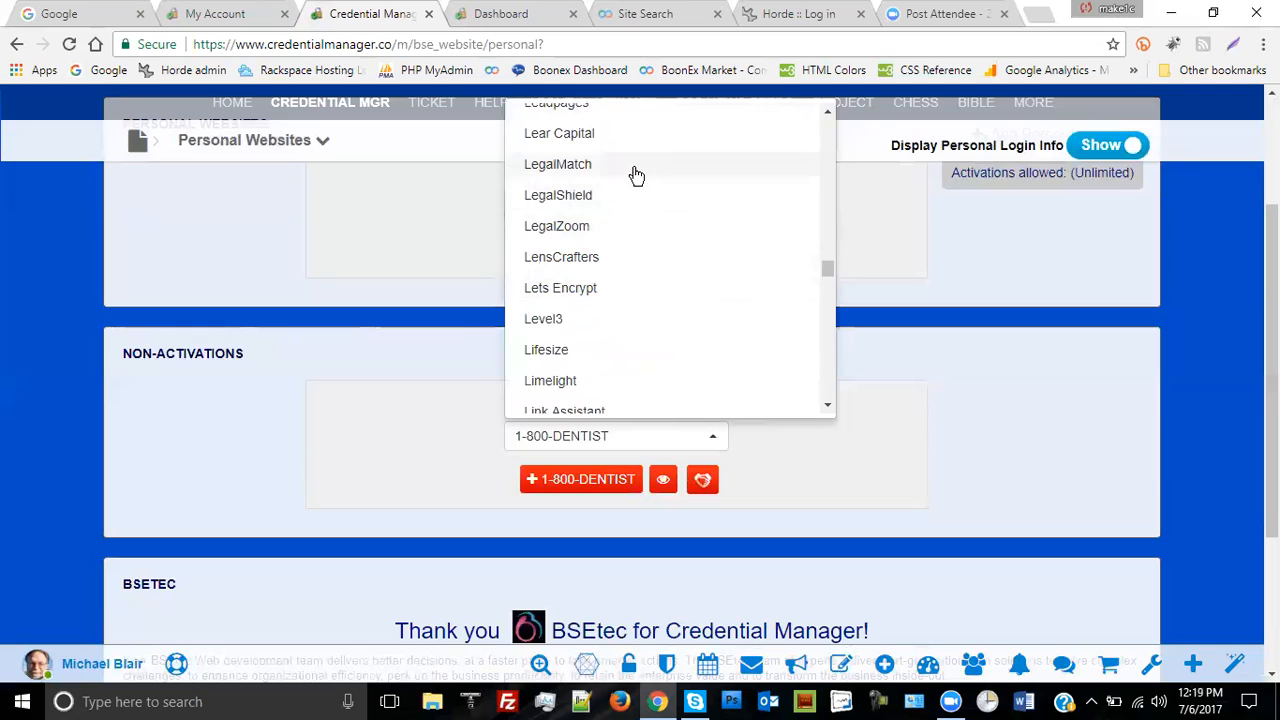
scroll(715, 250, down, 4)
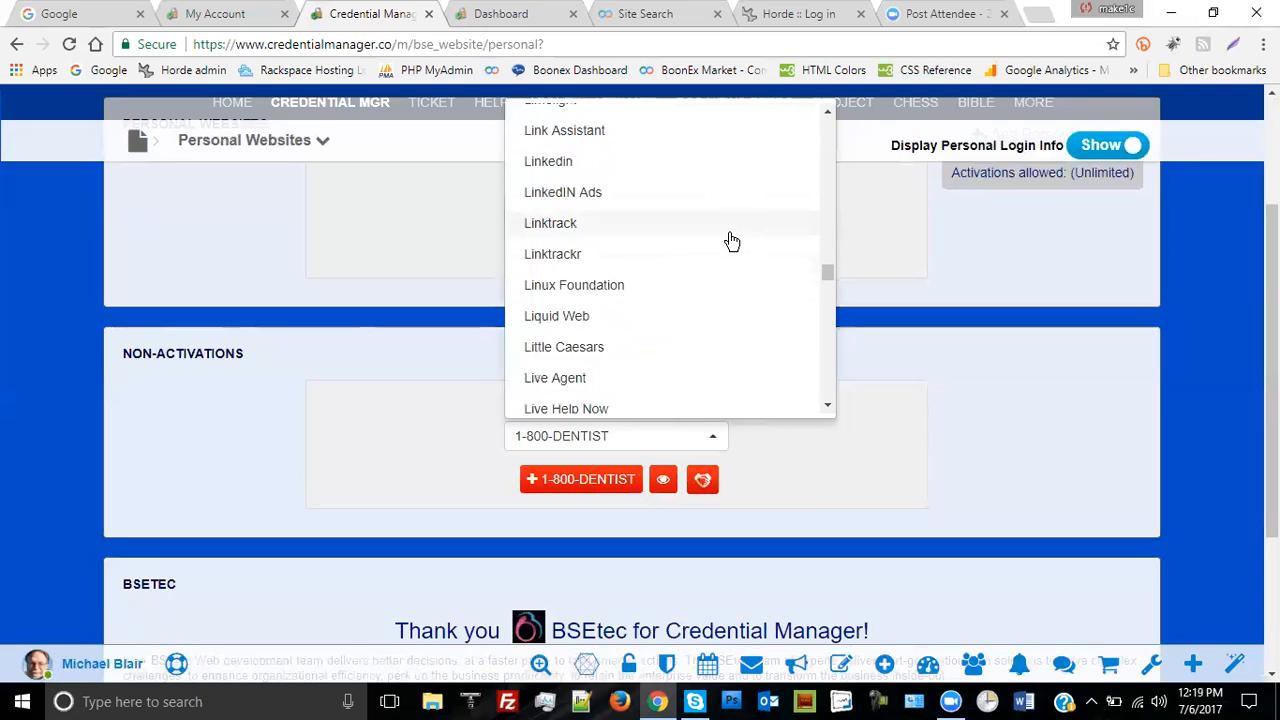
click(943, 400)
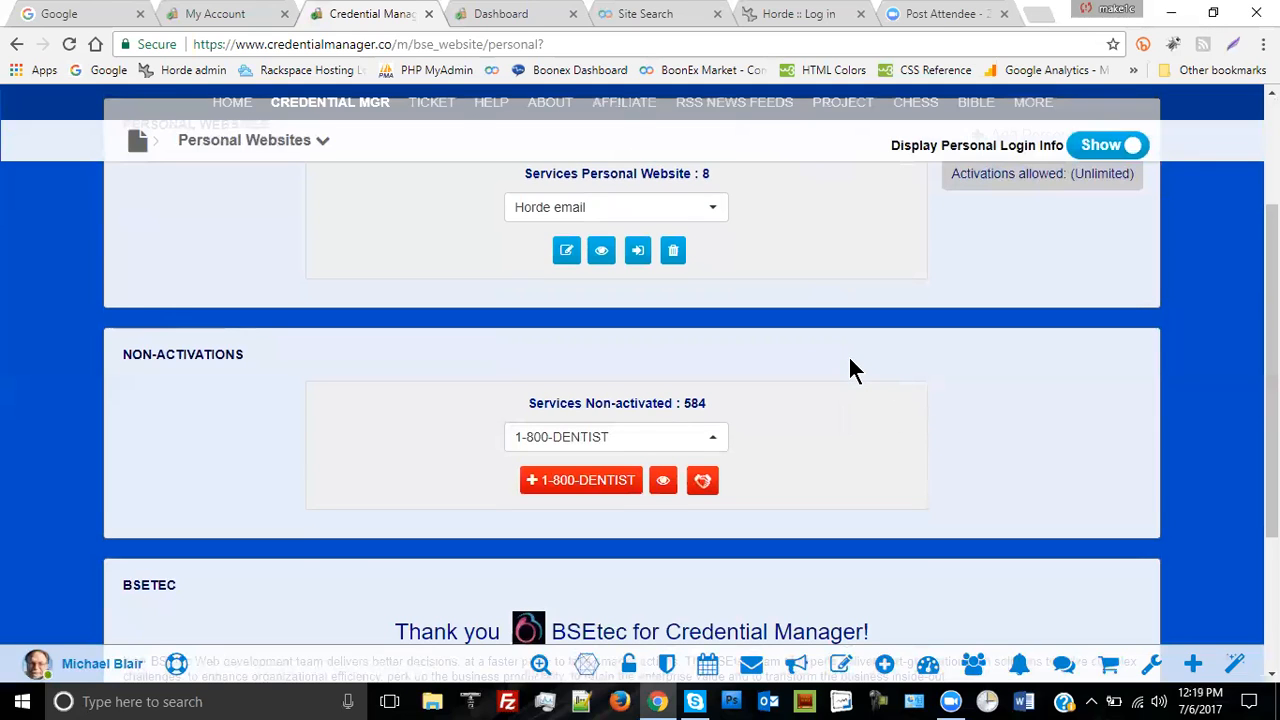
scroll(848, 362, up, 3)
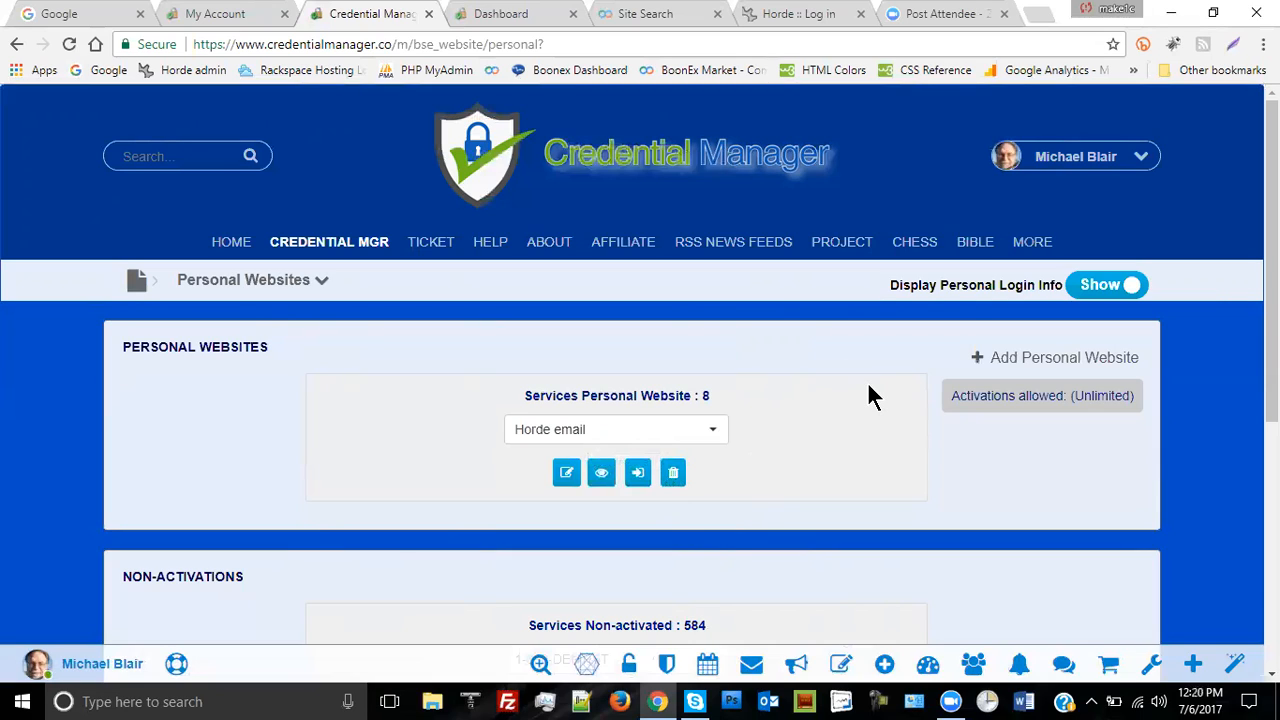
click(566, 472)
scroll(800, 340, down, 3)
scroll(813, 350, down, 3)
scroll(813, 350, down, 1)
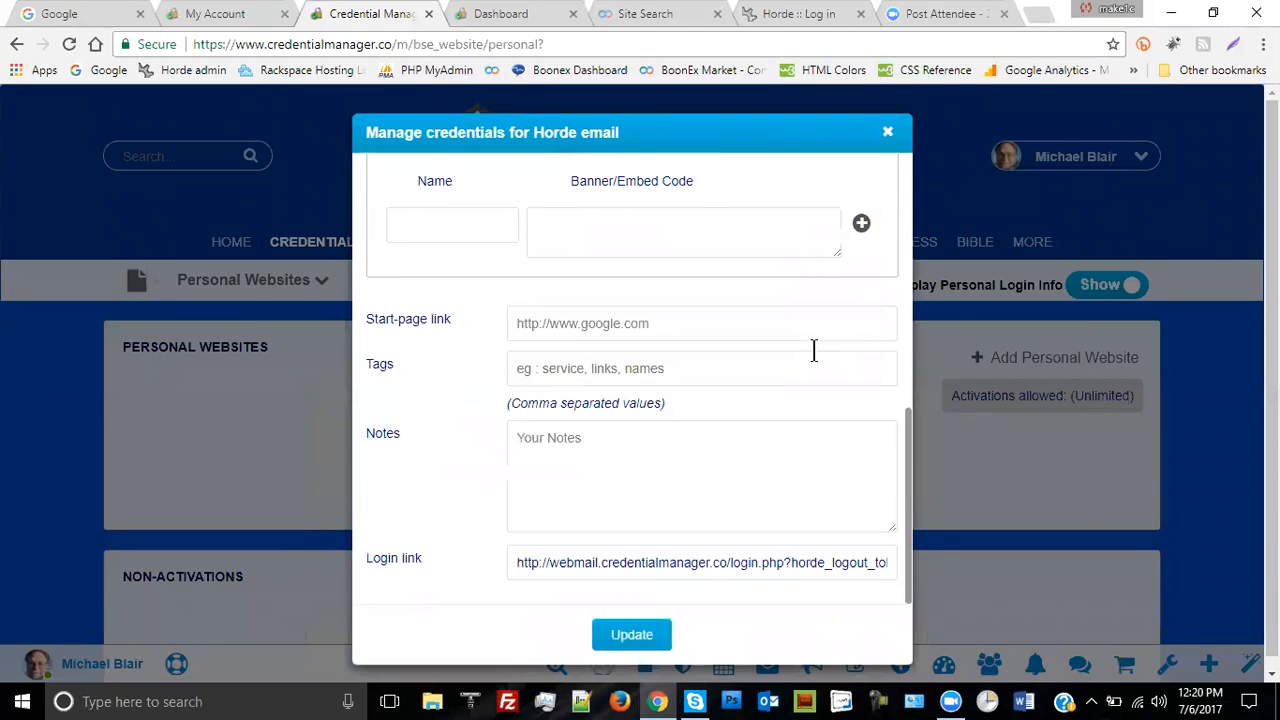
click(889, 135)
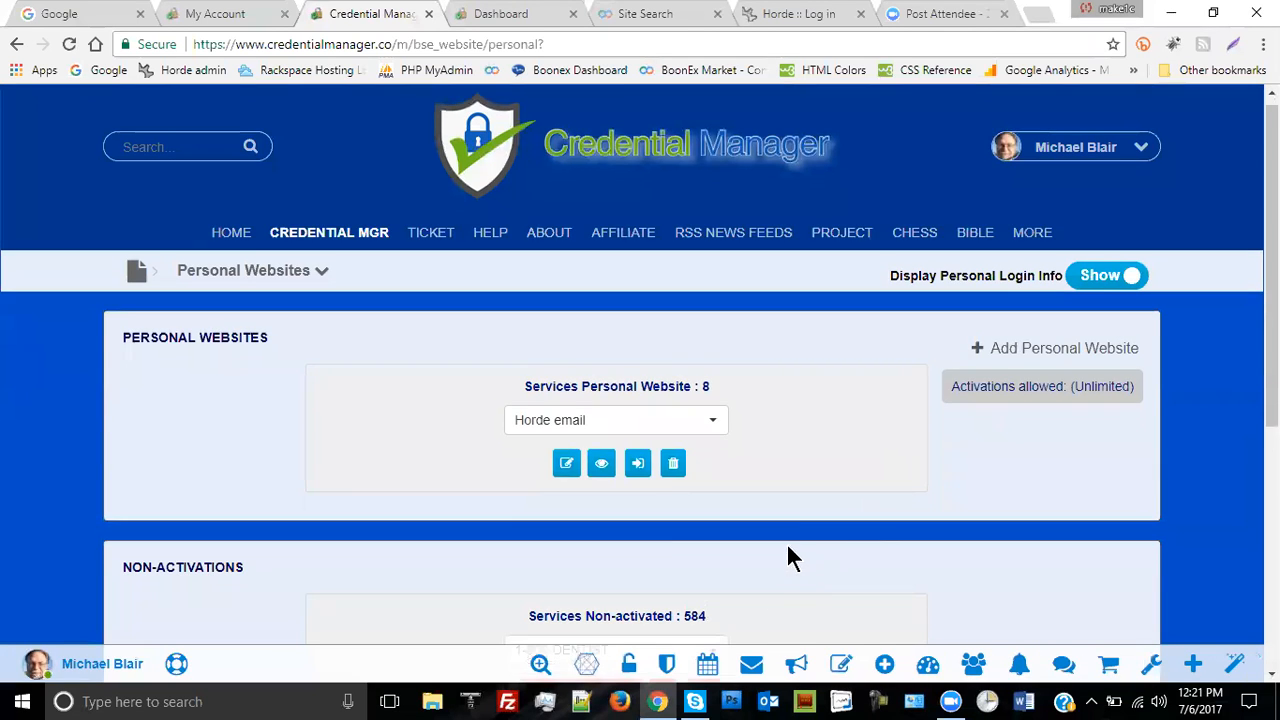
scroll(801, 525, down, 2)
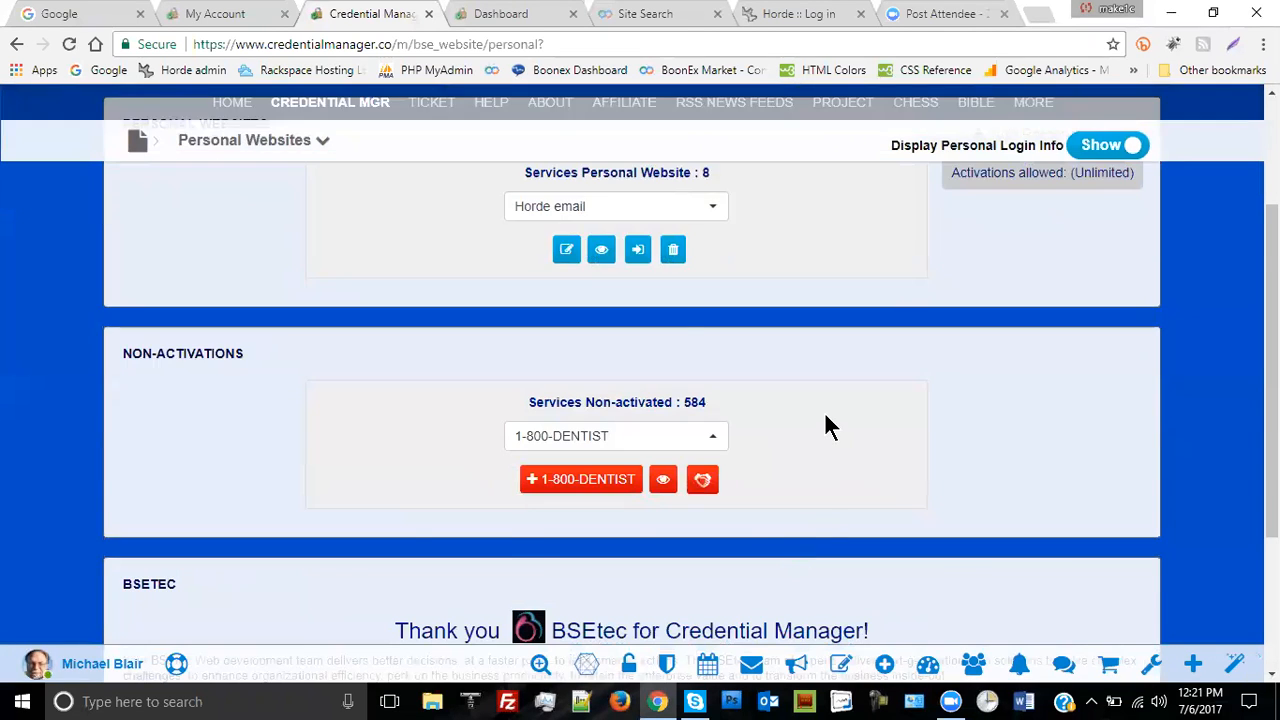
scroll(826, 423, down, 1)
scroll(830, 385, up, 3)
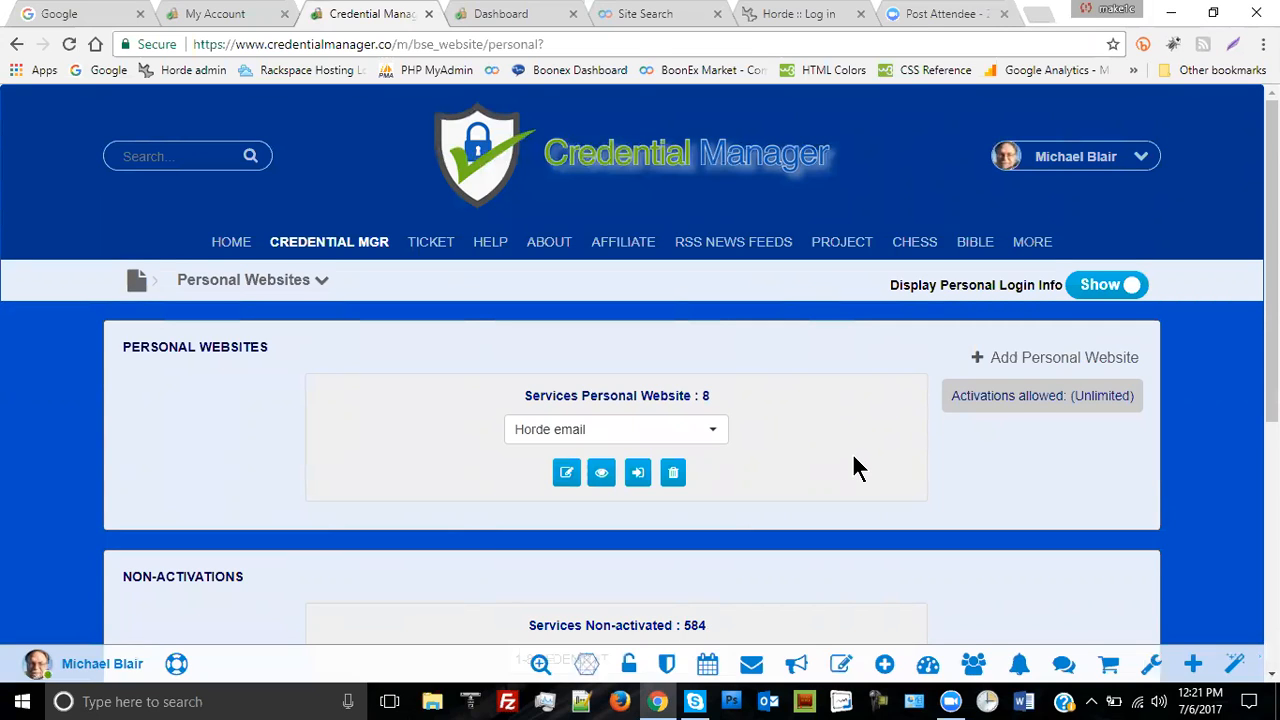
scroll(855, 470, down, 2)
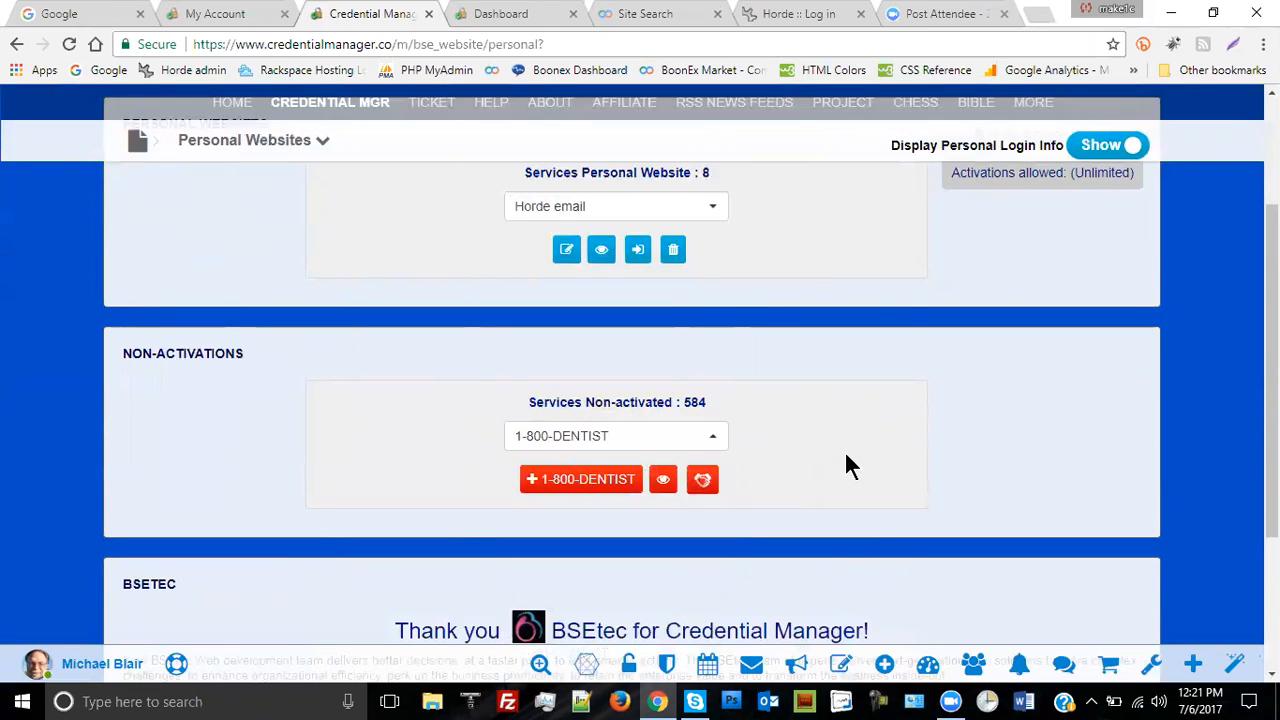
scroll(843, 400, up, 2)
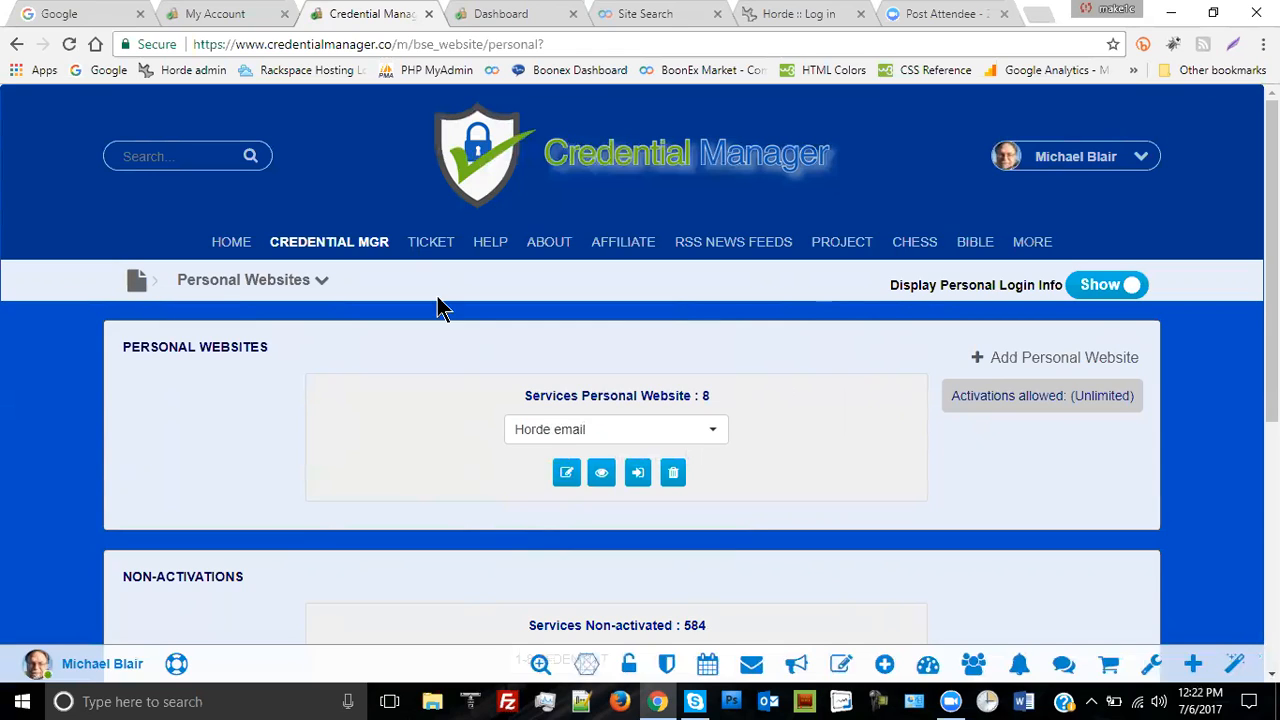
click(324, 282)
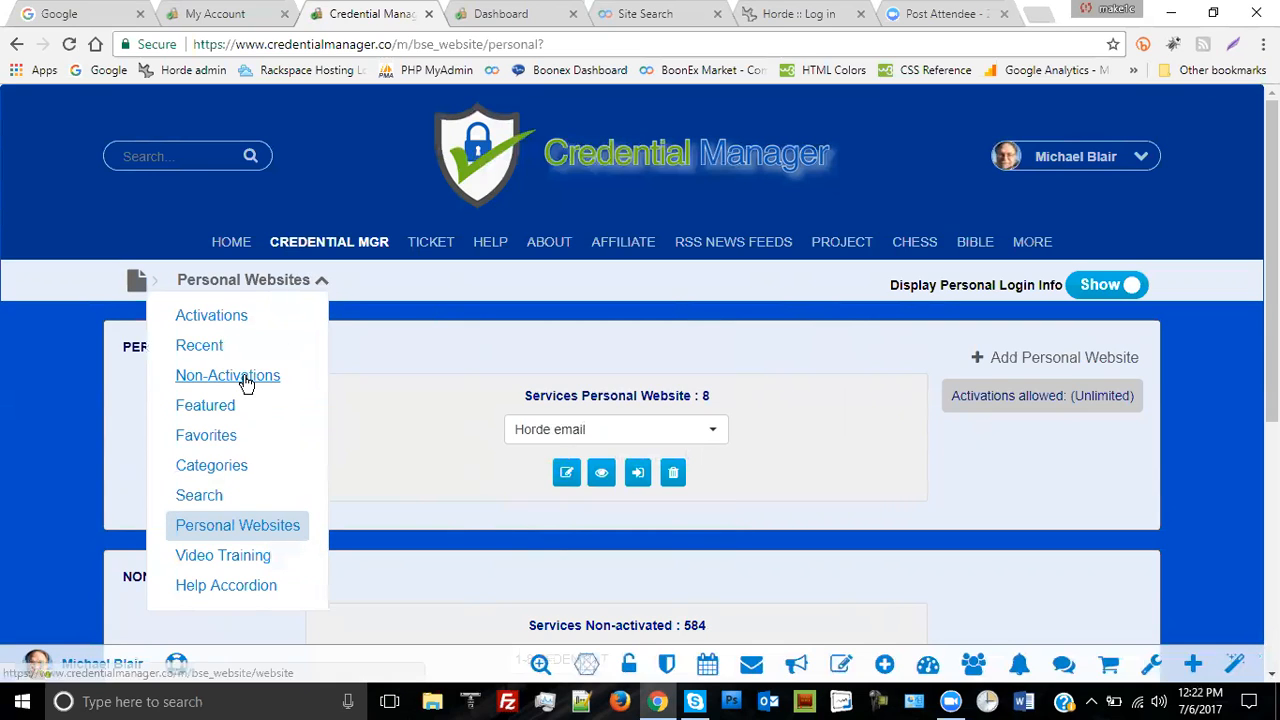
click(406, 362)
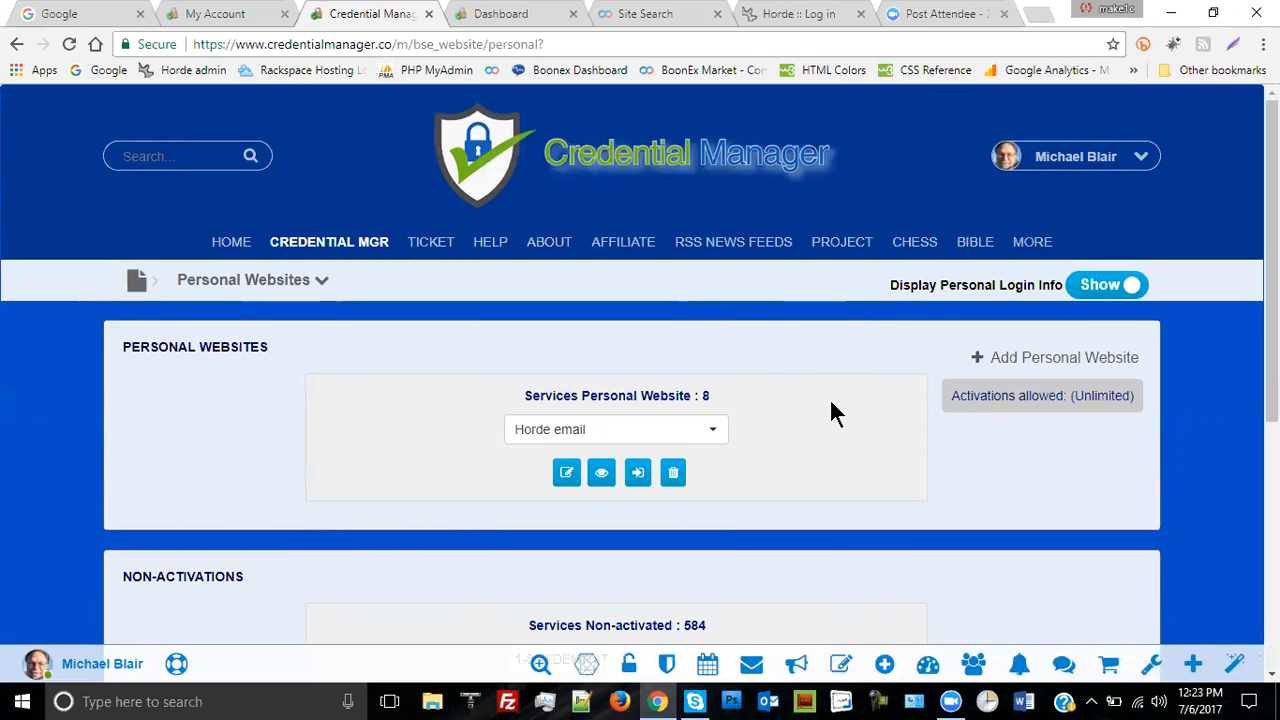
click(1106, 292)
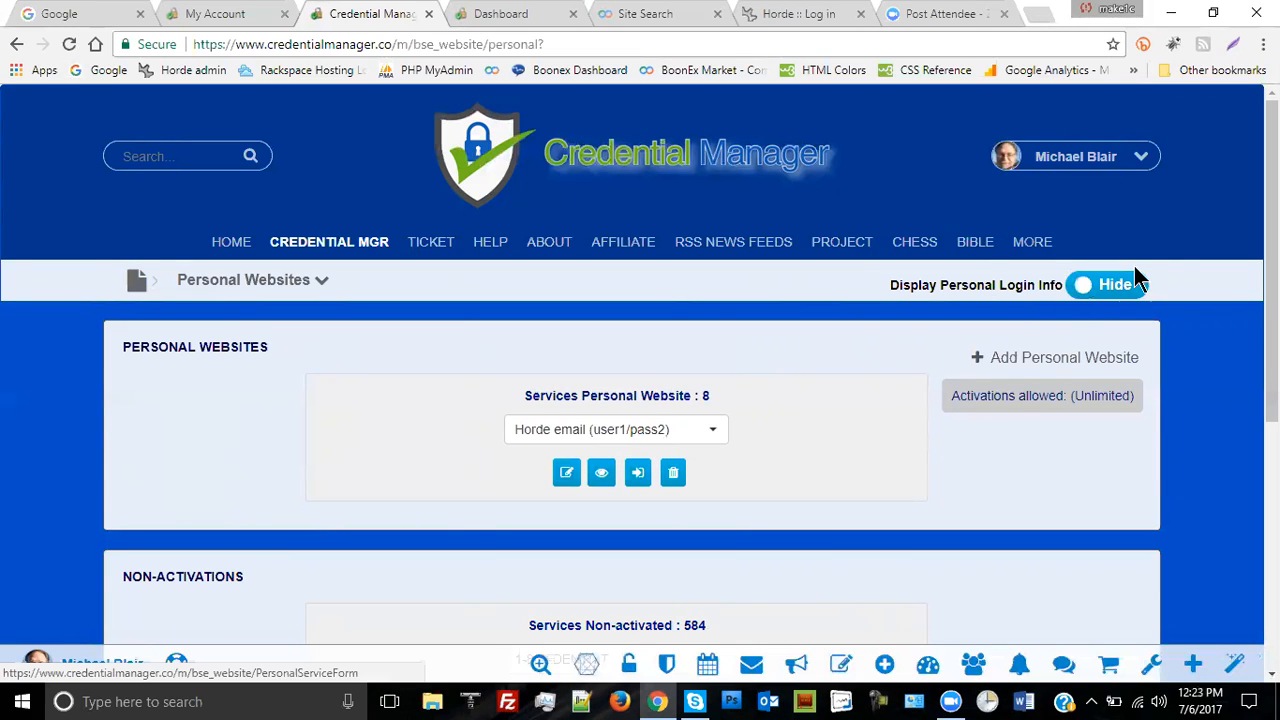
click(1085, 292)
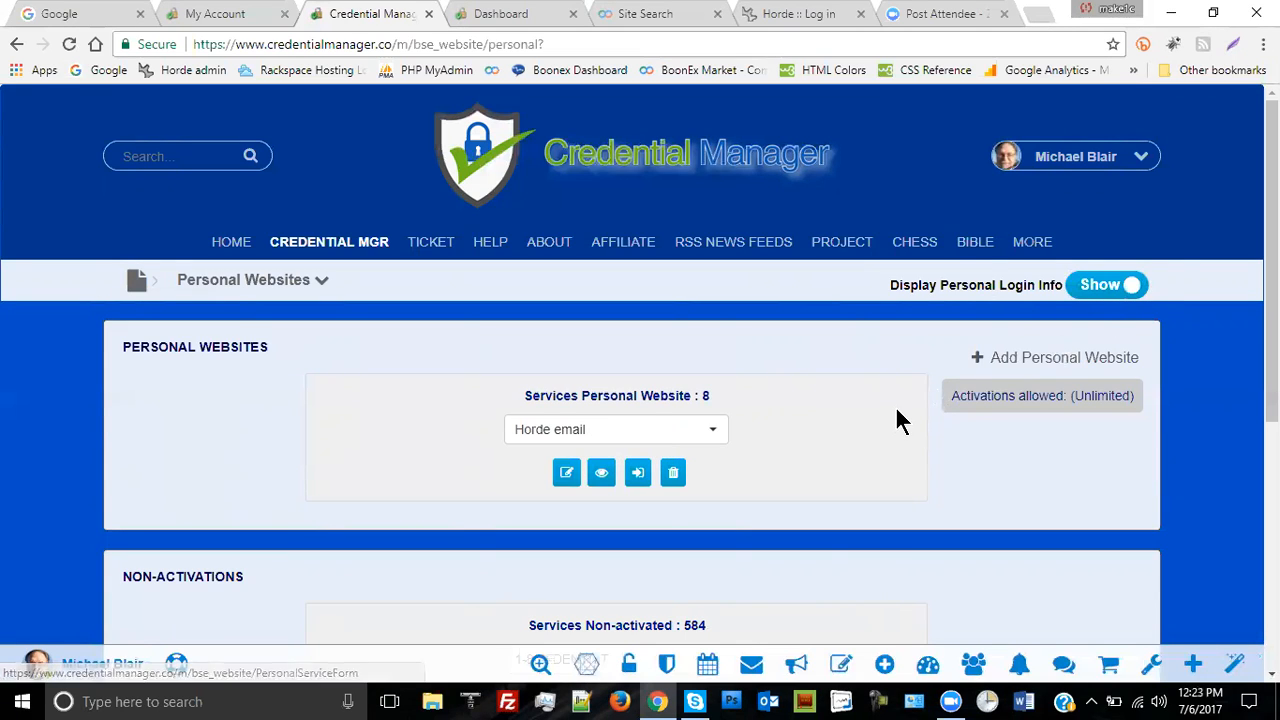